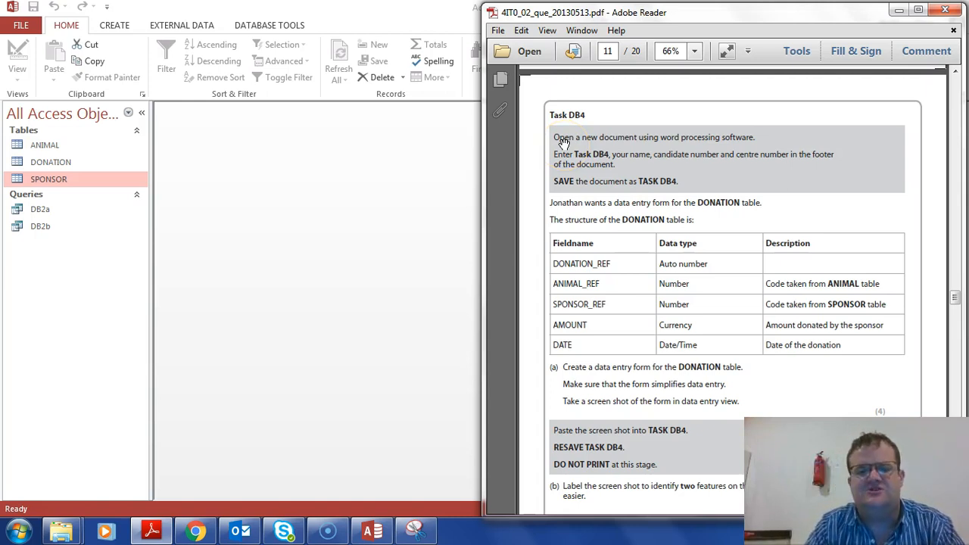
- Launch Word 2013 from the Start menu and create a blank document
click(19, 532)
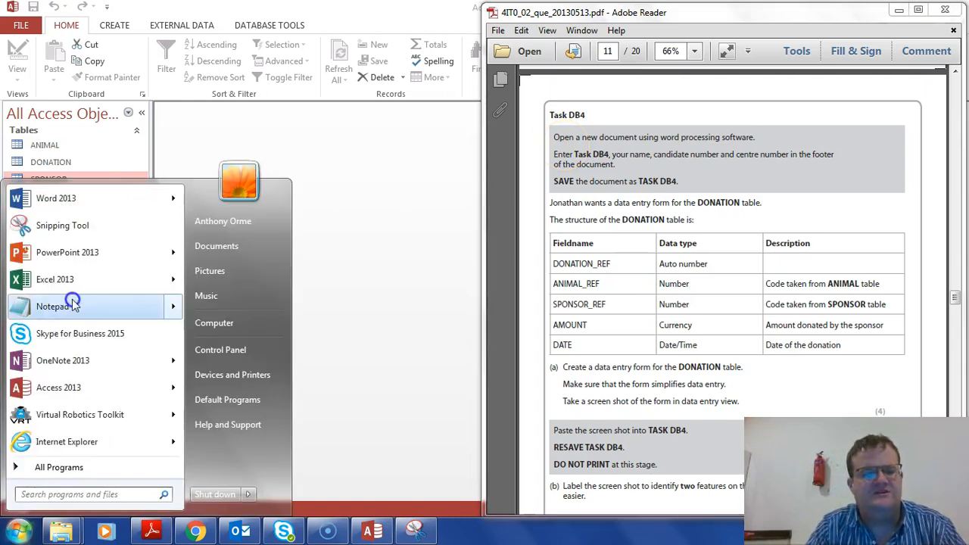
click(76, 200)
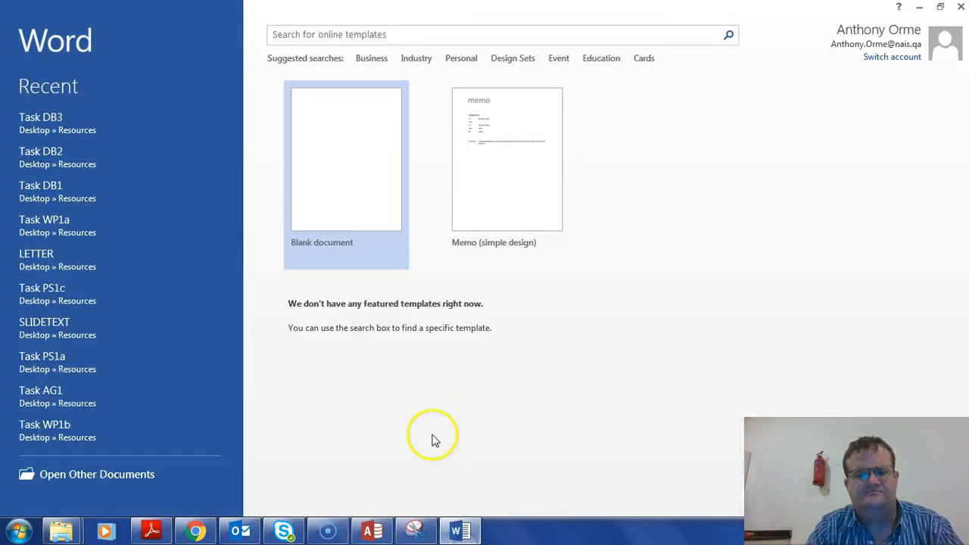
click(359, 235)
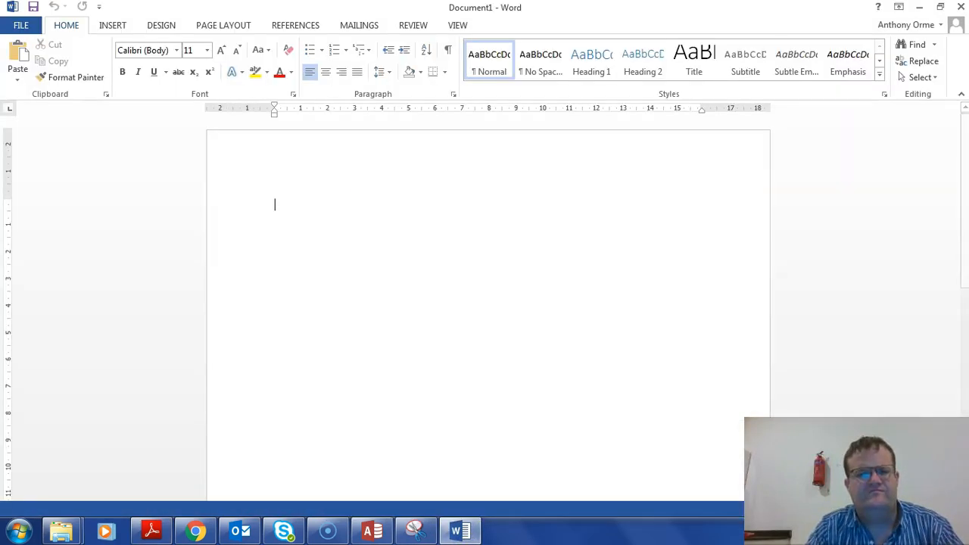
- Restore Word to a window and insert a Blank (Three Columns) footer
double_click(393, 9)
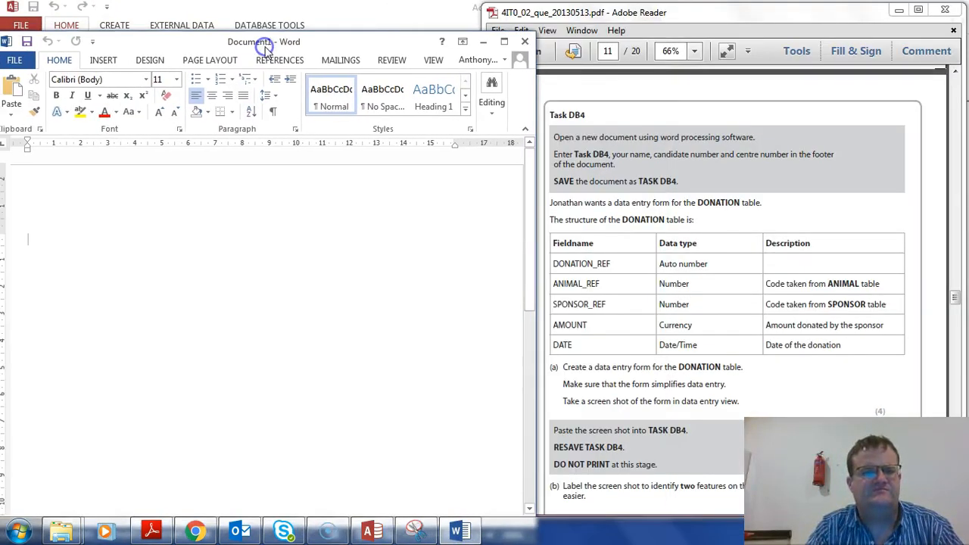
click(106, 64)
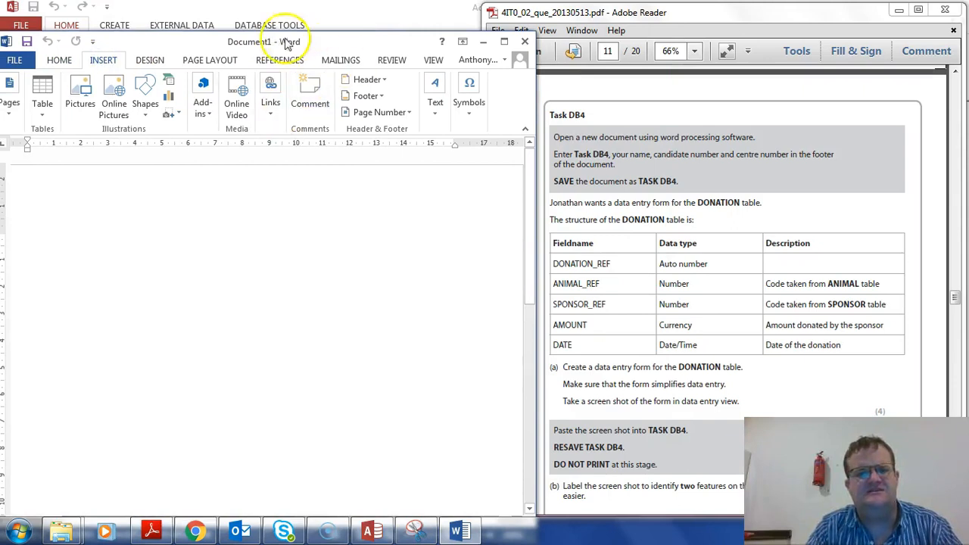
click(382, 97)
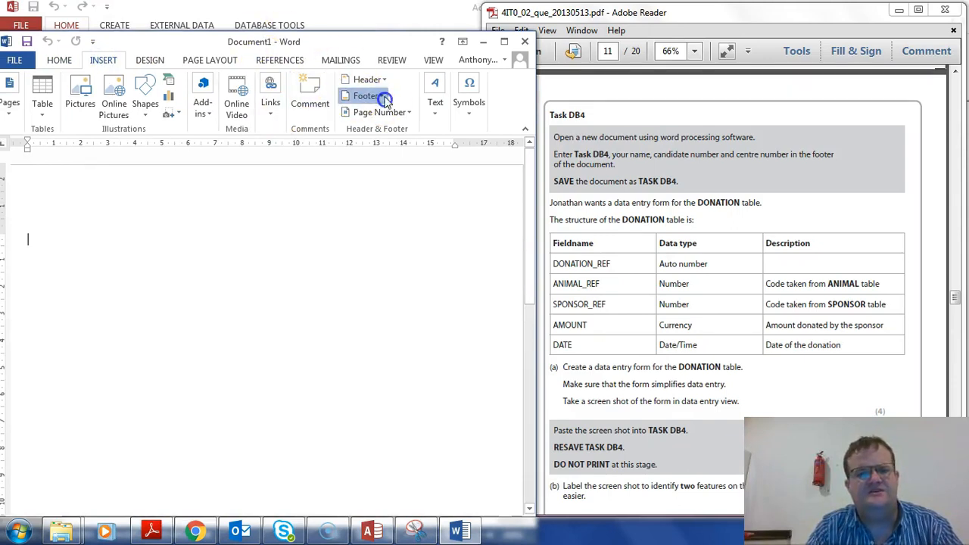
click(417, 245)
- Type Task DB4 in the left footer slot, delete the middle placeholder, and add the author's name on the right
click(61, 458)
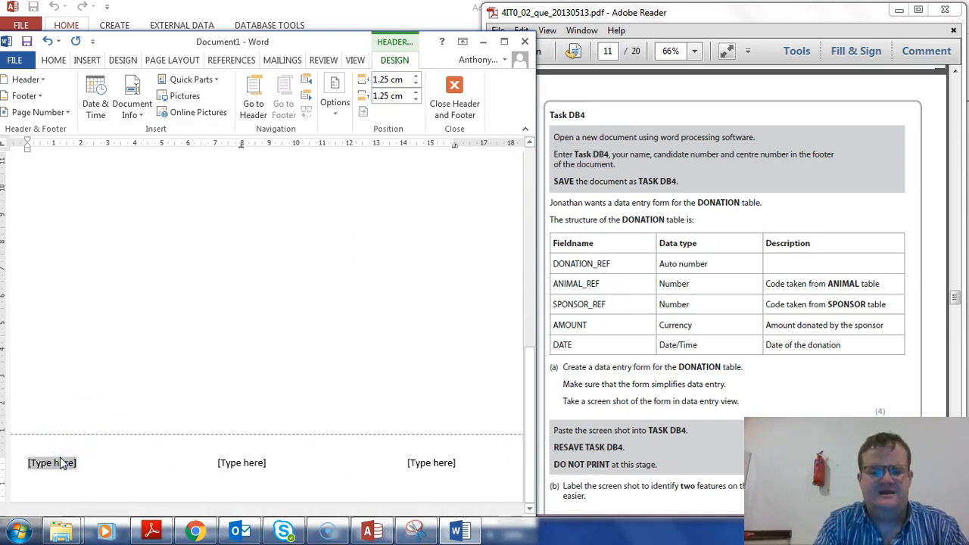
text(Y)
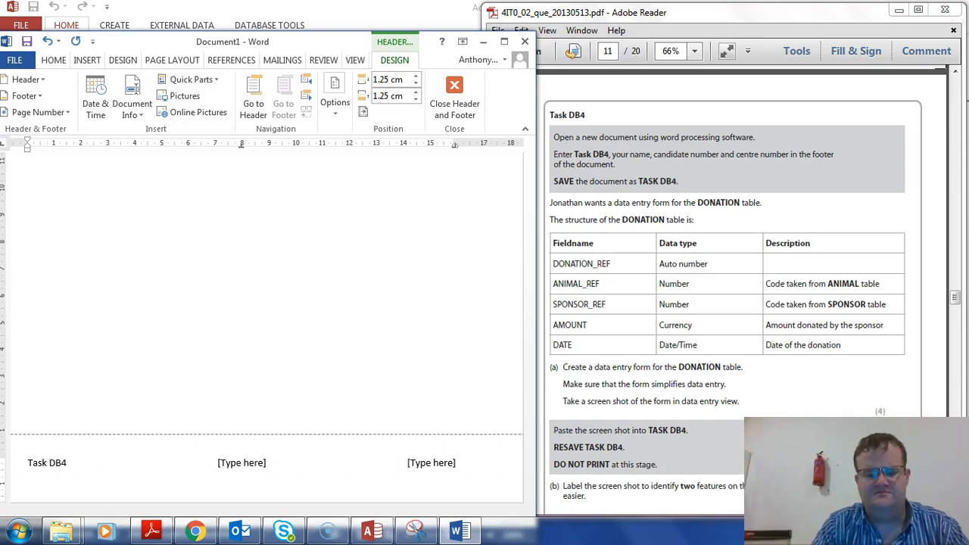
click(241, 463)
key(Delete)
click(426, 463)
text(Anthony Clifford Orme)
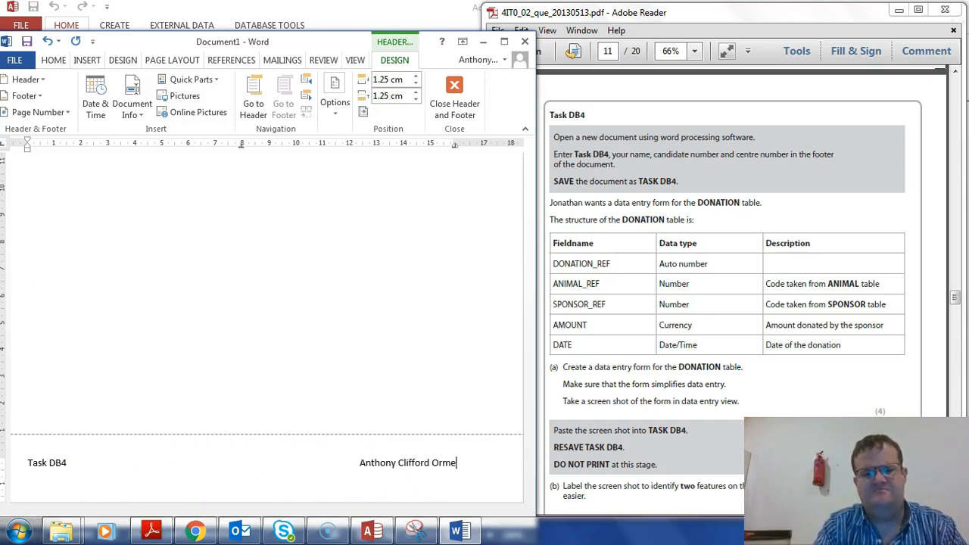
double_click(365, 334)
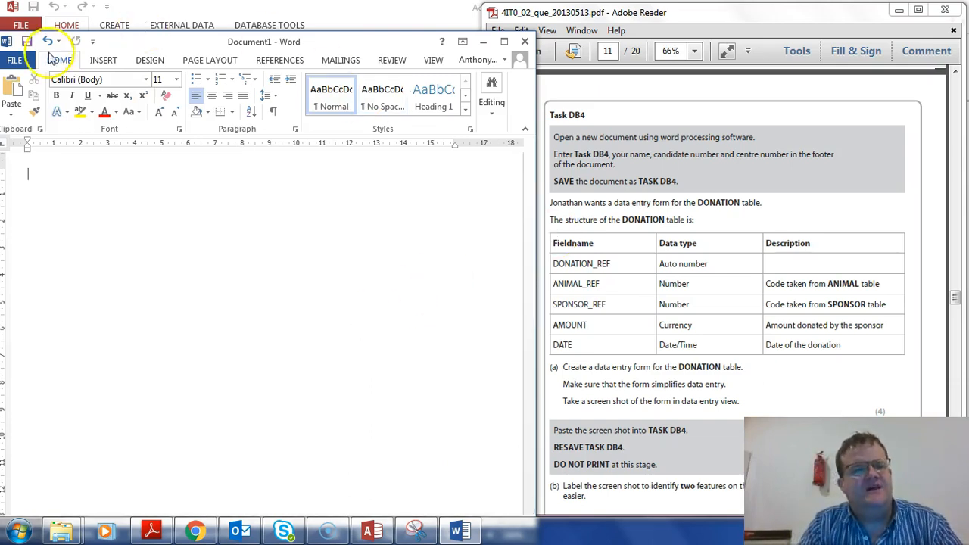
- Save the document as 'Task DB4' in the Desktop's Resources folder
click(15, 60)
click(30, 202)
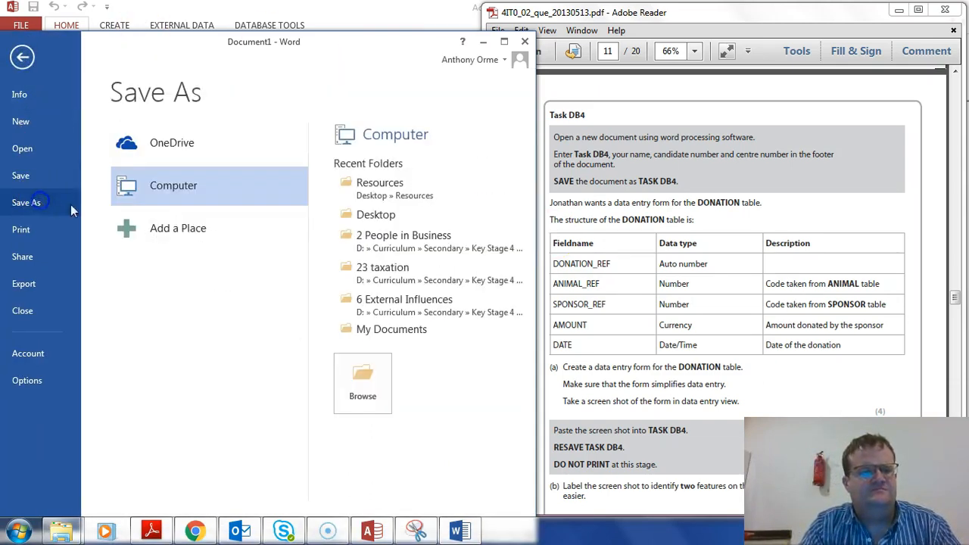
click(364, 386)
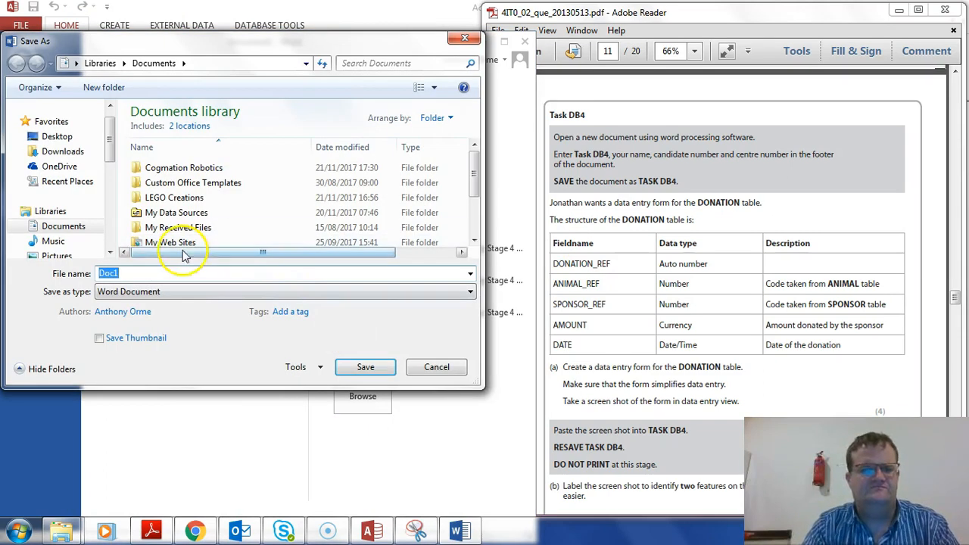
click(57, 136)
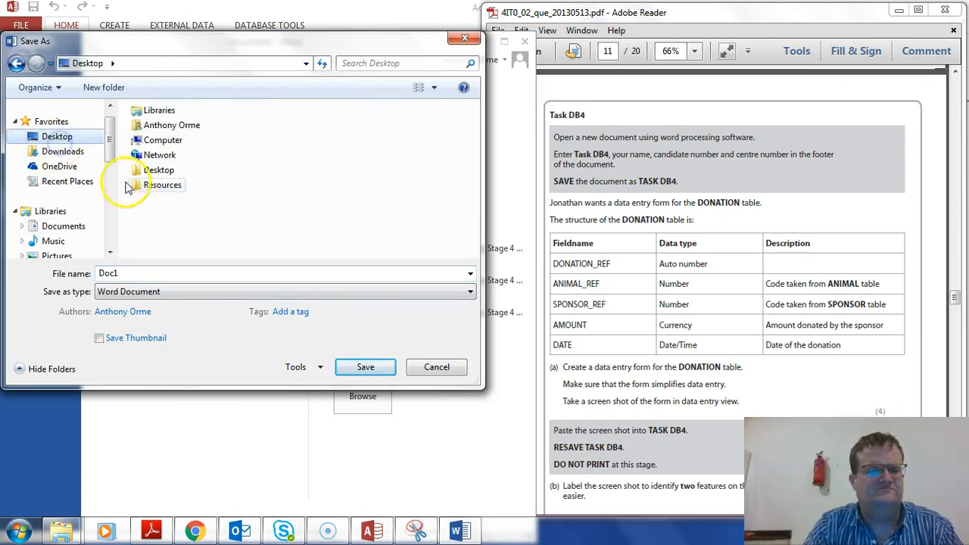
double_click(151, 184)
double_click(156, 273)
text(Task DB4)
key(Return)
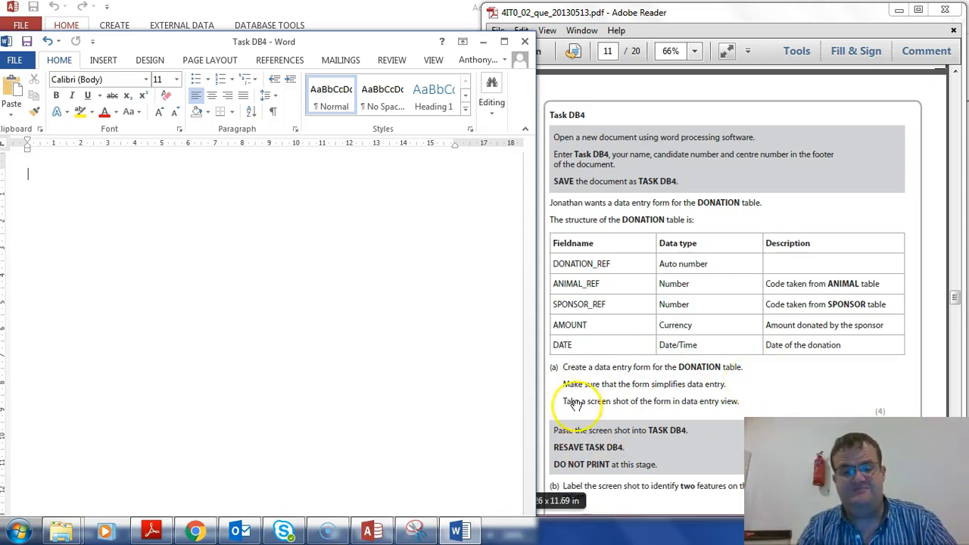
- Build a columnar DONATION form with all fields via the Form Wizard, titled DONATION DATA ENTRY FORM
click(485, 47)
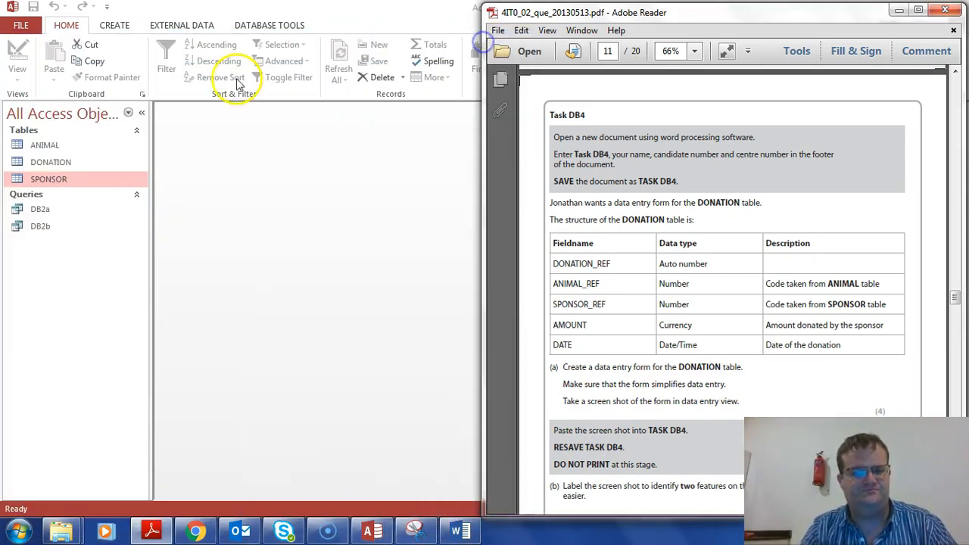
click(51, 167)
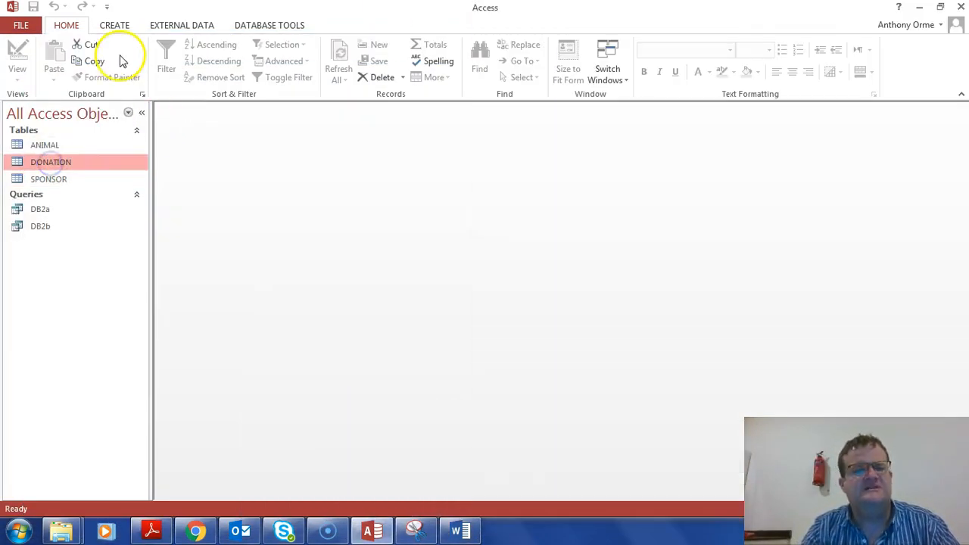
click(118, 24)
click(360, 45)
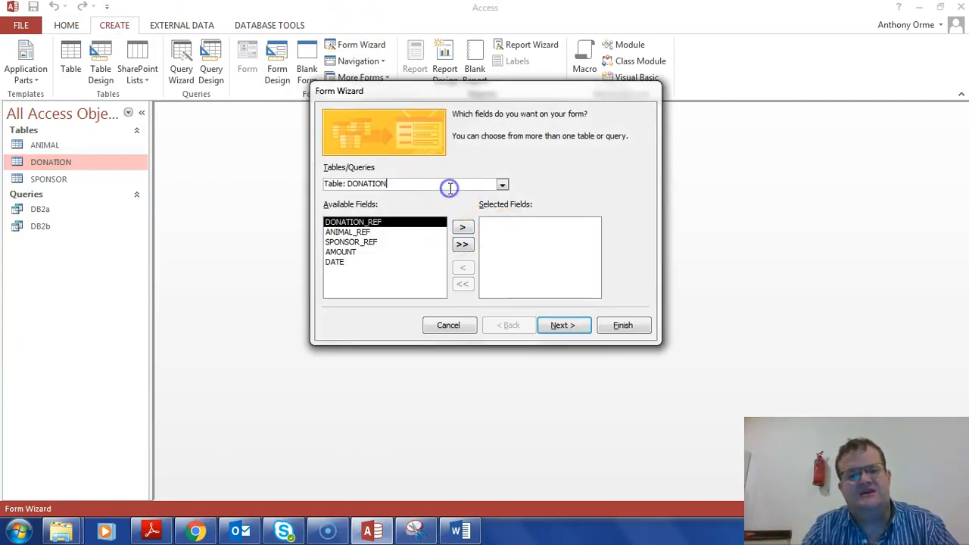
click(464, 244)
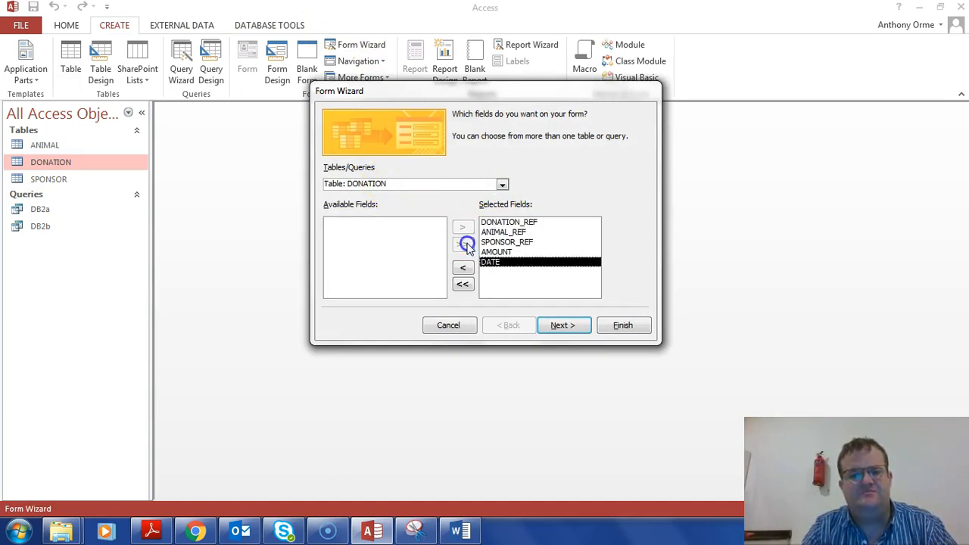
click(576, 328)
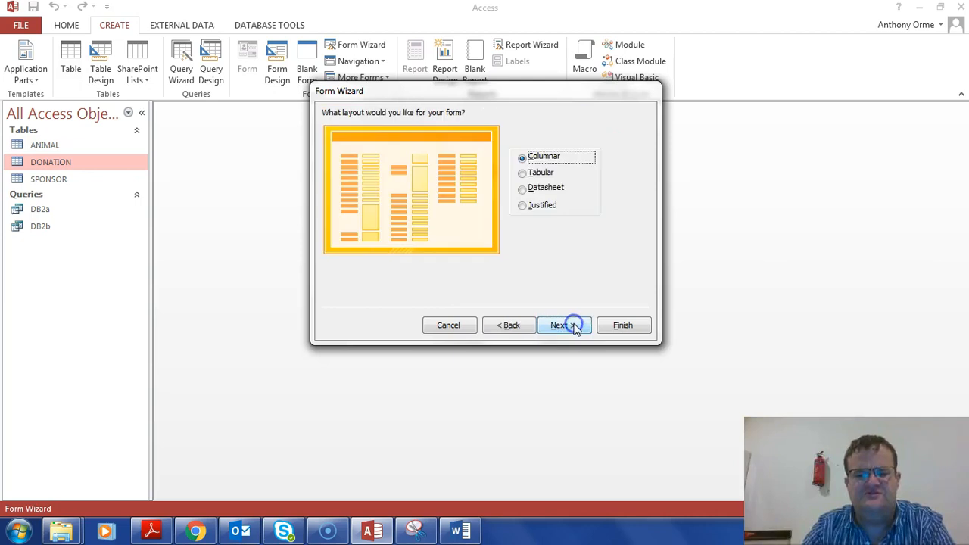
click(575, 327)
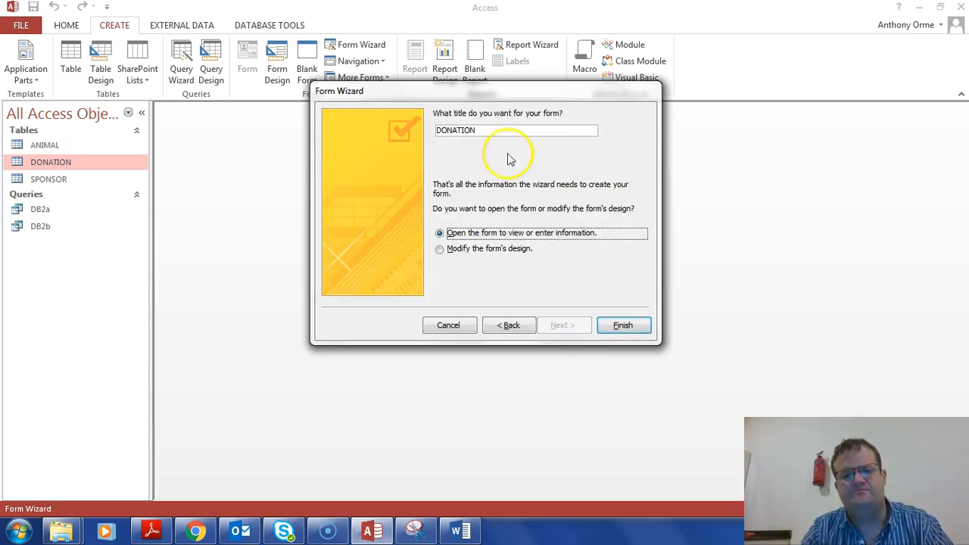
click(497, 131)
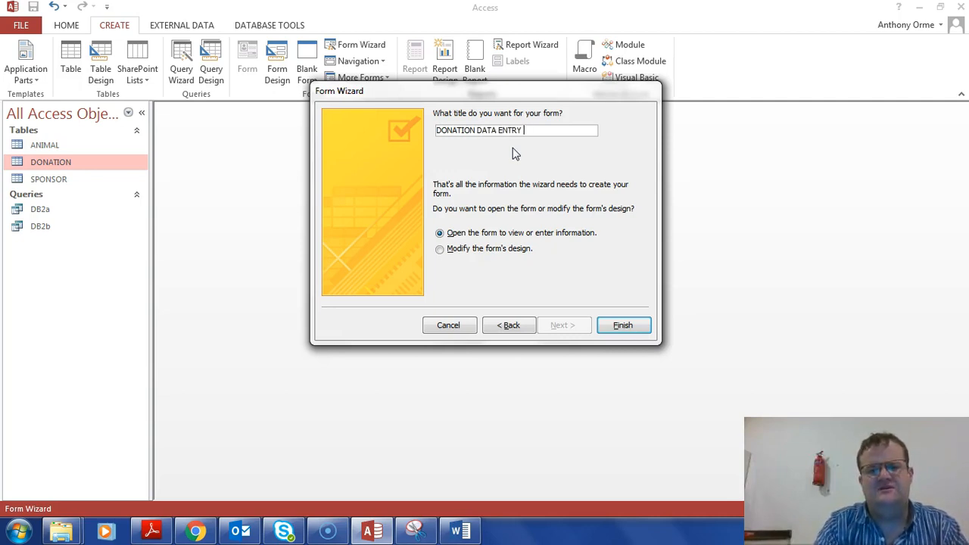
click(622, 325)
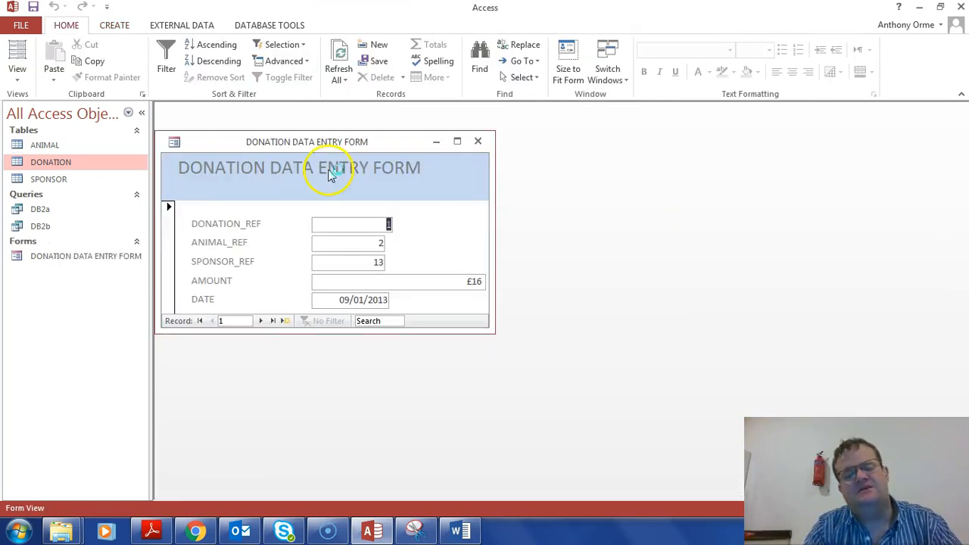
- Drag the form window taller so all five fields of record 1 show
drag(441, 328, 444, 444)
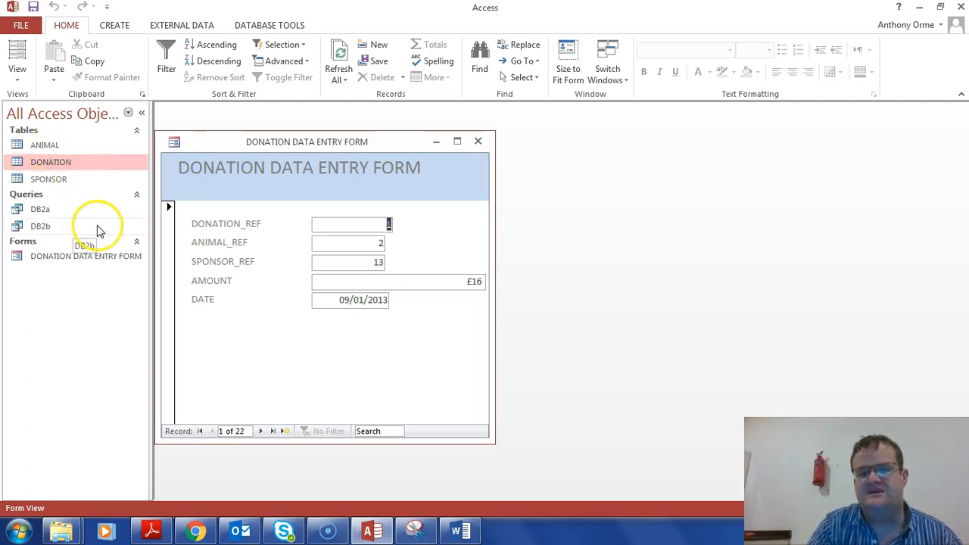
click(22, 79)
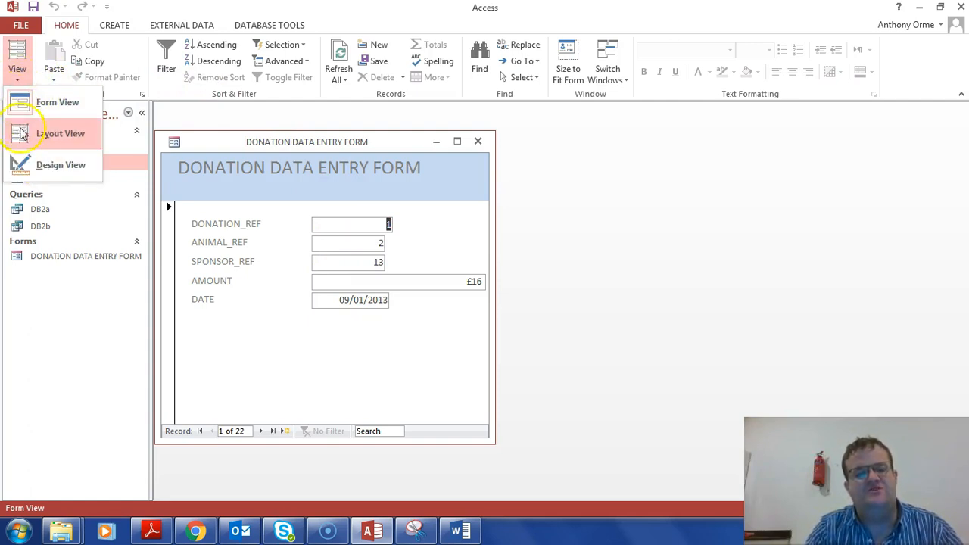
- Switch the form to Design View, widen the window, and draw a combo box in the Detail section
click(40, 163)
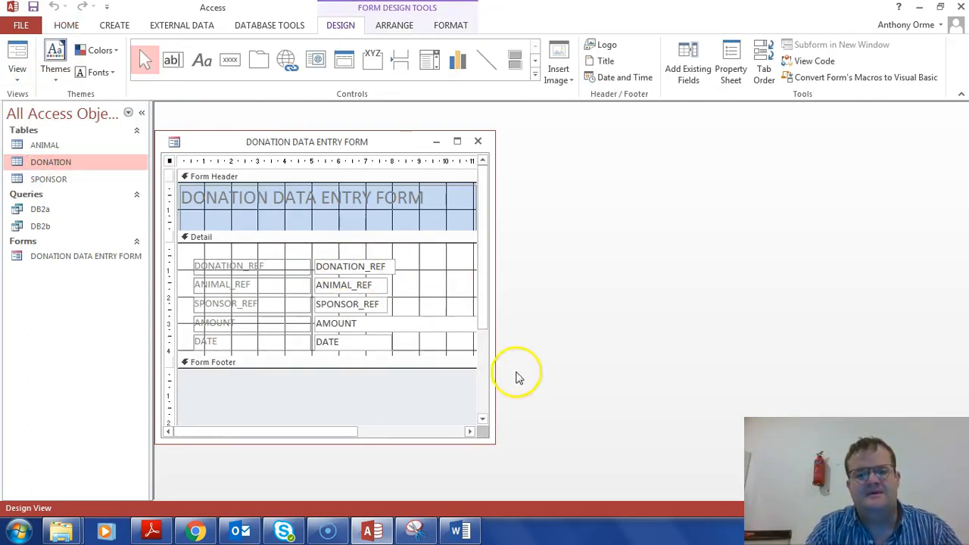
drag(493, 417, 663, 418)
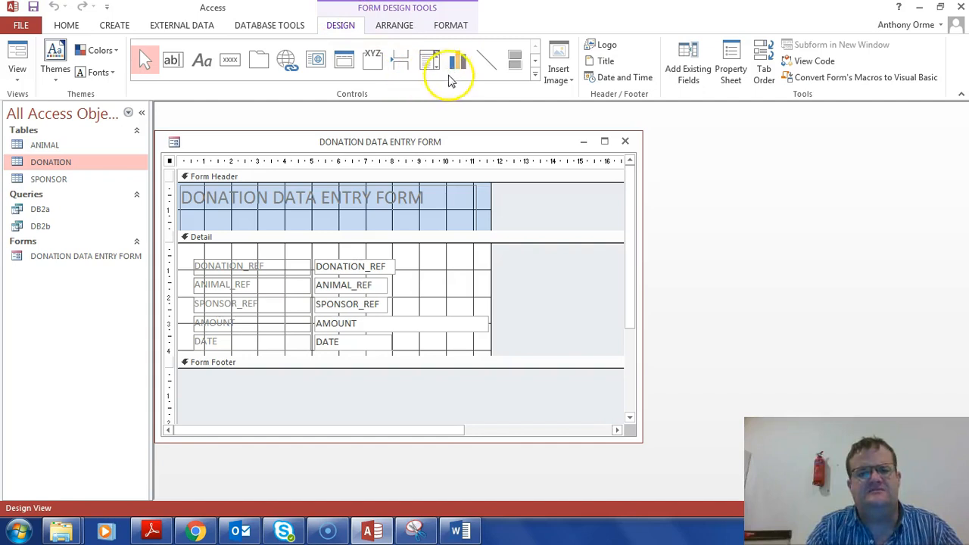
click(430, 60)
click(422, 280)
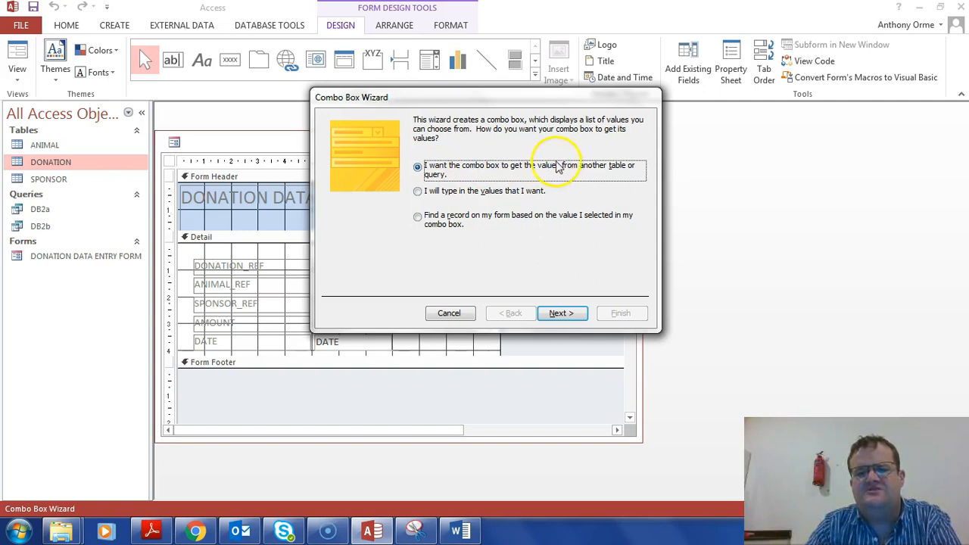
- Have the combo box list the ANIMAL_REF field from the ANIMAL table
click(561, 313)
drag(504, 101, 737, 99)
click(793, 312)
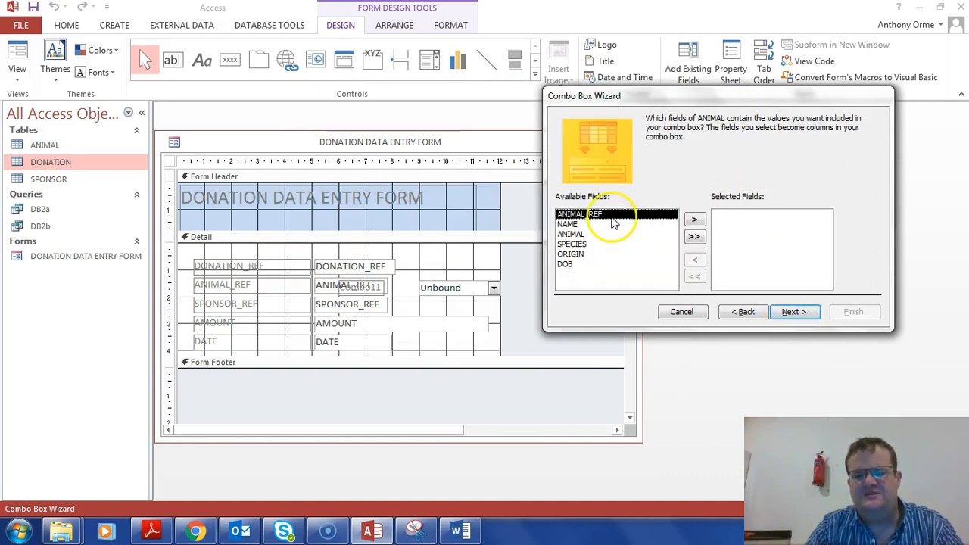
click(806, 318)
click(491, 303)
click(694, 220)
click(803, 311)
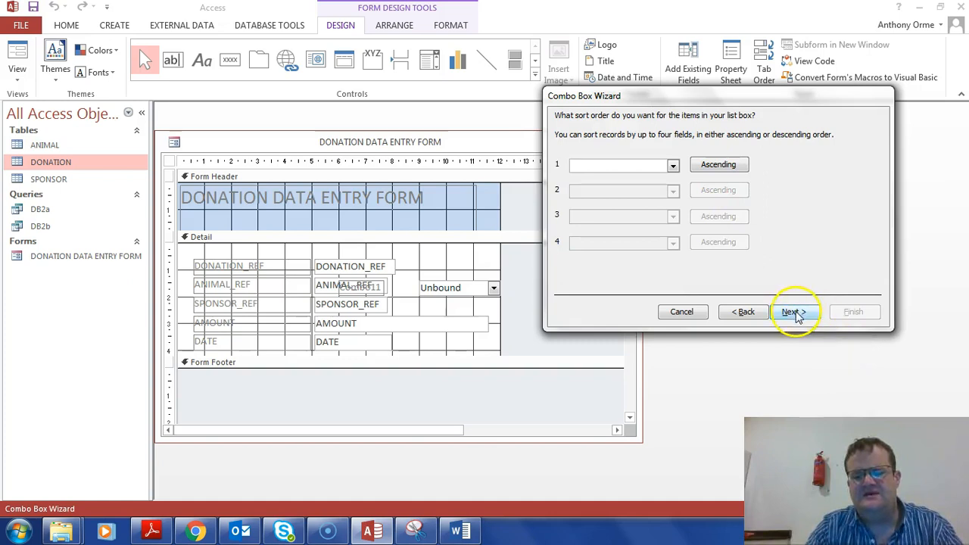
click(793, 313)
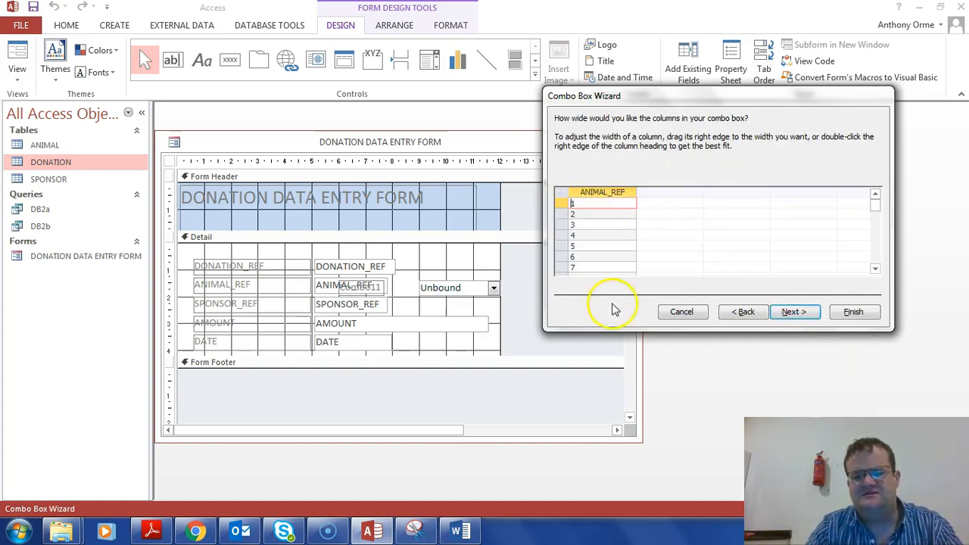
click(801, 313)
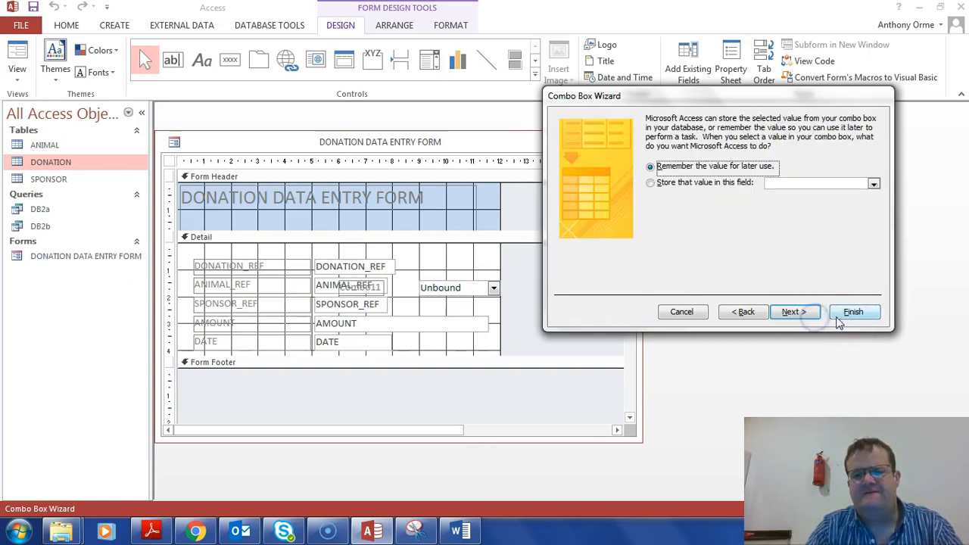
- Store the chosen value in ANIMAL_REF, finish the wizard, and move the new label above the combo box
click(689, 183)
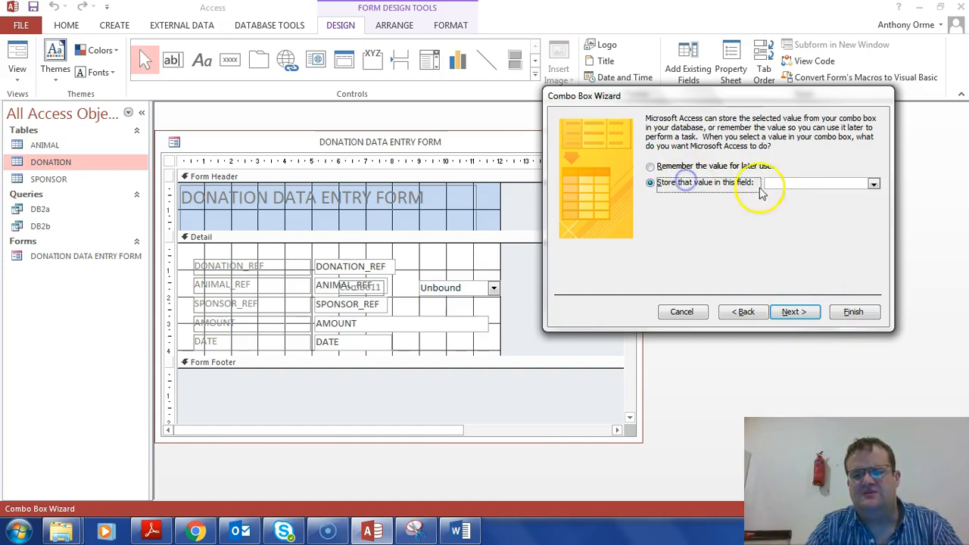
click(873, 184)
click(848, 206)
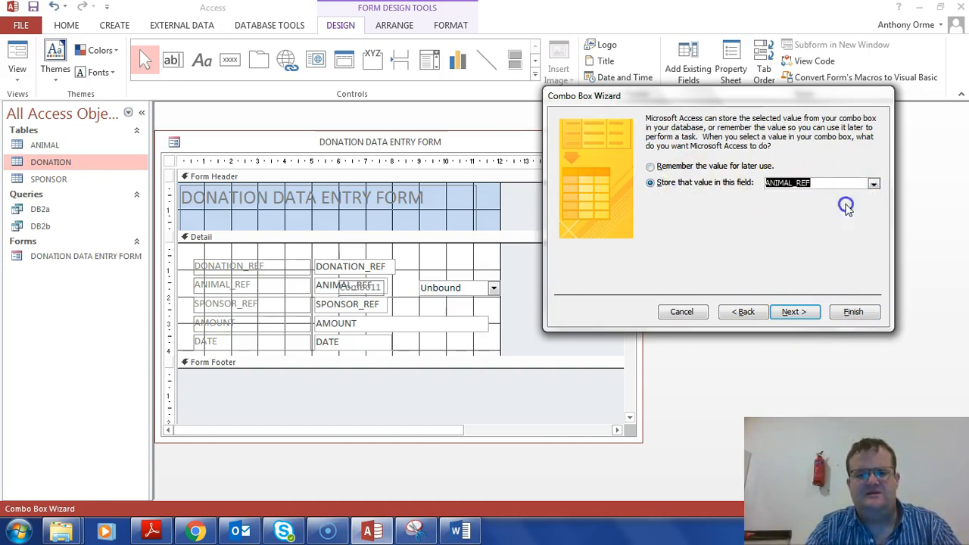
click(802, 313)
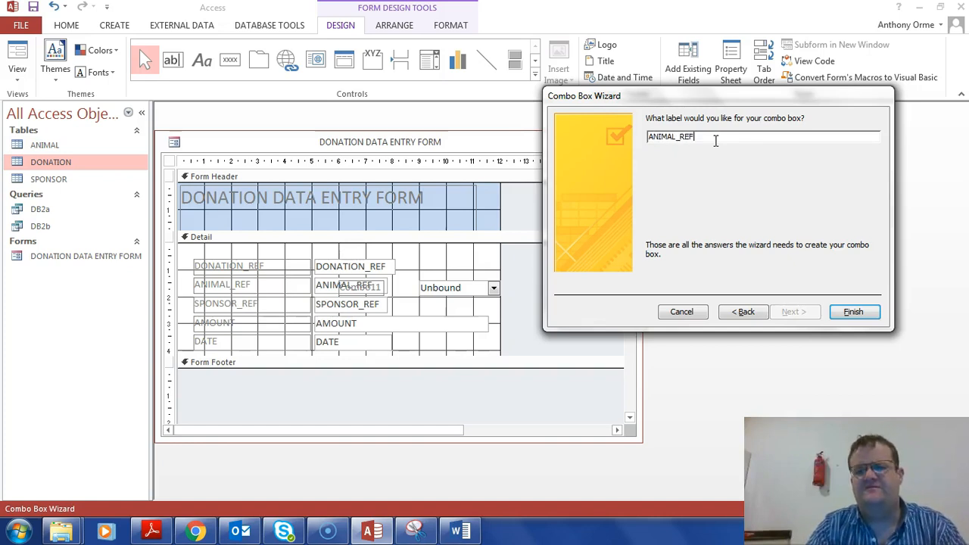
click(852, 310)
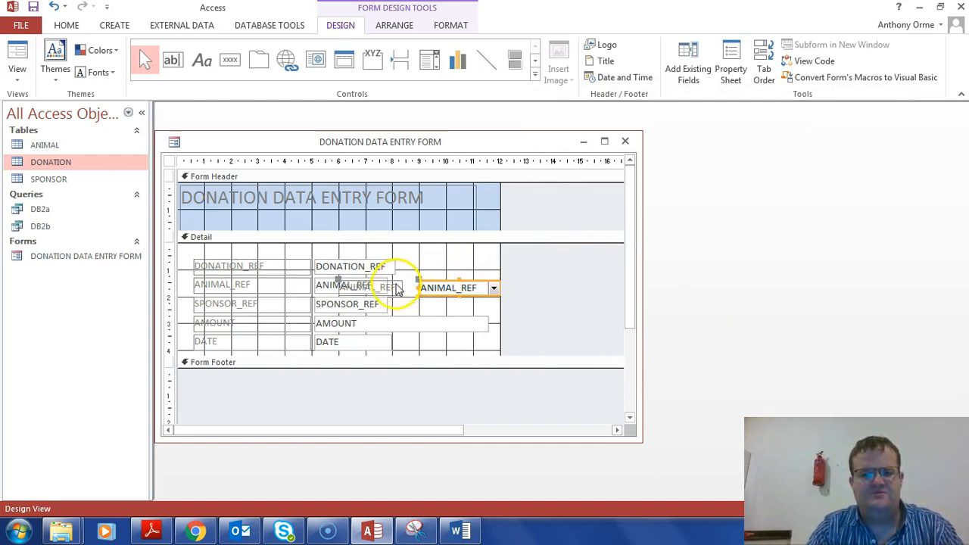
drag(340, 281, 429, 255)
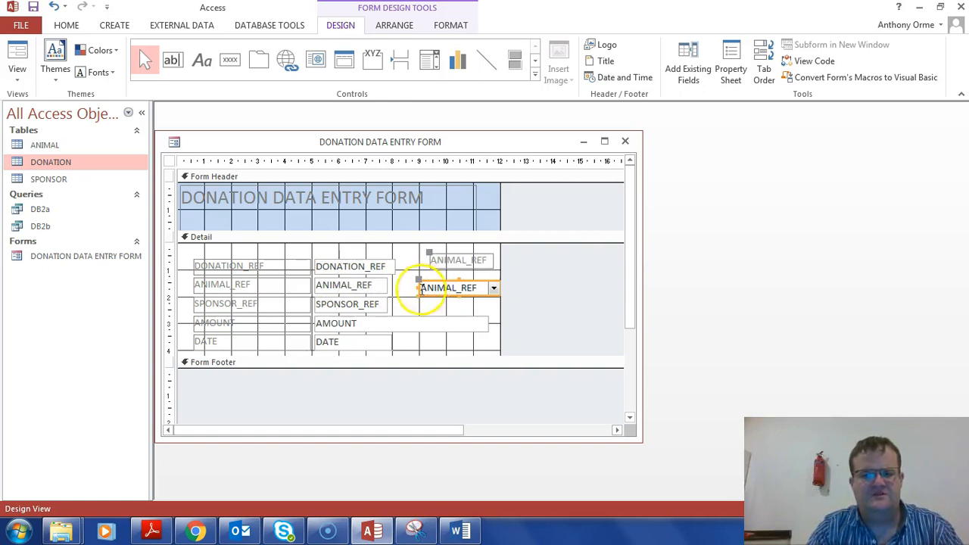
- Delete the original ANIMAL_REF label and text box from the form
click(372, 293)
key(F4)
click(287, 283)
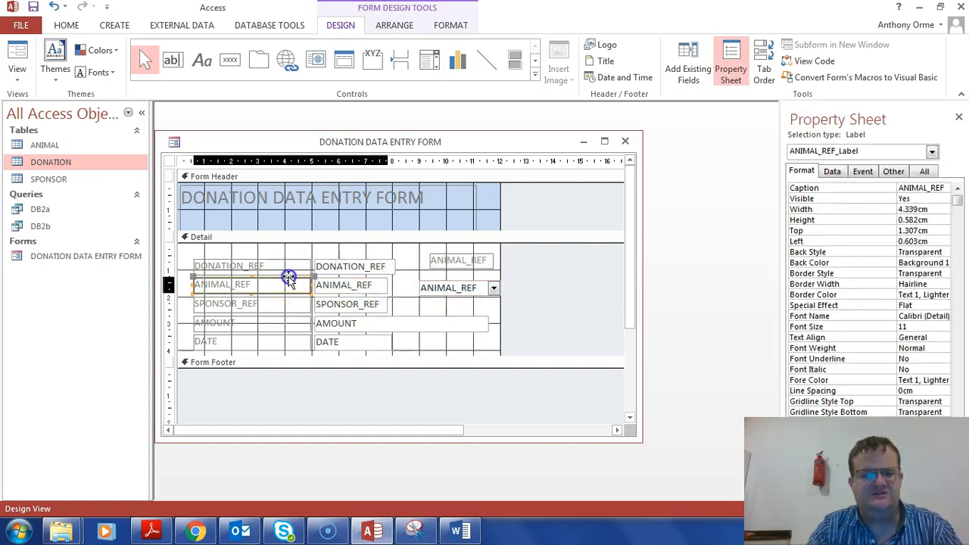
key(Delete)
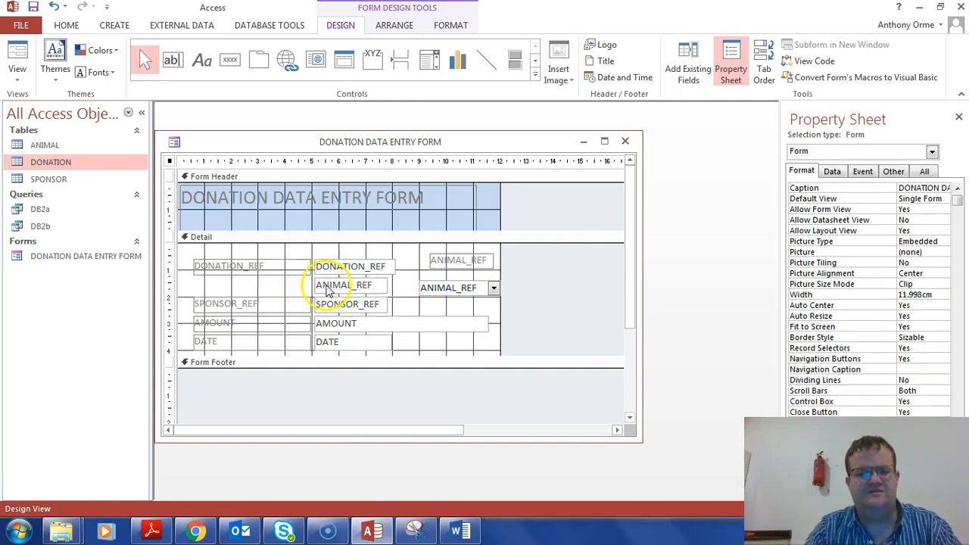
click(325, 282)
key(Delete)
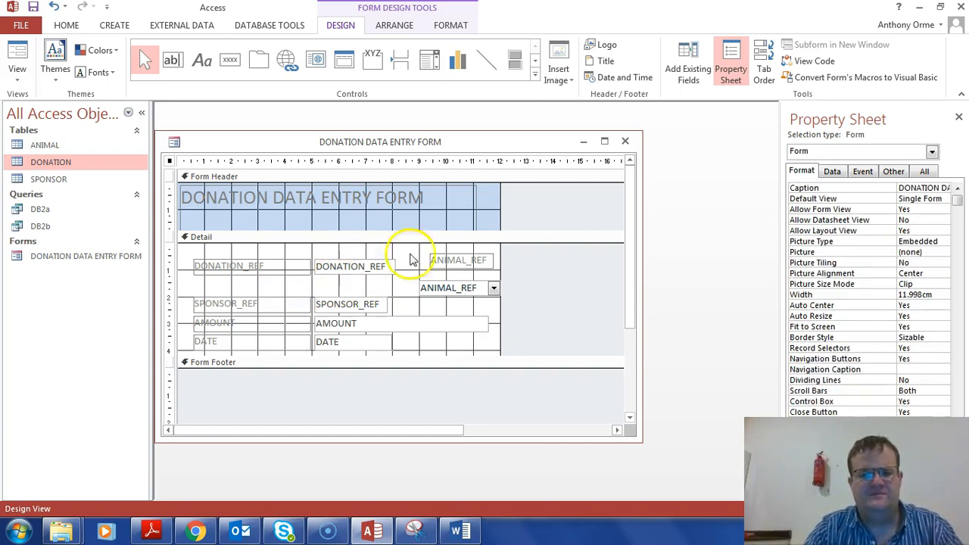
- Move the ANIMAL_REF combo box and its label into the emptied row beneath DONATION_REF
click(435, 250)
click(448, 255)
drag(420, 279, 324, 279)
drag(312, 280, 312, 280)
click(428, 253)
drag(428, 254, 193, 277)
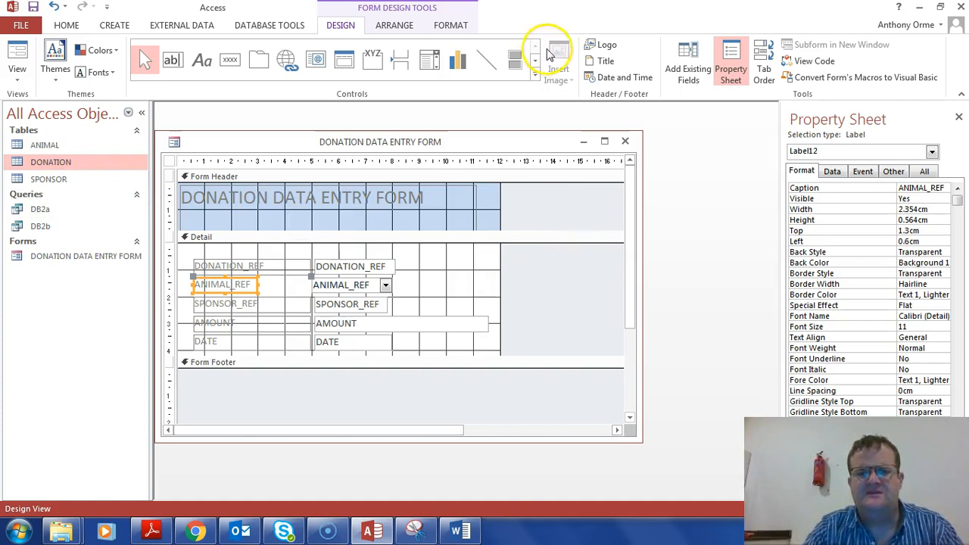
click(388, 305)
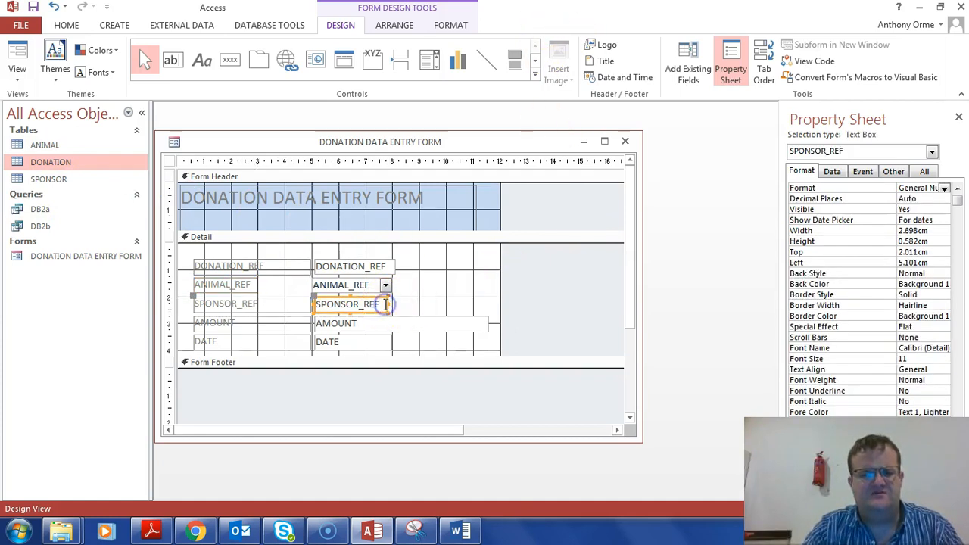
- Delete the SPONSOR_REF text box and draw a combo box listing SPONSOR_REF from the SPONSOR table
key(Delete)
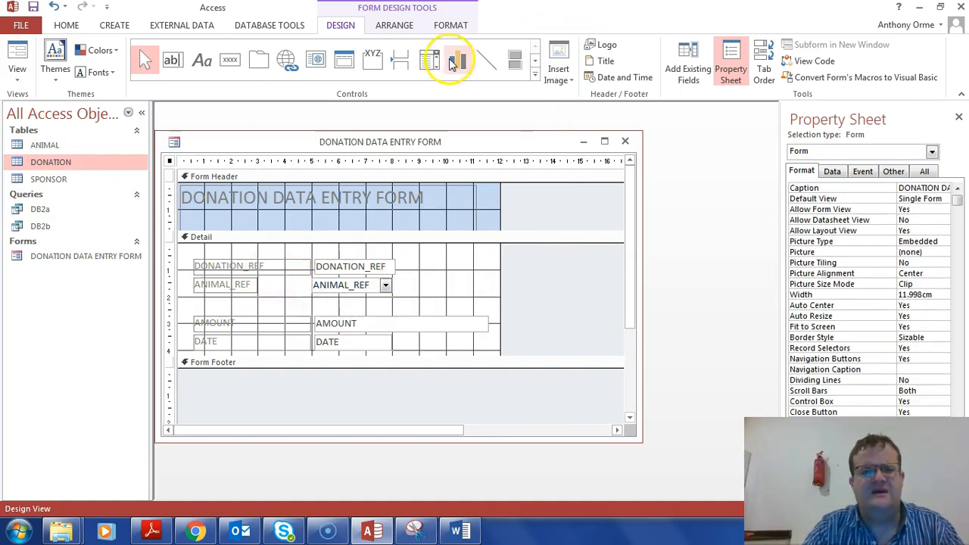
click(426, 59)
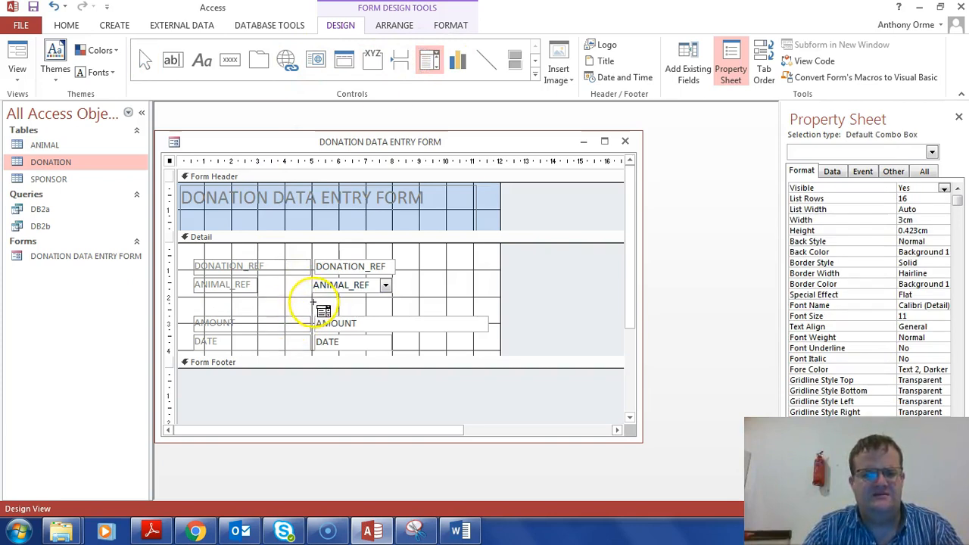
click(313, 301)
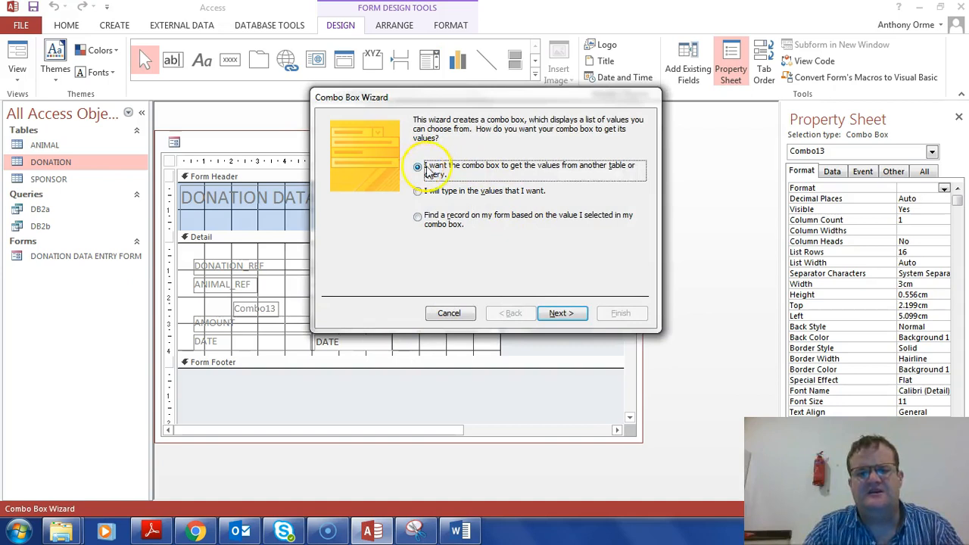
click(561, 313)
click(438, 168)
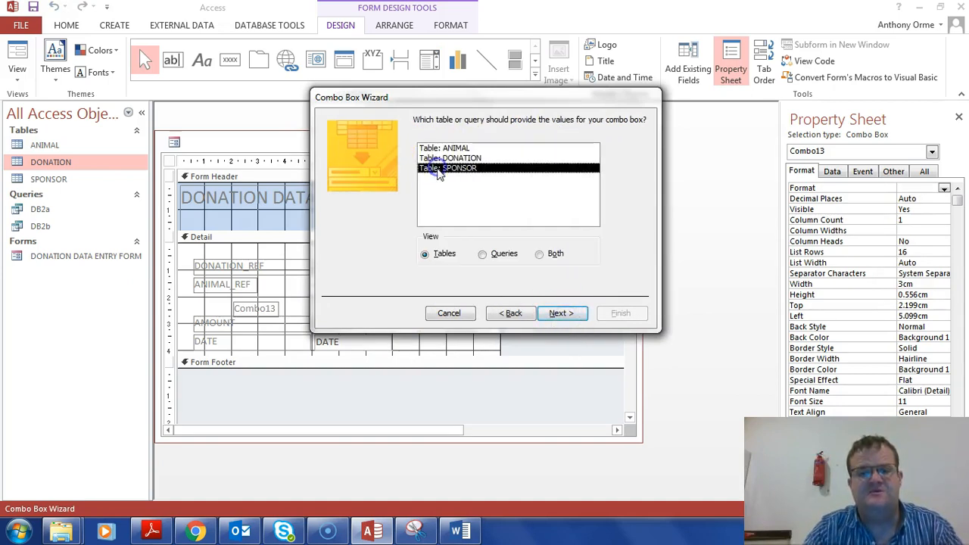
click(561, 313)
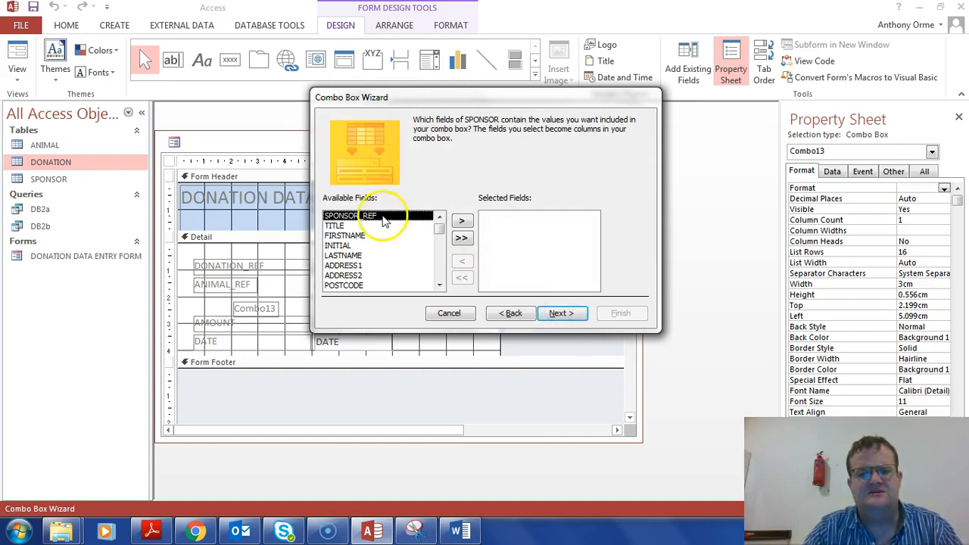
click(462, 222)
click(559, 311)
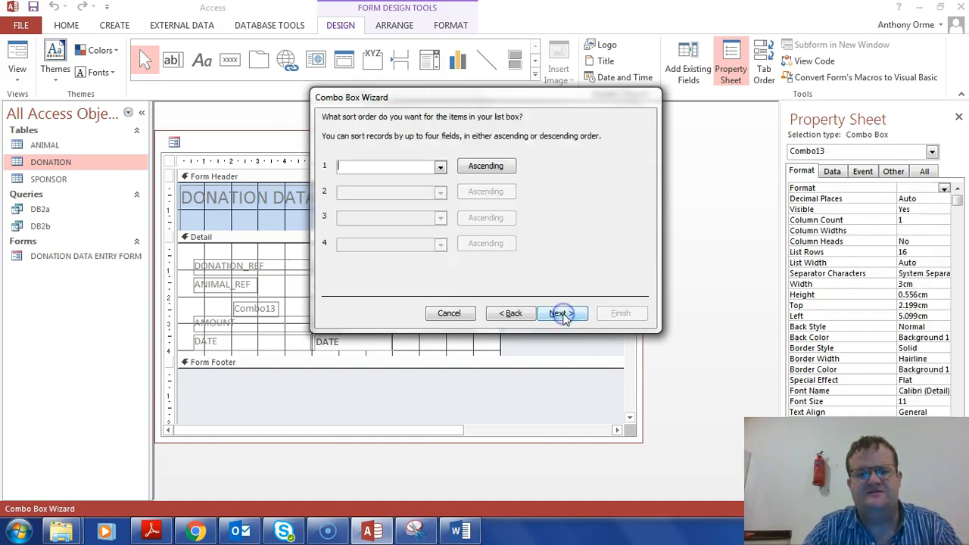
click(561, 313)
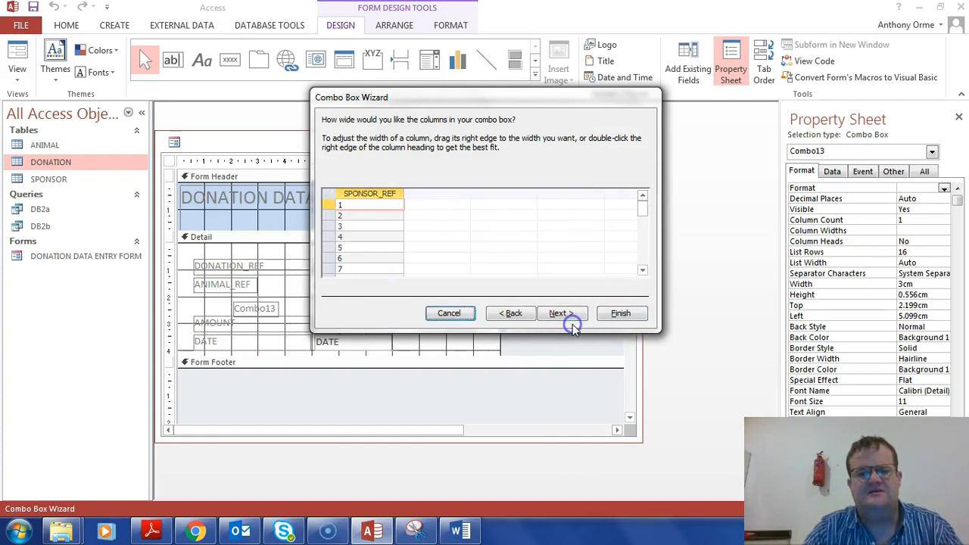
click(567, 317)
- Store the combo box's value in SPONSOR_REF, label it SPONSOR_REF, and finish the wizard
click(465, 184)
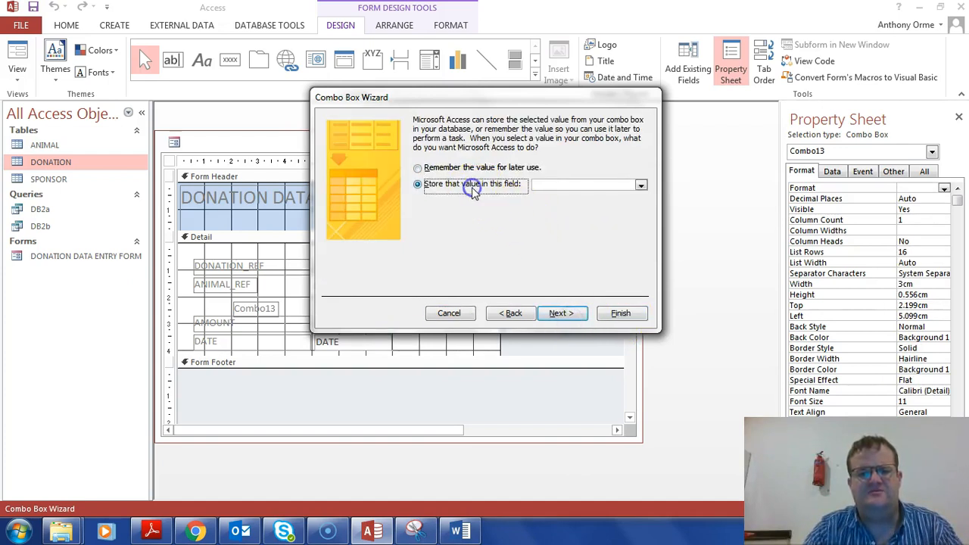
click(640, 189)
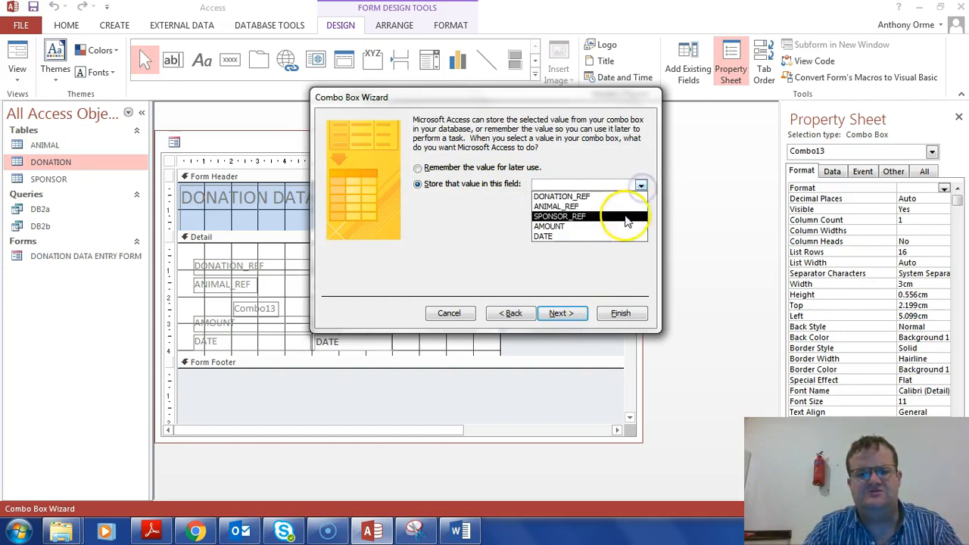
click(626, 212)
click(589, 313)
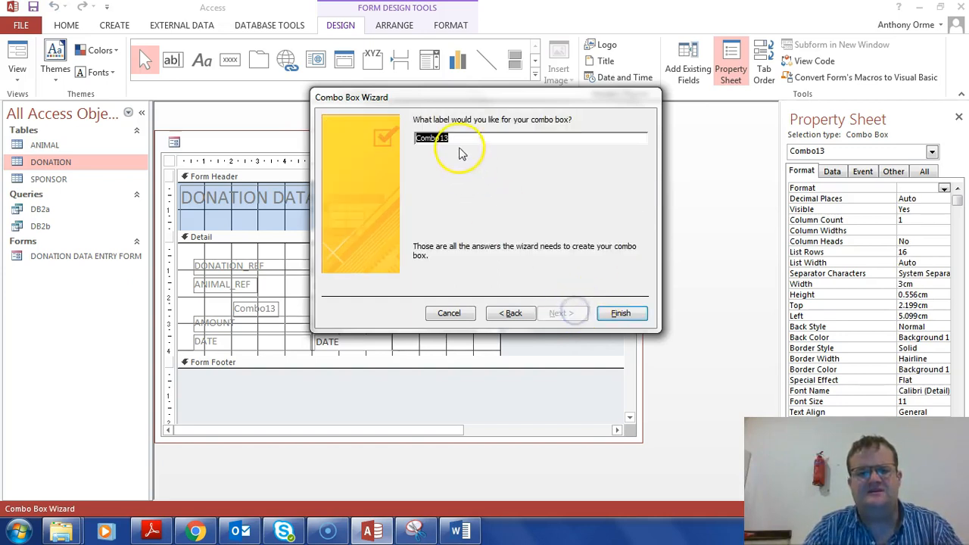
text(sp)
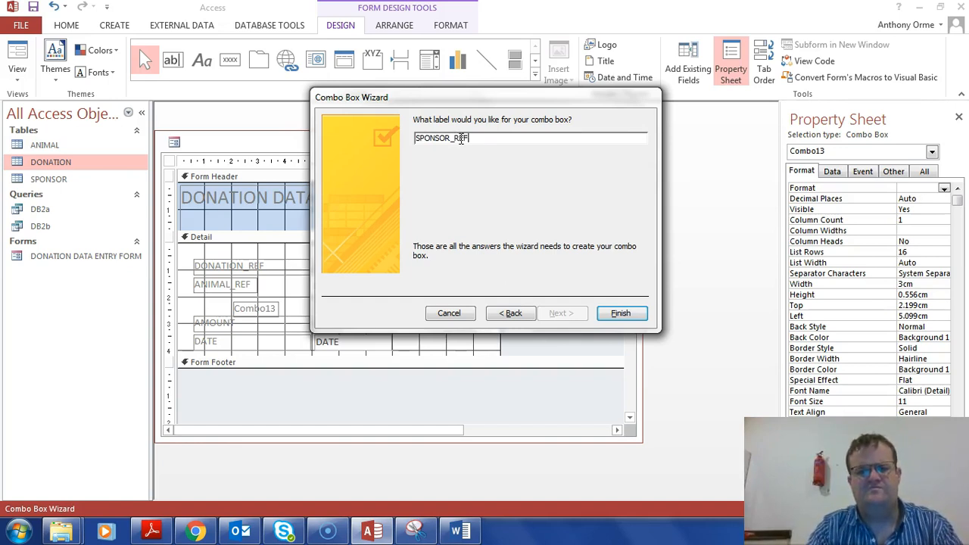
click(619, 313)
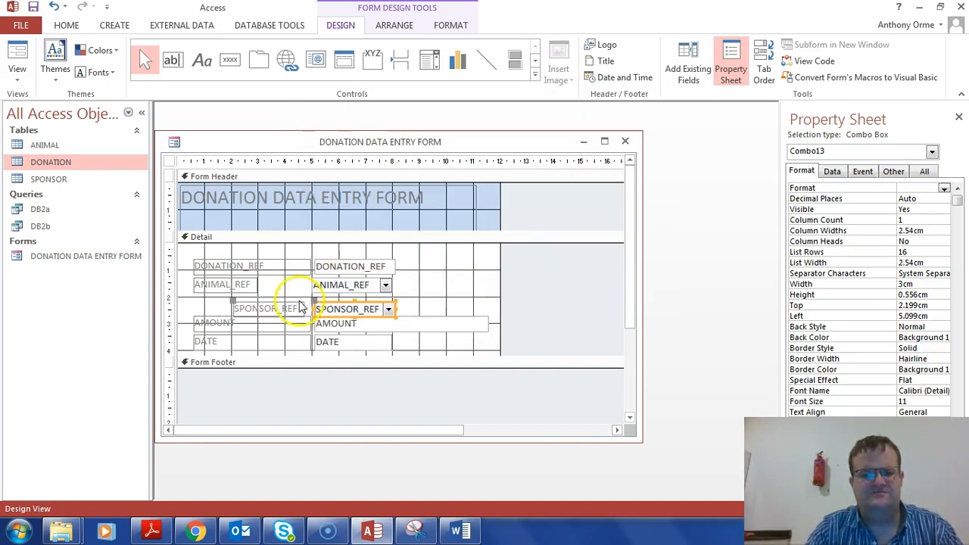
- Drag the SPONSOR_REF label and combo box up directly beneath the ANIMAL_REF row
mouse_move(230, 301)
mouse_down()
mouse_move(191, 301)
mouse_move(238, 303)
mouse_up()
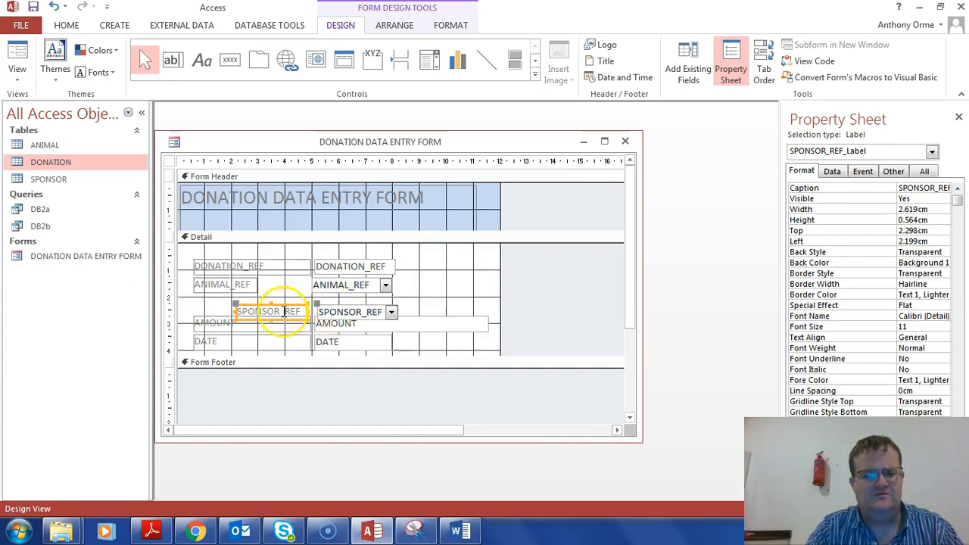
click(284, 305)
drag(284, 303, 311, 296)
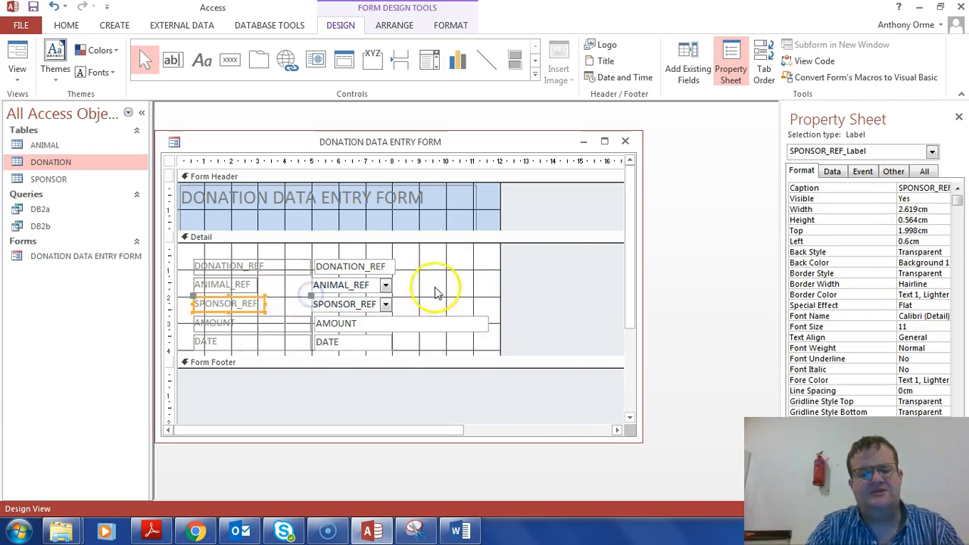
click(454, 286)
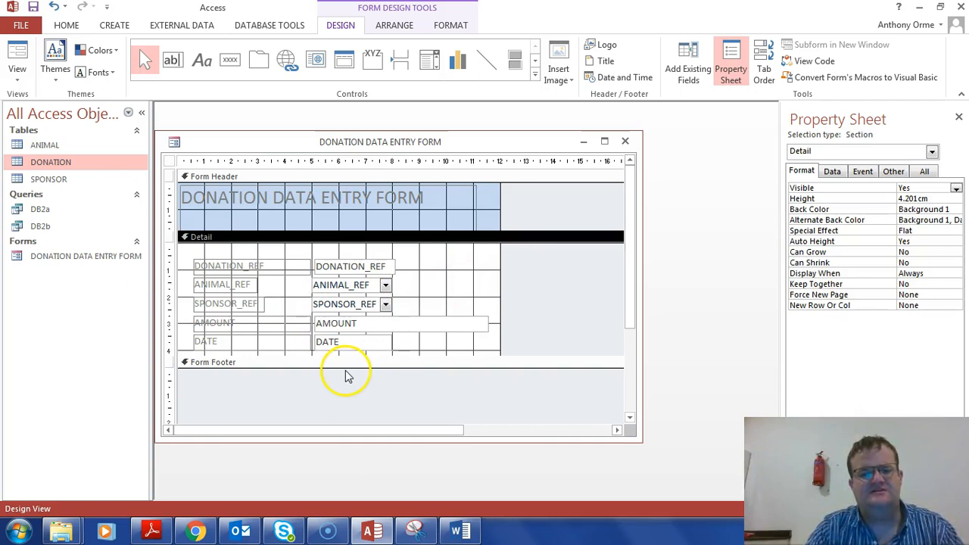
- Enlarge the Form Footer and add a text-captioned First Record button that goes to the first record
drag(346, 368, 350, 408)
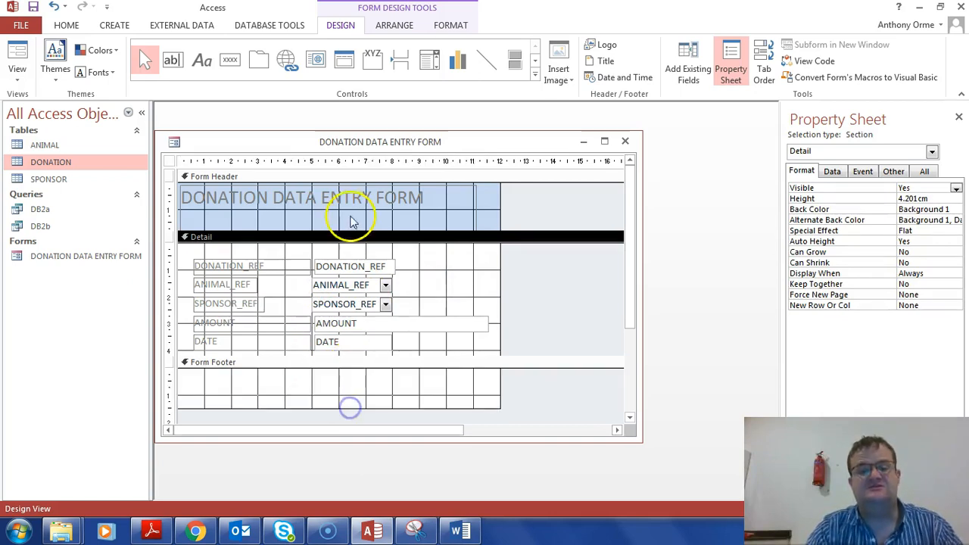
click(230, 59)
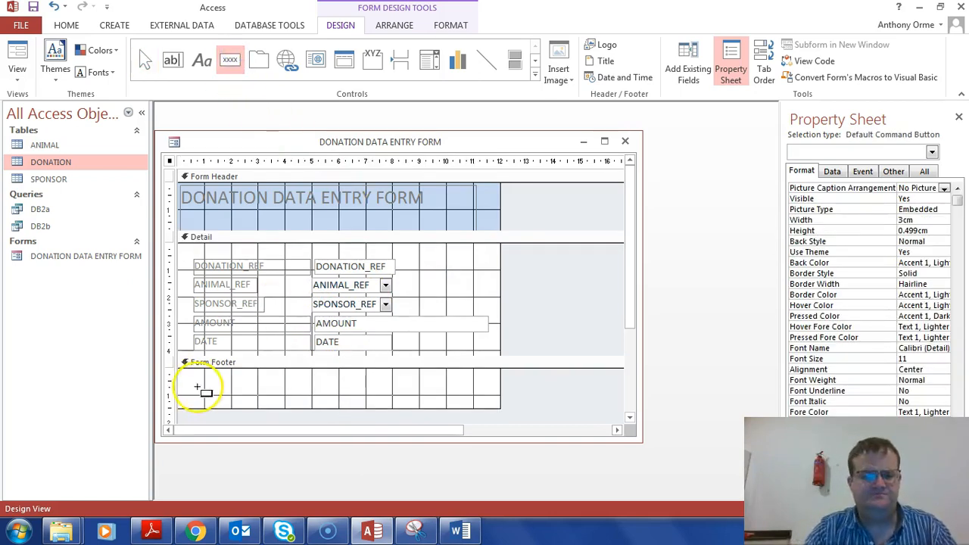
click(186, 379)
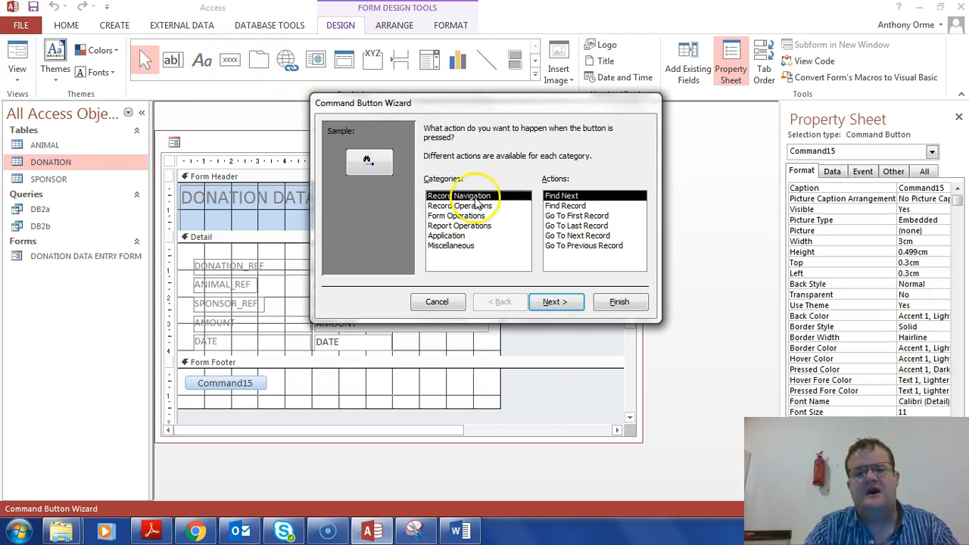
click(578, 217)
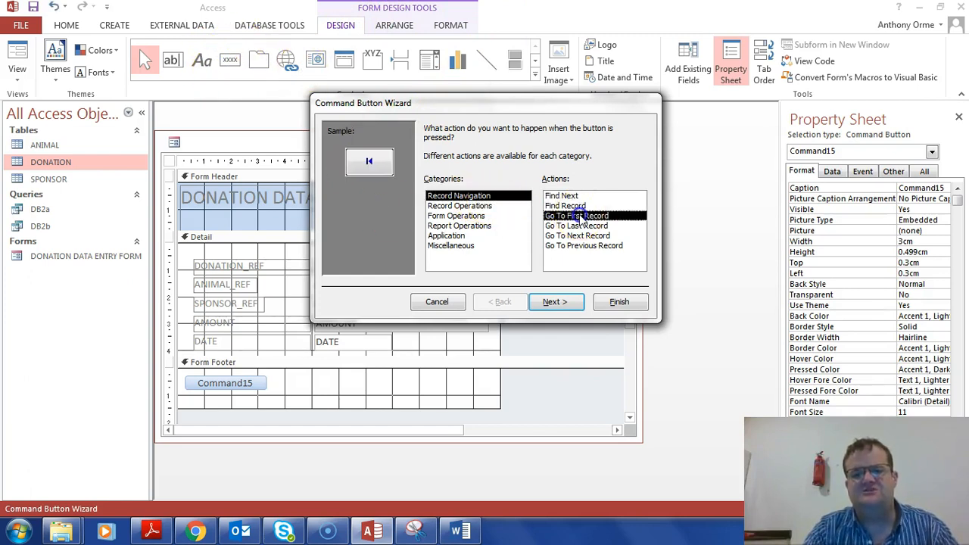
click(556, 302)
click(429, 186)
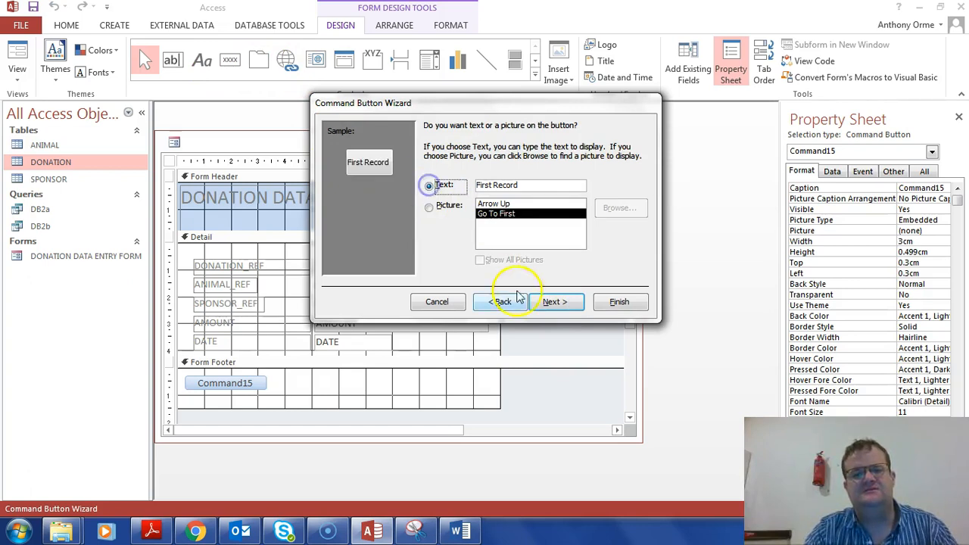
click(556, 301)
click(615, 302)
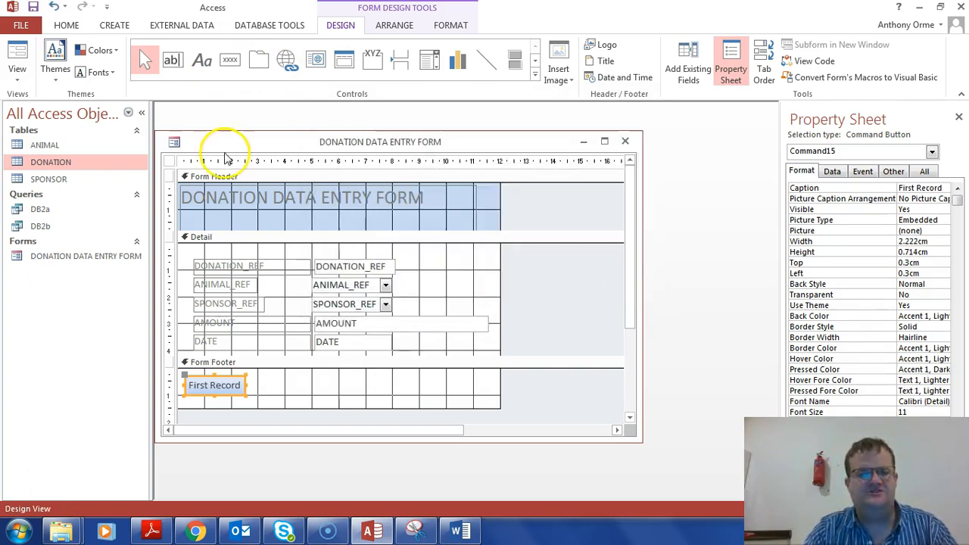
click(230, 59)
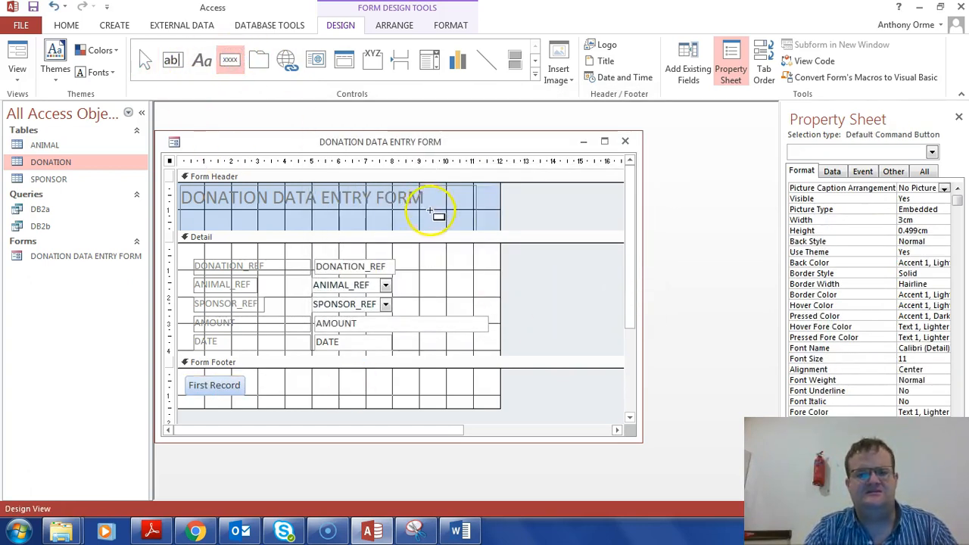
- Add a text-captioned Last Record button to the footer beside First Record
click(268, 379)
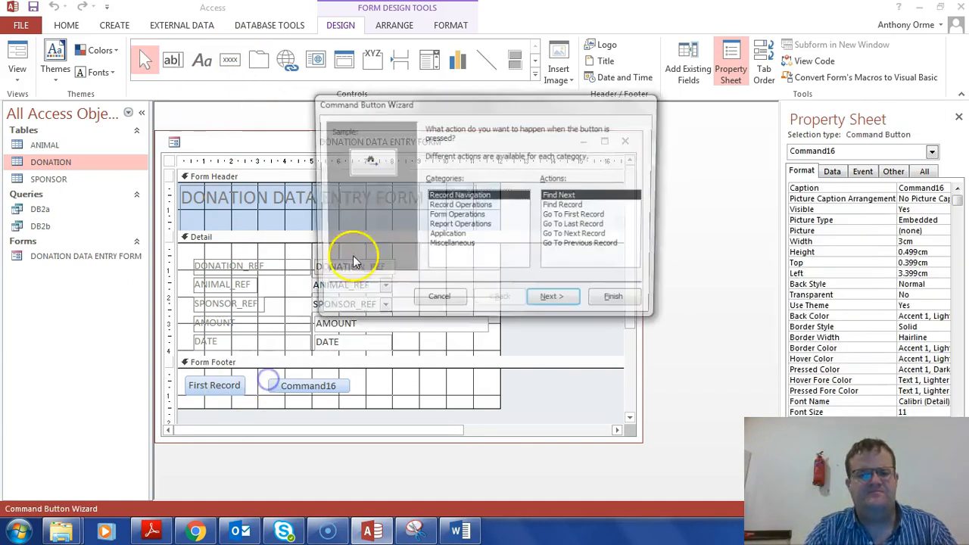
click(577, 226)
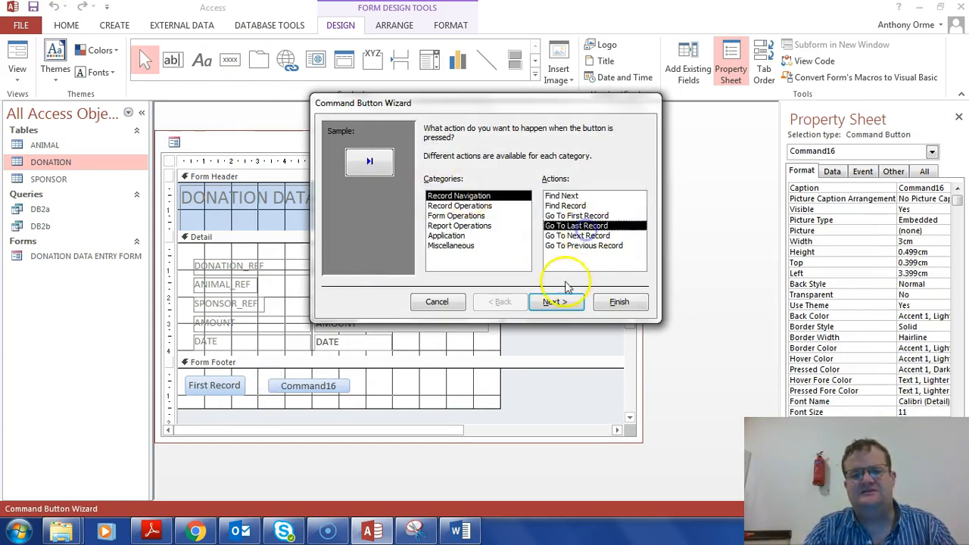
click(555, 302)
click(430, 186)
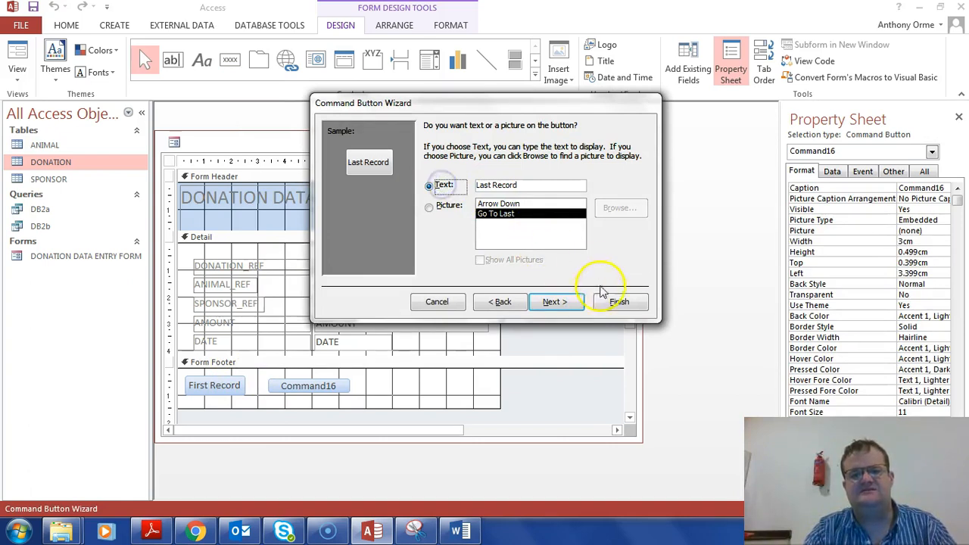
click(606, 298)
- Add a text-captioned Next Record button as the third footer button
click(231, 59)
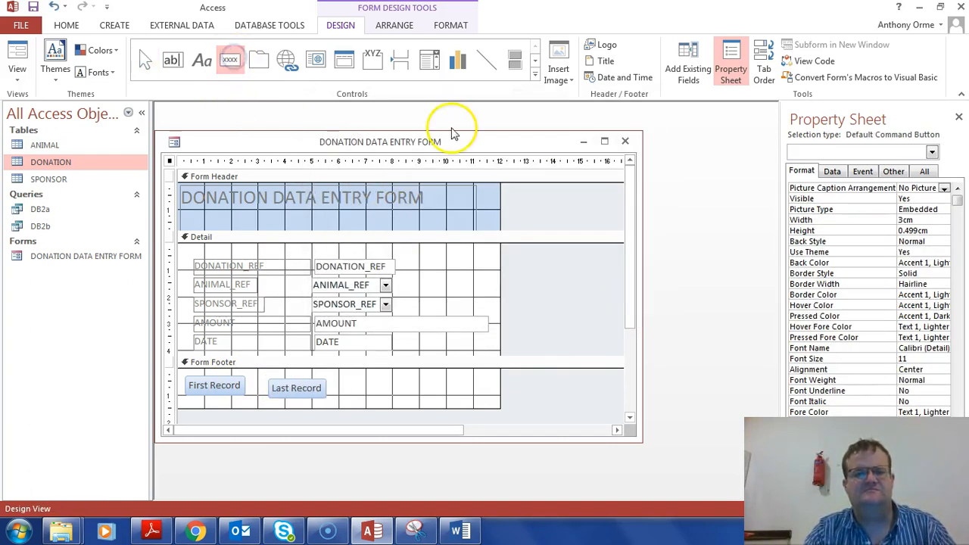
click(350, 384)
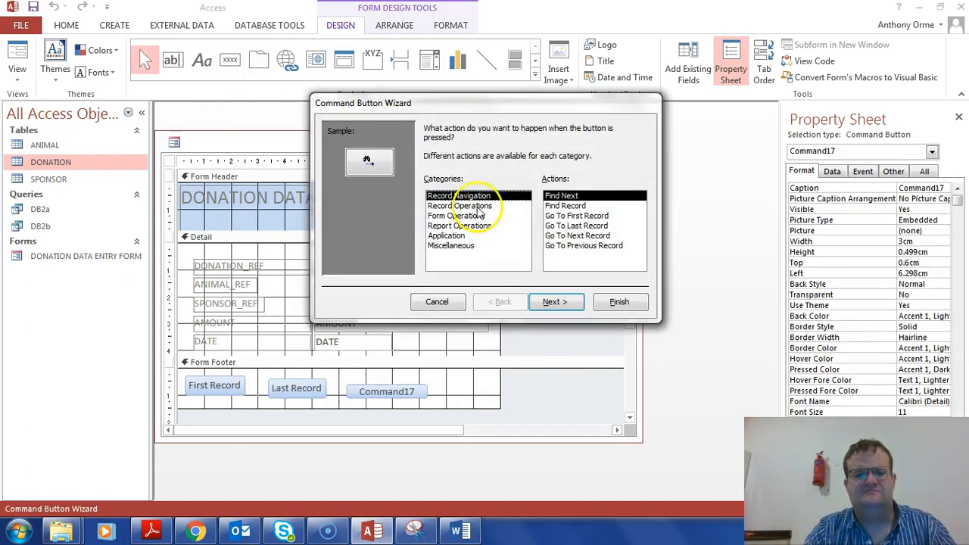
click(588, 236)
click(555, 301)
click(429, 186)
click(613, 301)
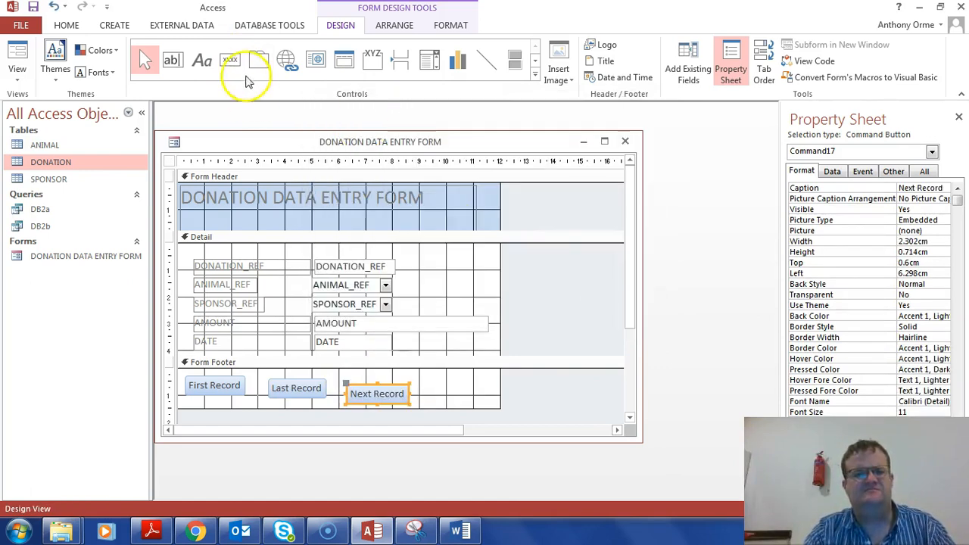
- Add a text-captioned Previous Record button, then select all four footer buttons
click(233, 62)
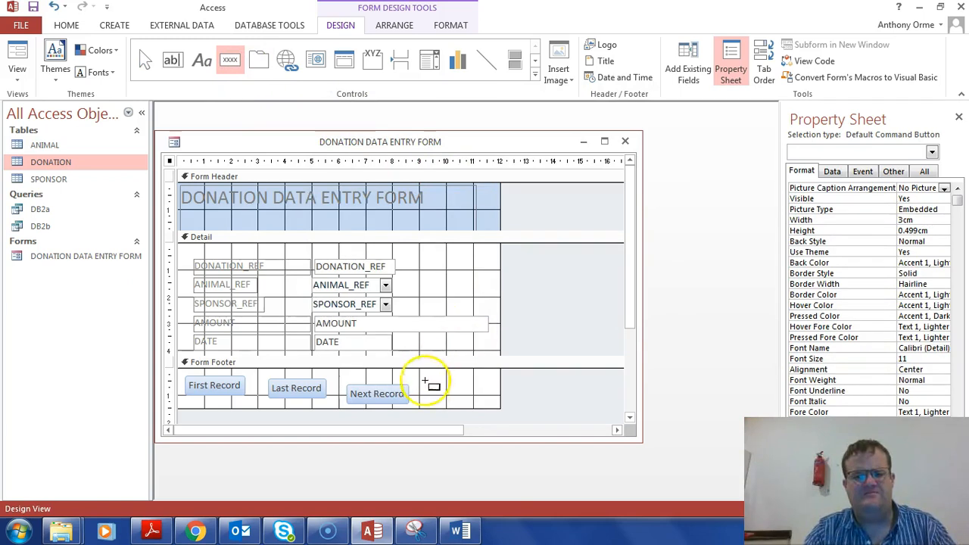
click(429, 384)
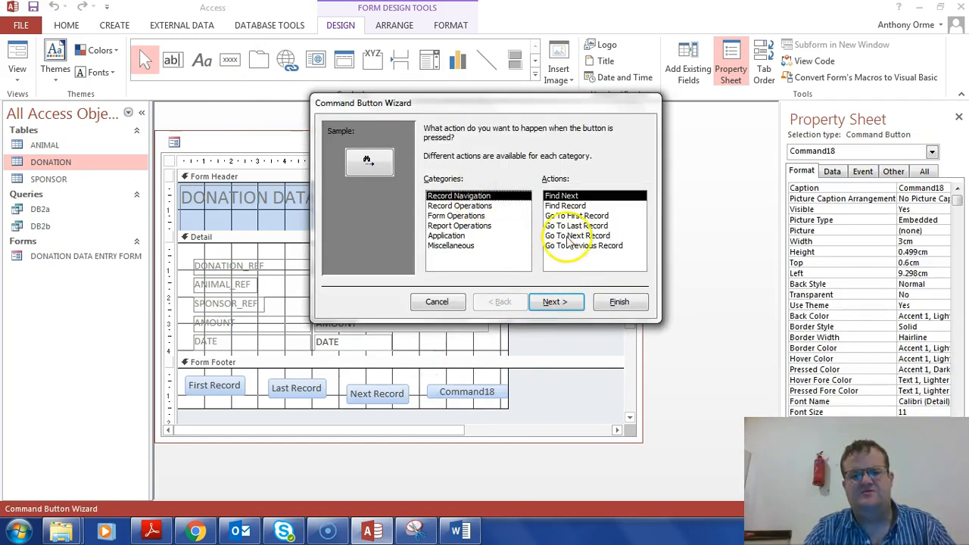
click(583, 247)
click(554, 302)
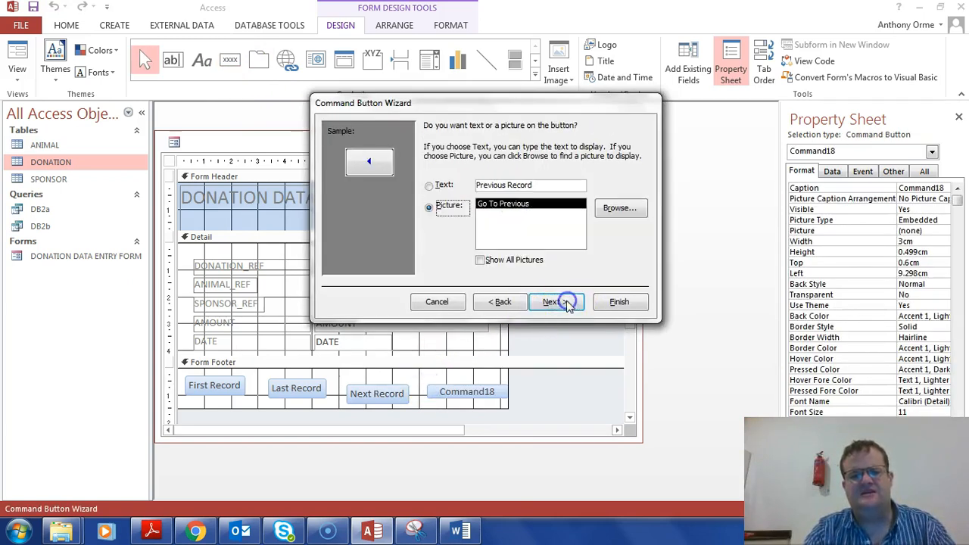
click(443, 185)
click(619, 301)
drag(490, 376, 203, 402)
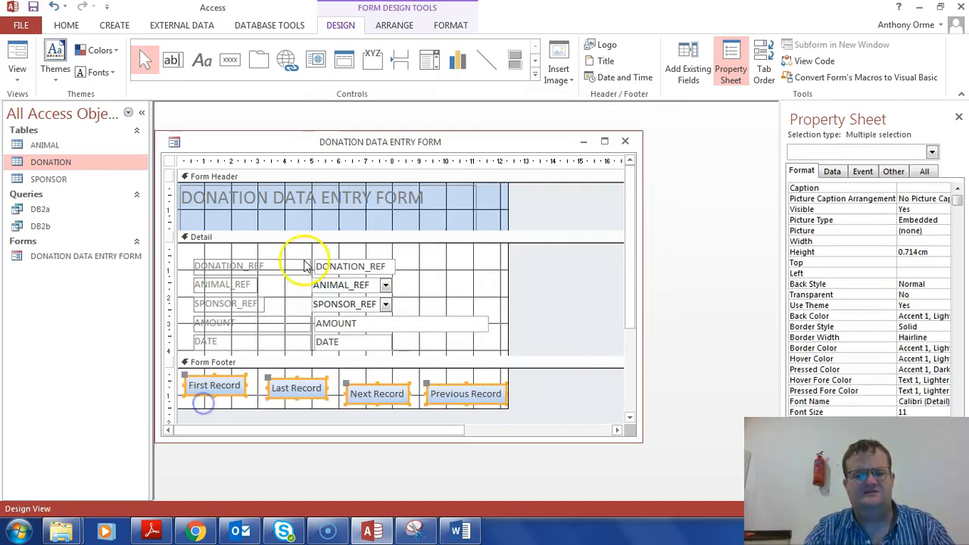
- Space the four footer buttons equally horizontally, align their tops, and make the footer taller
click(395, 25)
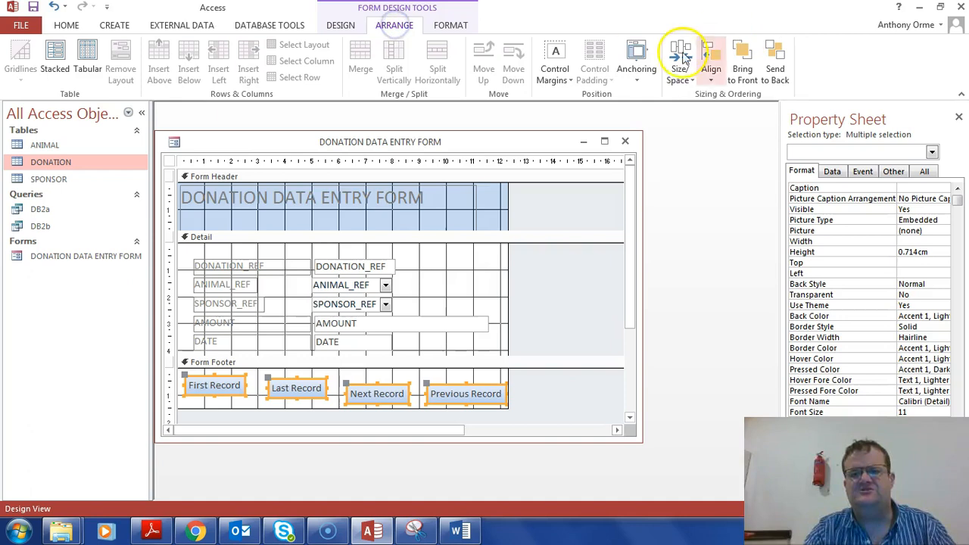
click(682, 79)
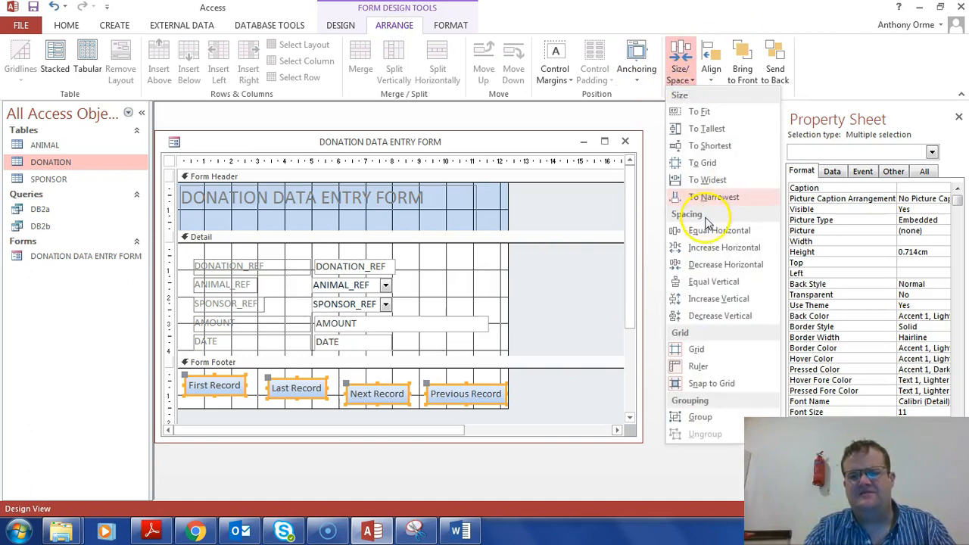
click(711, 229)
click(711, 72)
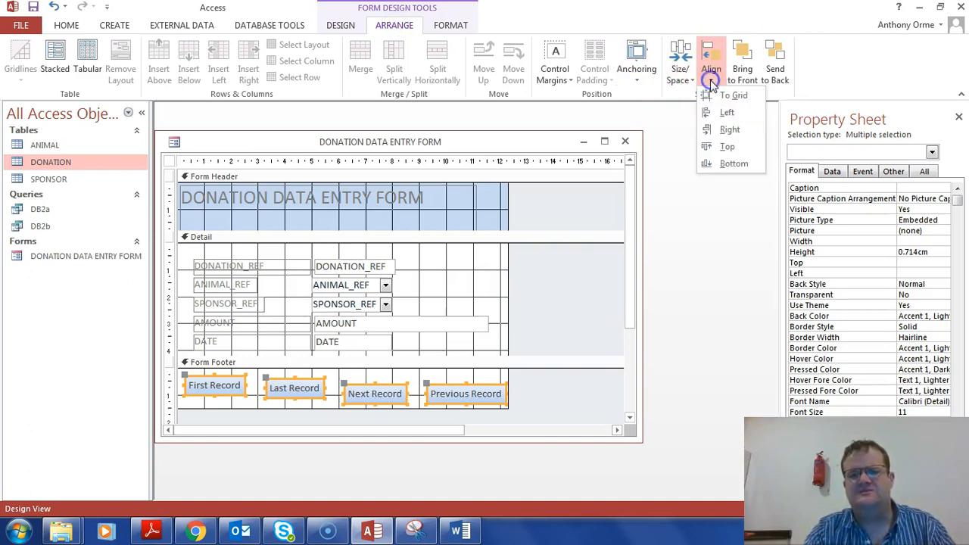
click(727, 146)
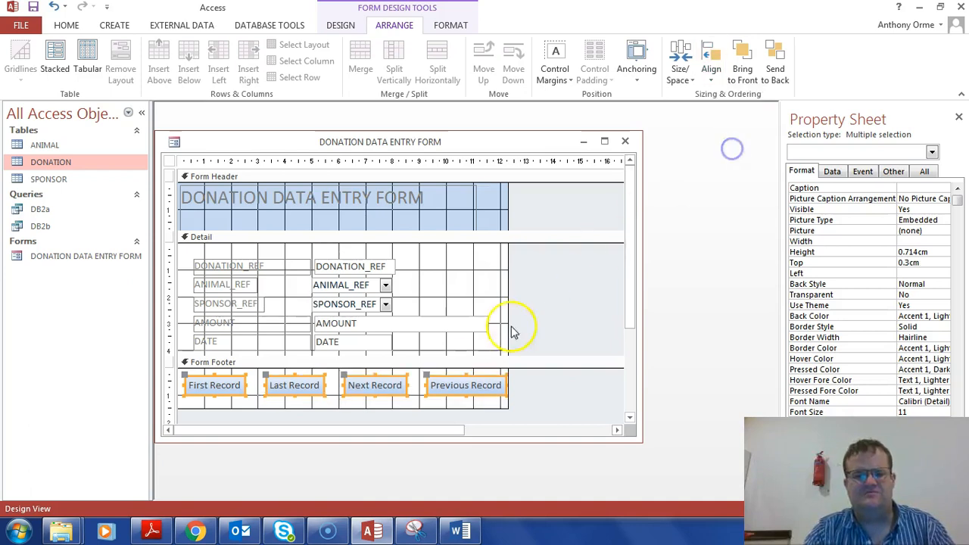
drag(373, 410, 376, 423)
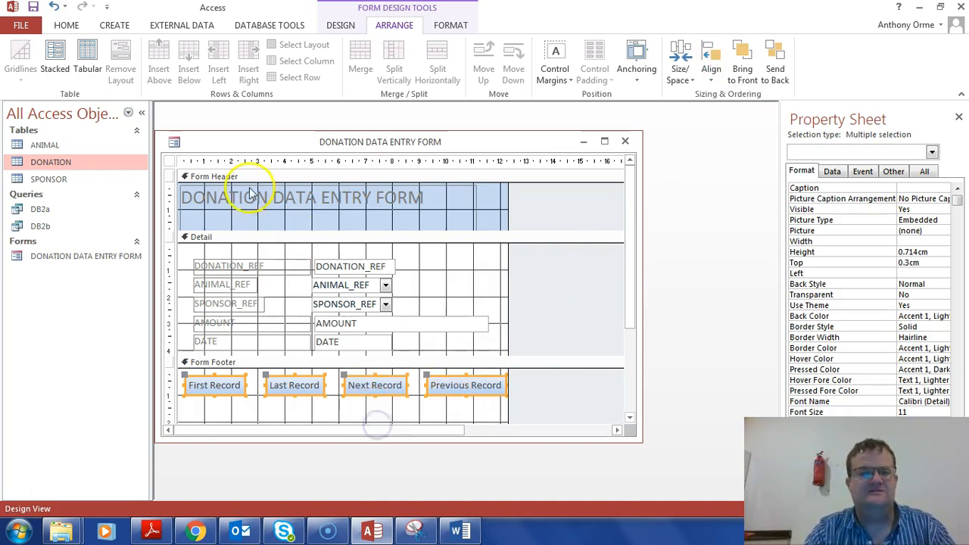
click(331, 29)
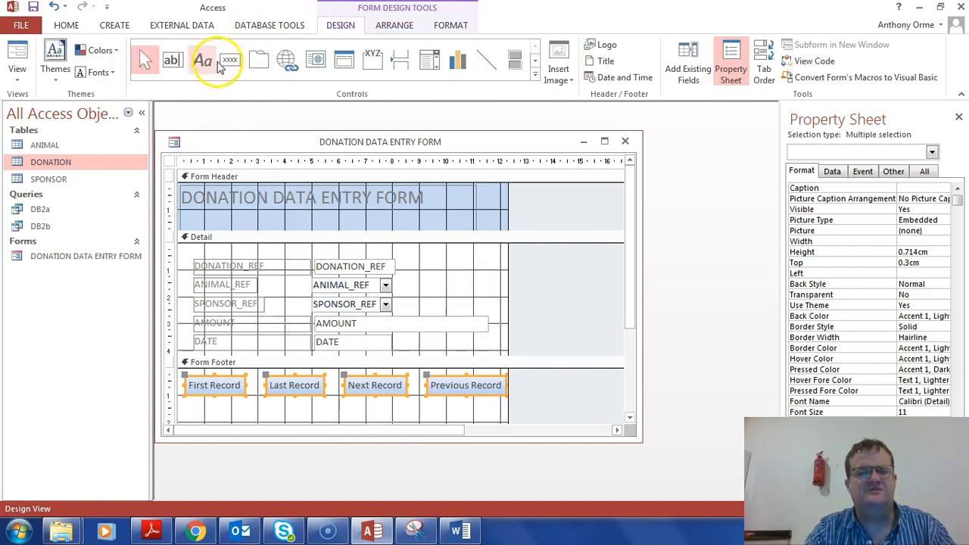
- Add a text-captioned Add Record button (Record Operations > Add New Record) below the navigation buttons
click(229, 59)
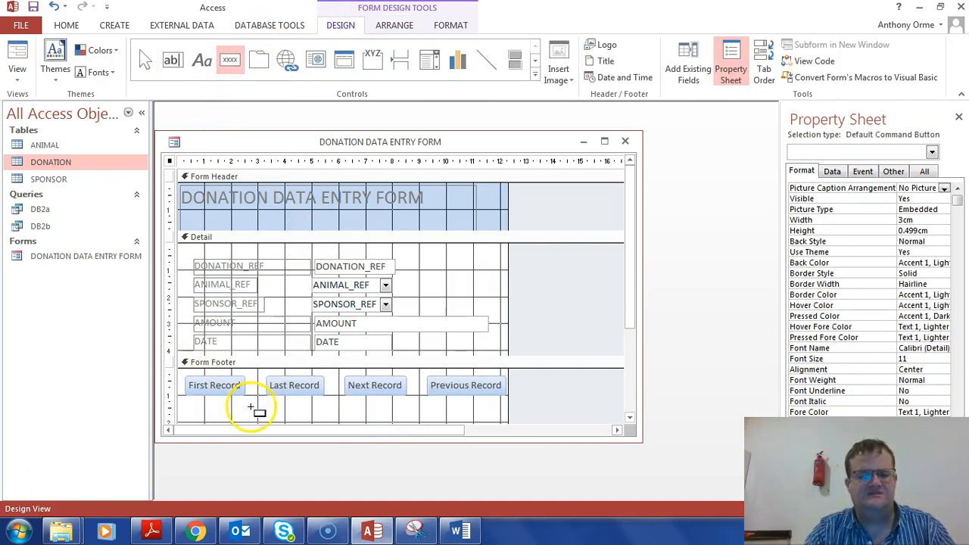
click(250, 408)
click(464, 205)
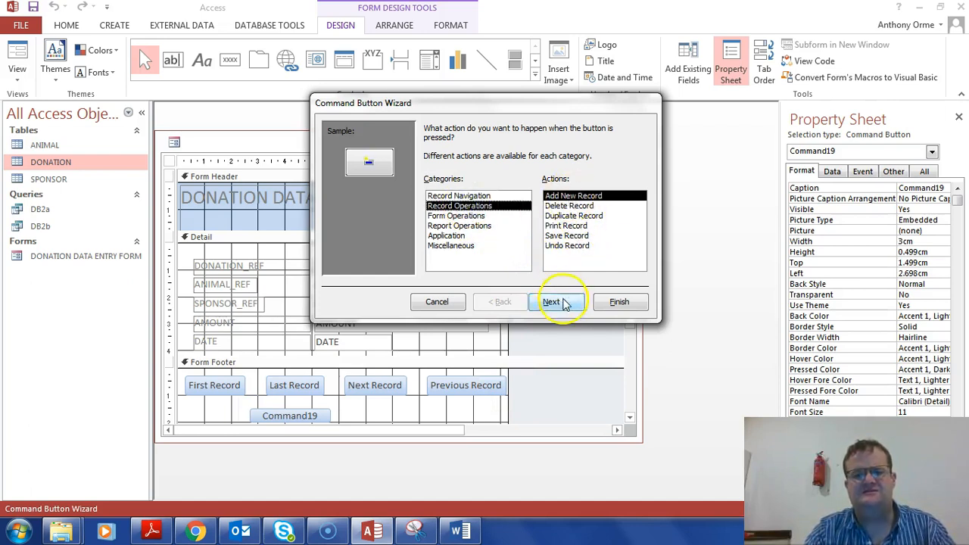
click(563, 303)
click(617, 304)
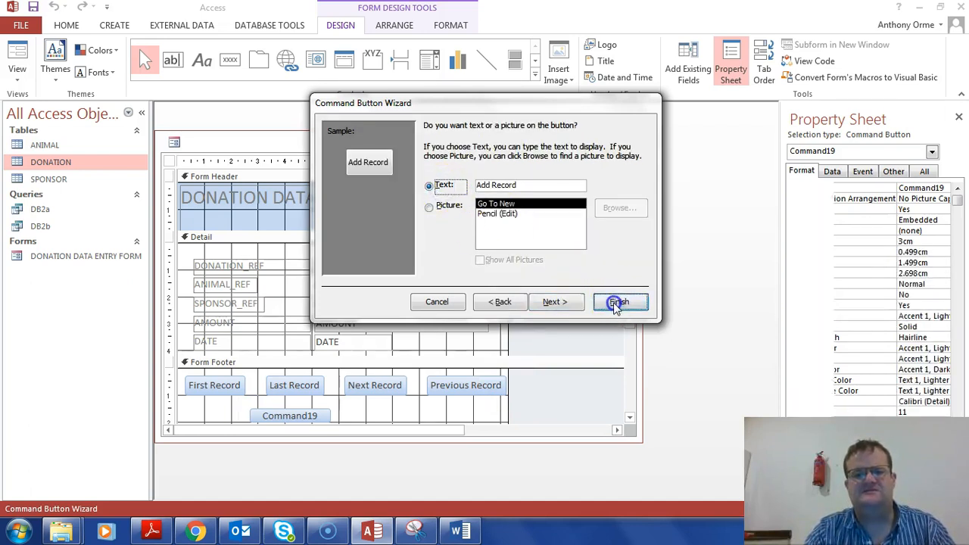
- Add a text-captioned Delete Record button beside Add Record, then select both buttons
click(227, 62)
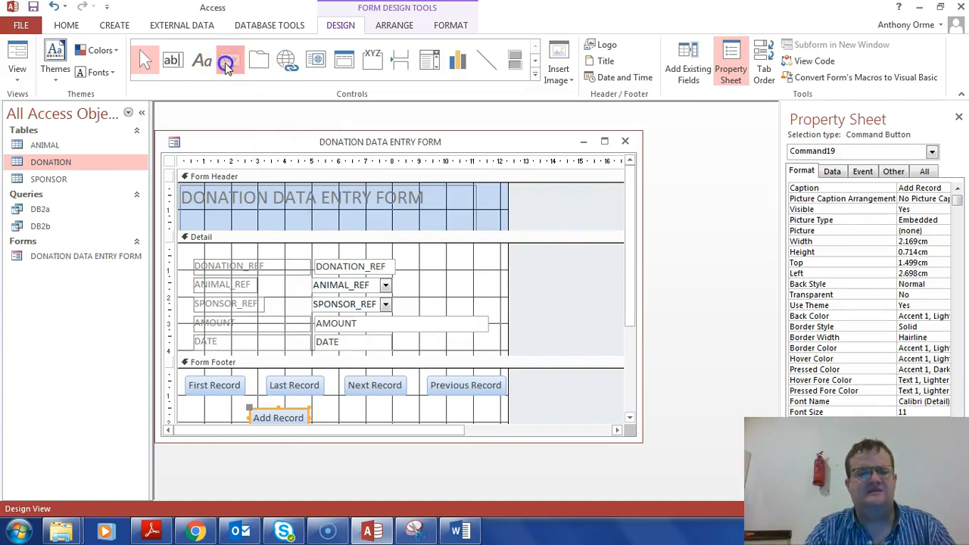
click(393, 413)
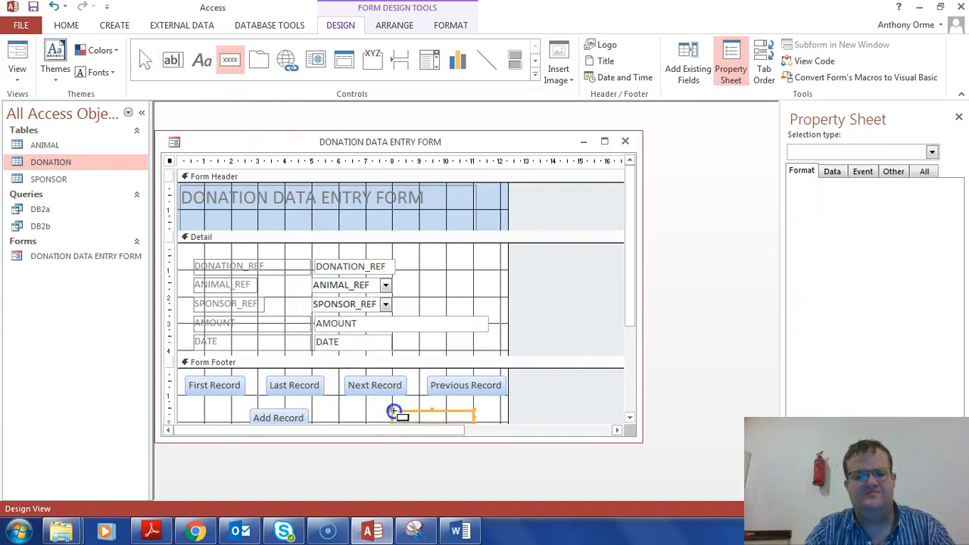
click(459, 207)
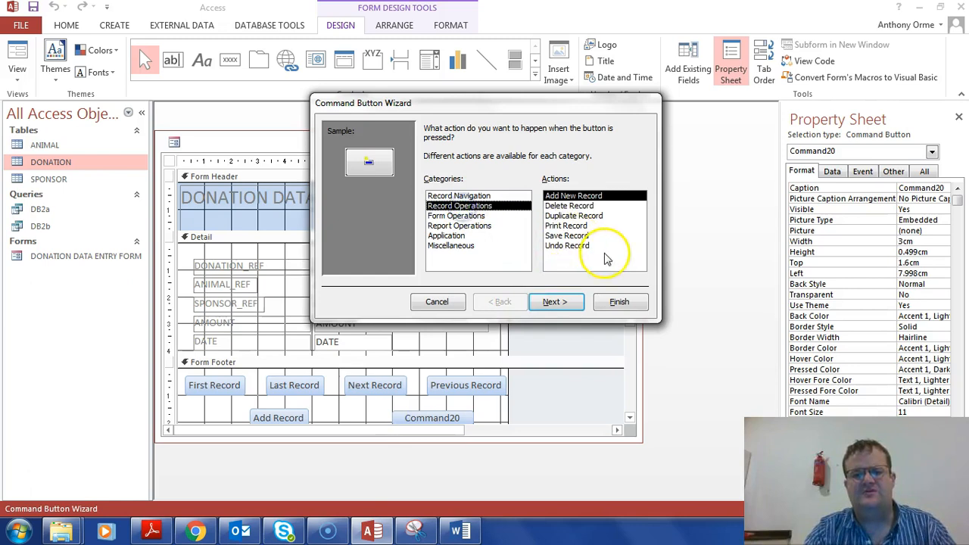
click(569, 205)
click(554, 302)
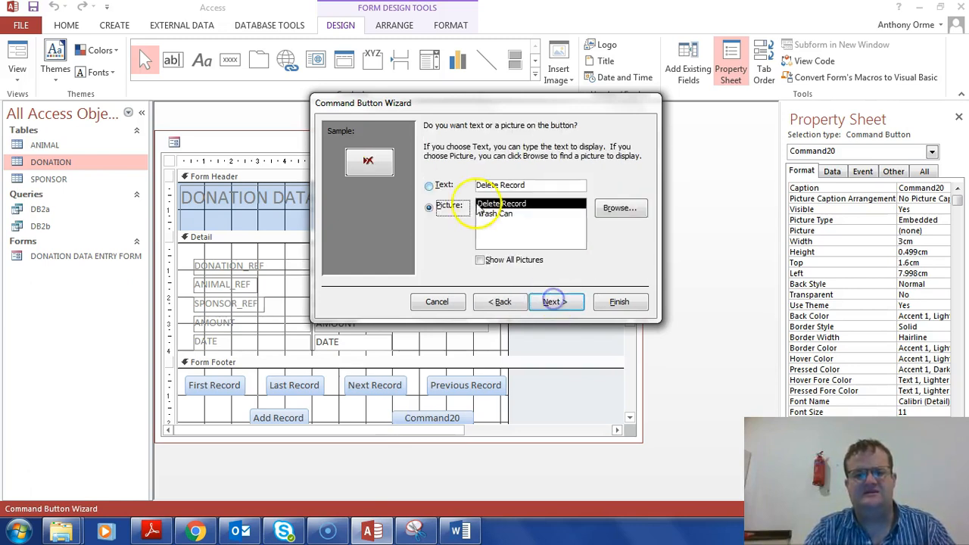
click(430, 185)
click(610, 307)
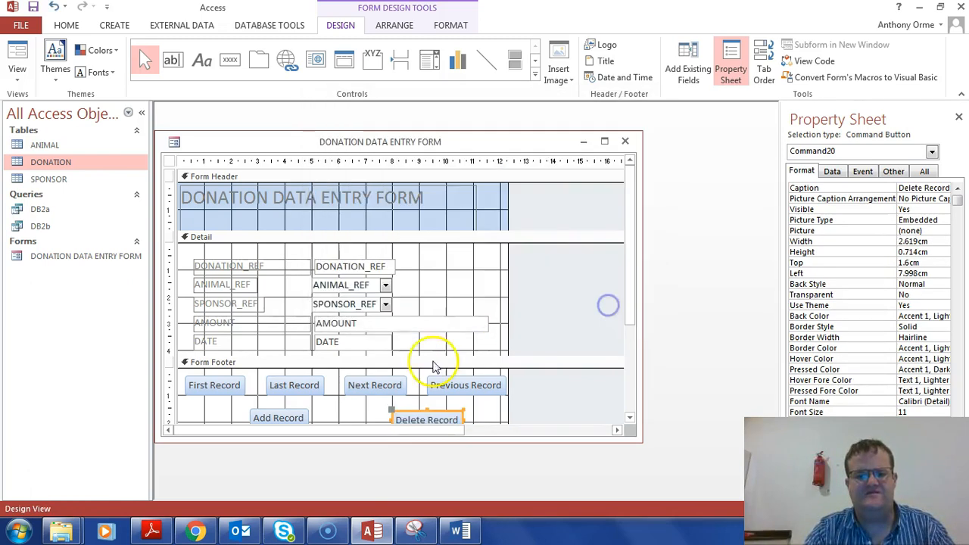
drag(218, 404, 530, 437)
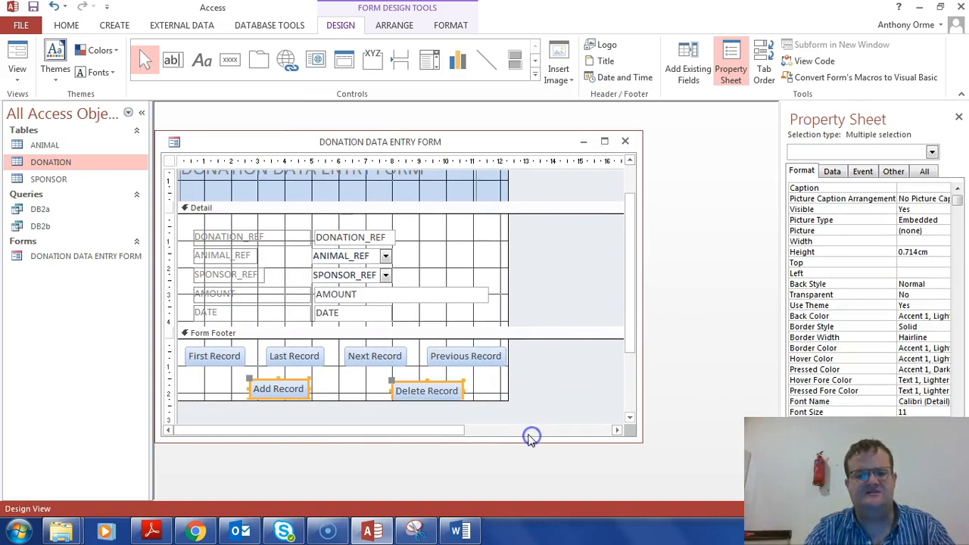
- Space and top-align Add Record and Delete Record, lengthen the footer slightly, then switch to Form View
click(394, 25)
click(689, 80)
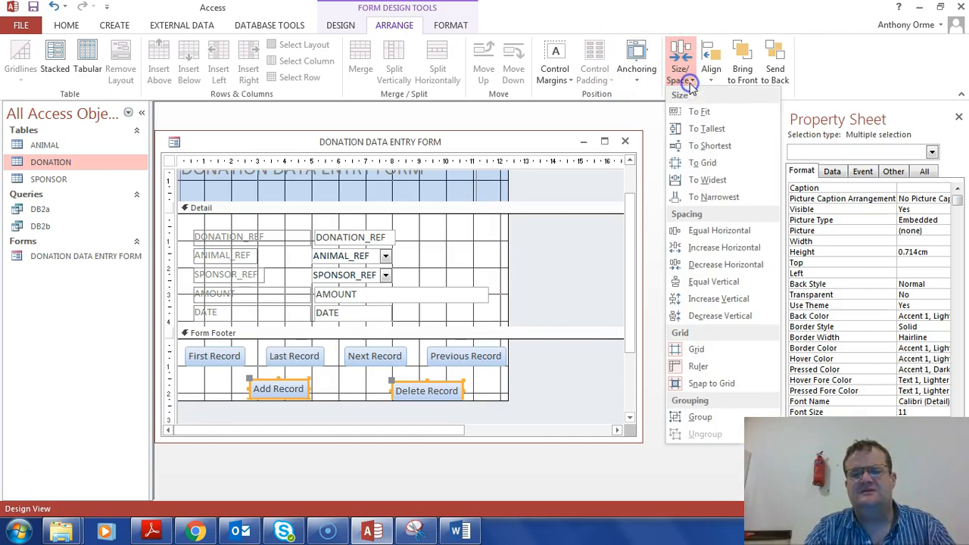
click(729, 229)
click(709, 81)
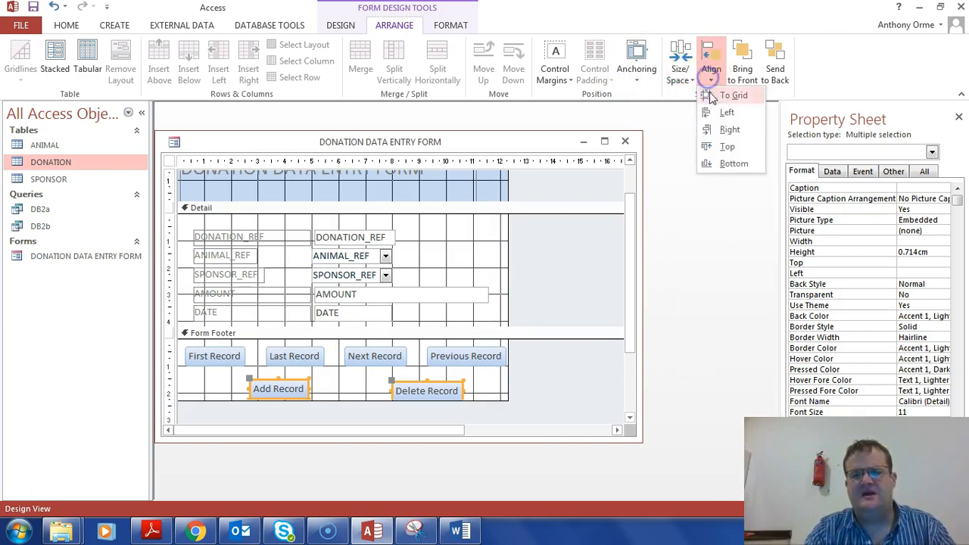
click(738, 148)
click(376, 388)
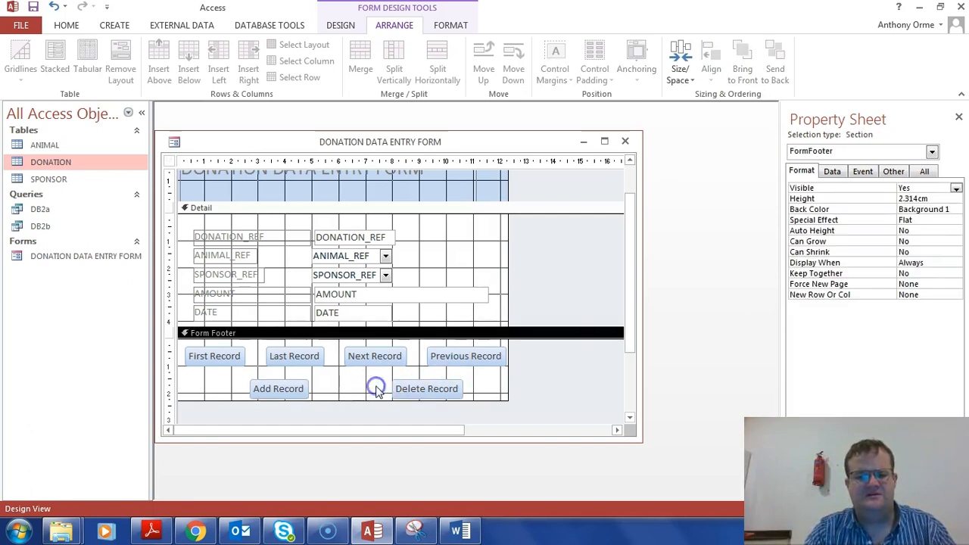
drag(356, 401, 357, 406)
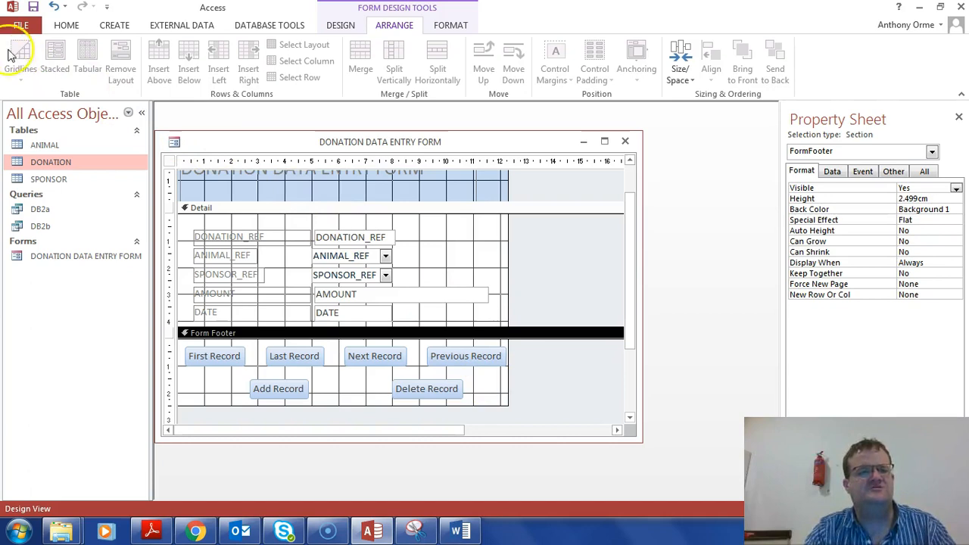
click(67, 27)
click(17, 59)
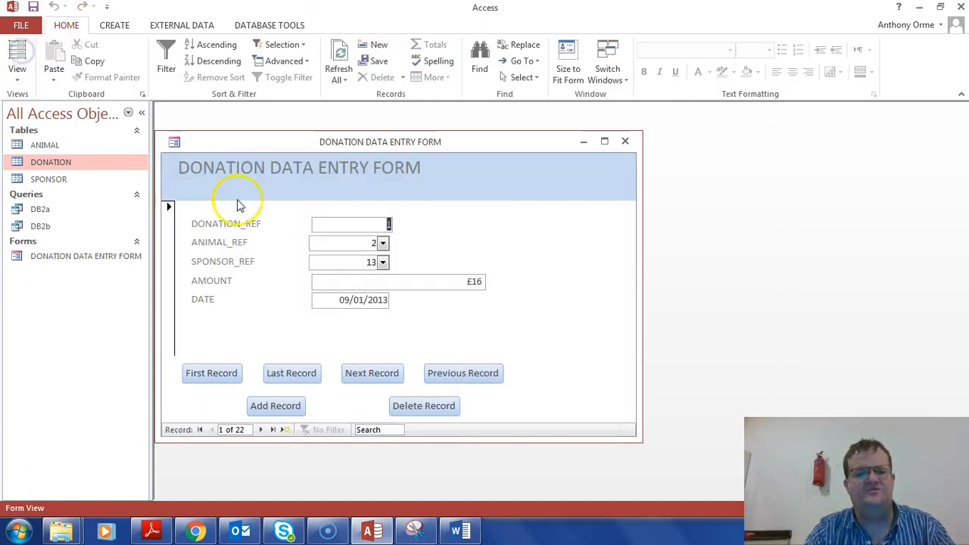
- Test the ANIMAL_REF lookup list, keeping value 2, then start a new snip in Snipping Tool
click(383, 243)
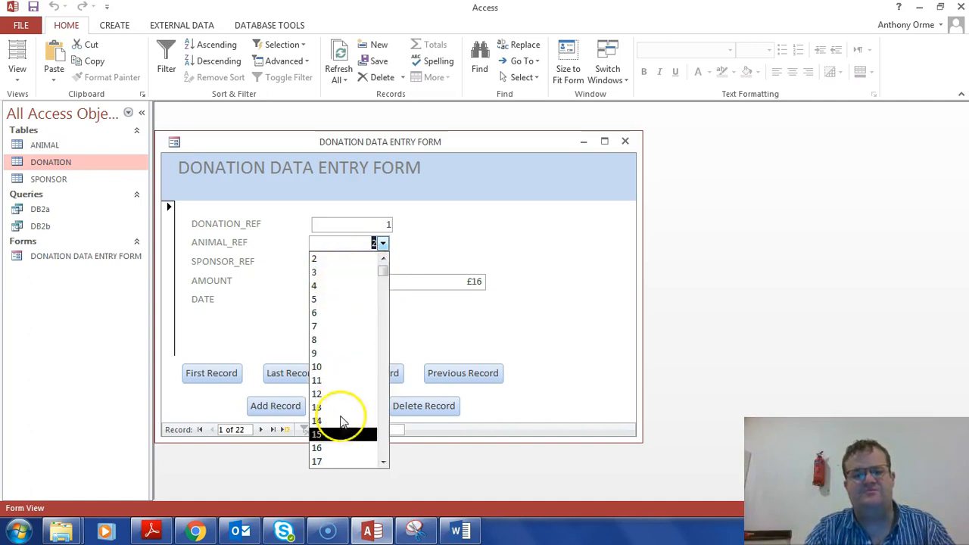
click(570, 357)
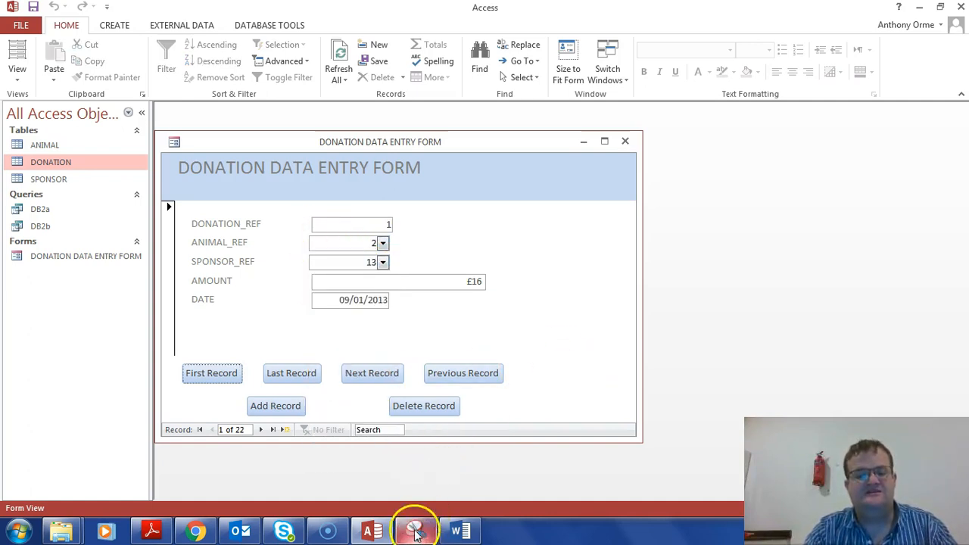
click(416, 533)
click(162, 57)
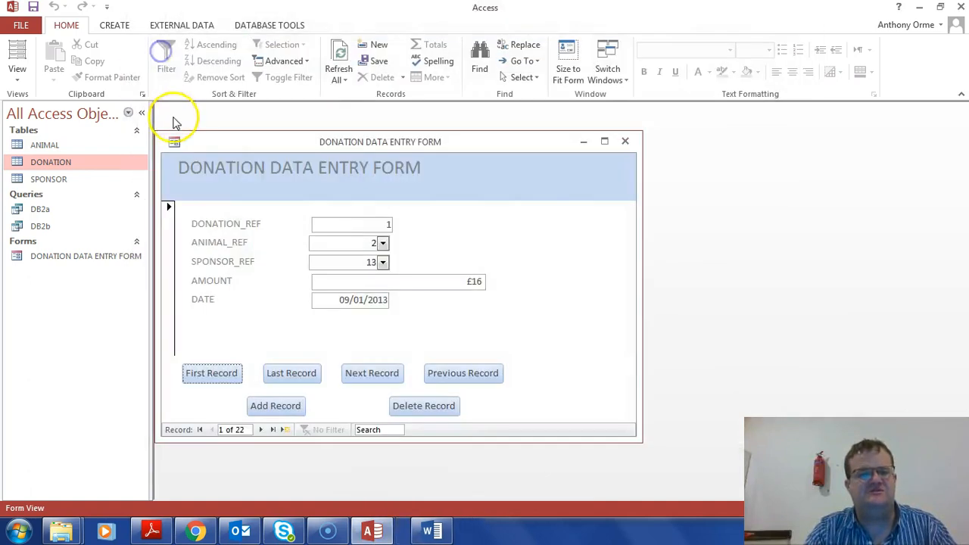
- Snip the donation form, paste it into the maximized Task DB4 Word document, and check the question paper
drag(151, 124, 646, 451)
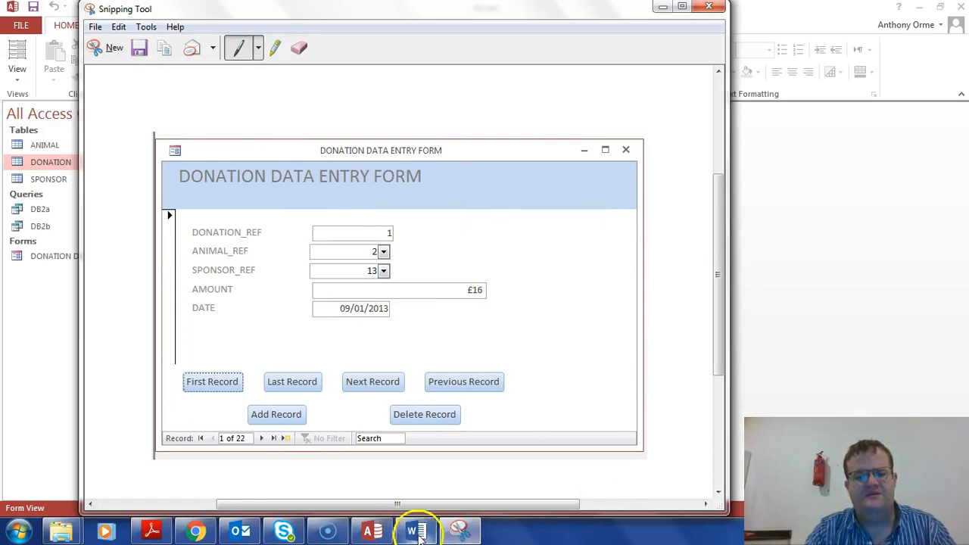
click(419, 533)
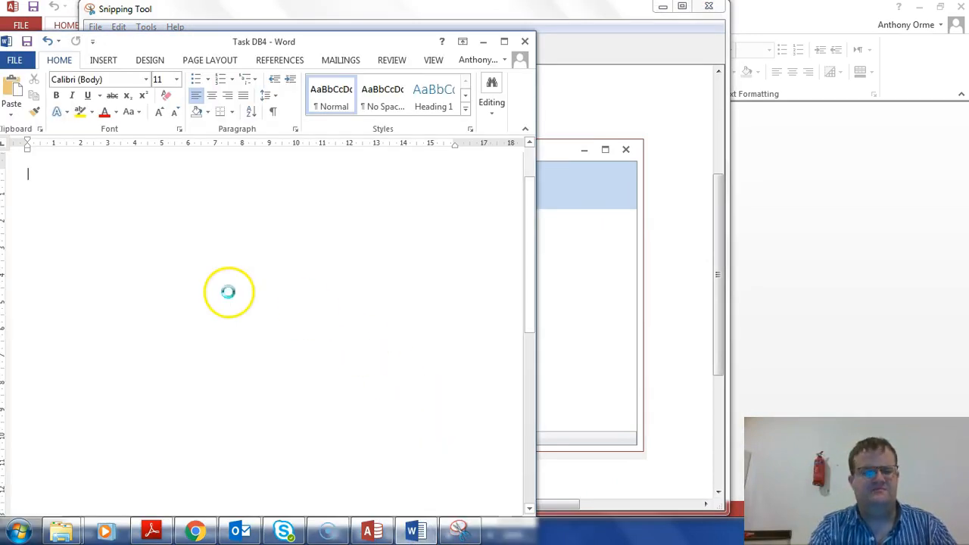
key(ctrl+v)
double_click(313, 41)
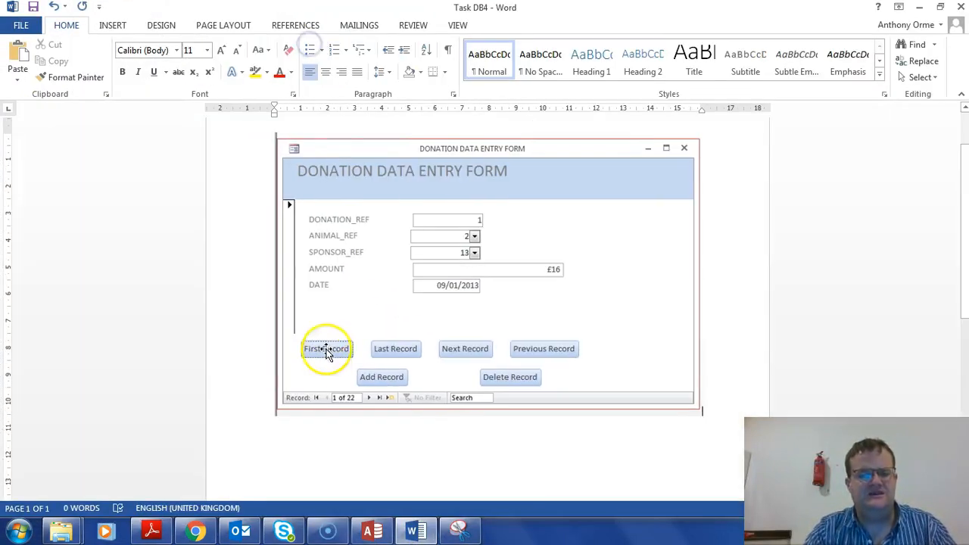
click(152, 533)
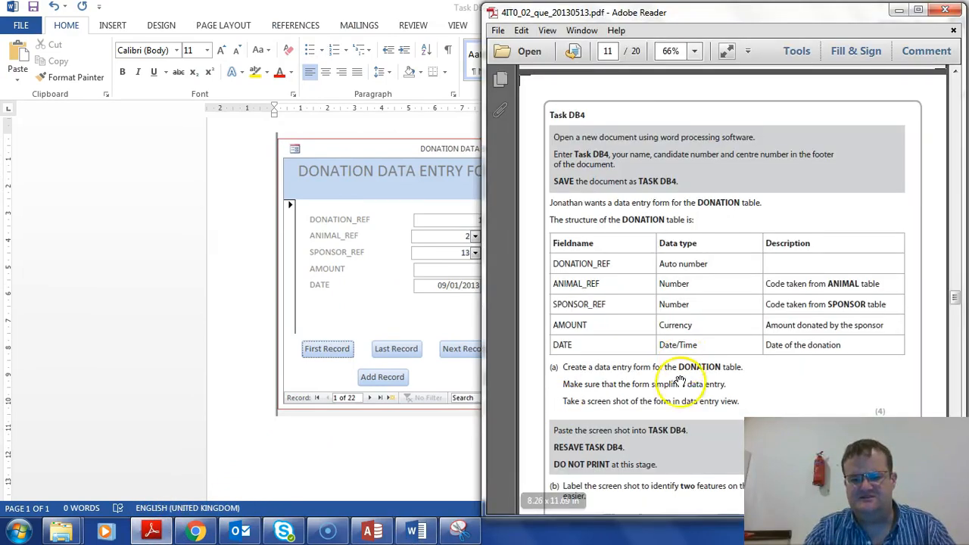
scroll(680, 381, down, 3)
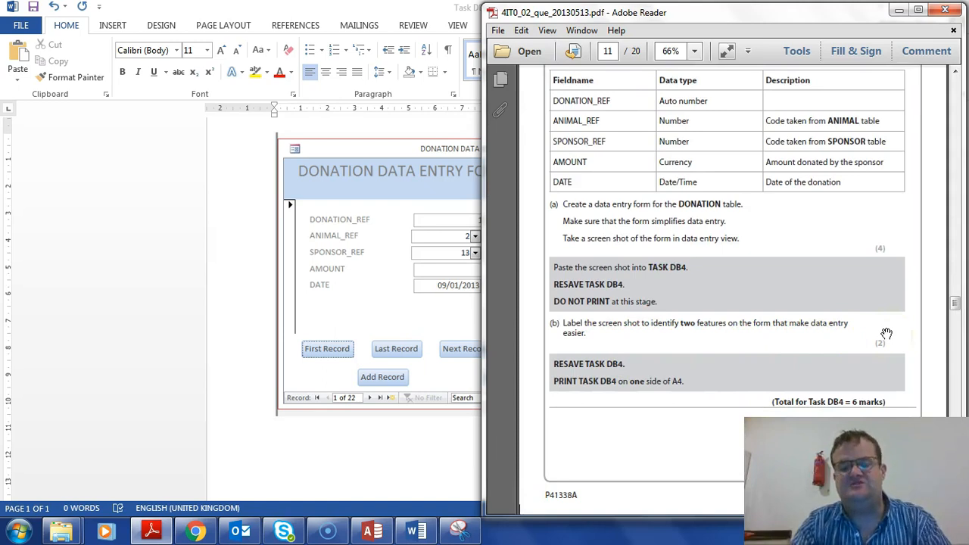
- Back in Task DB4, pick a line callout from Insert > Shapes to label the form screenshot
click(420, 446)
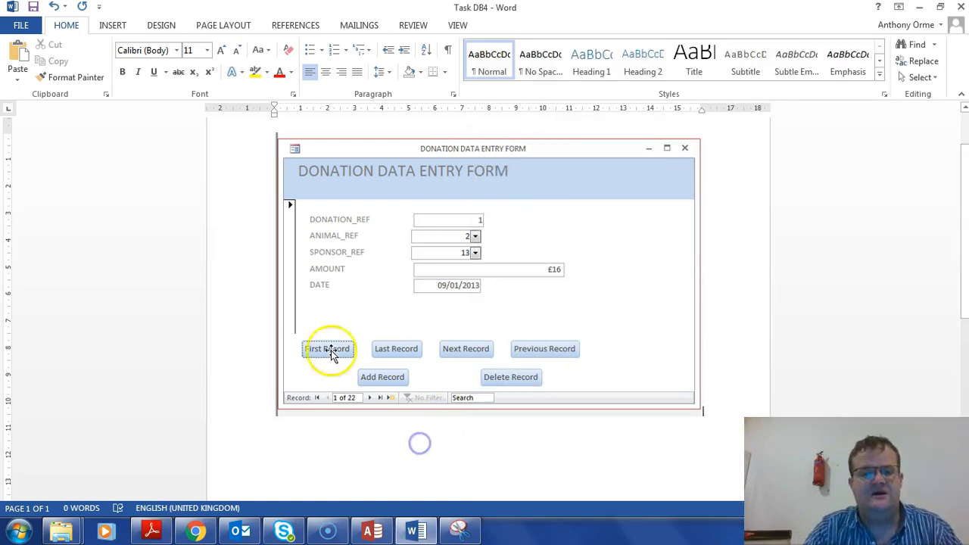
click(124, 26)
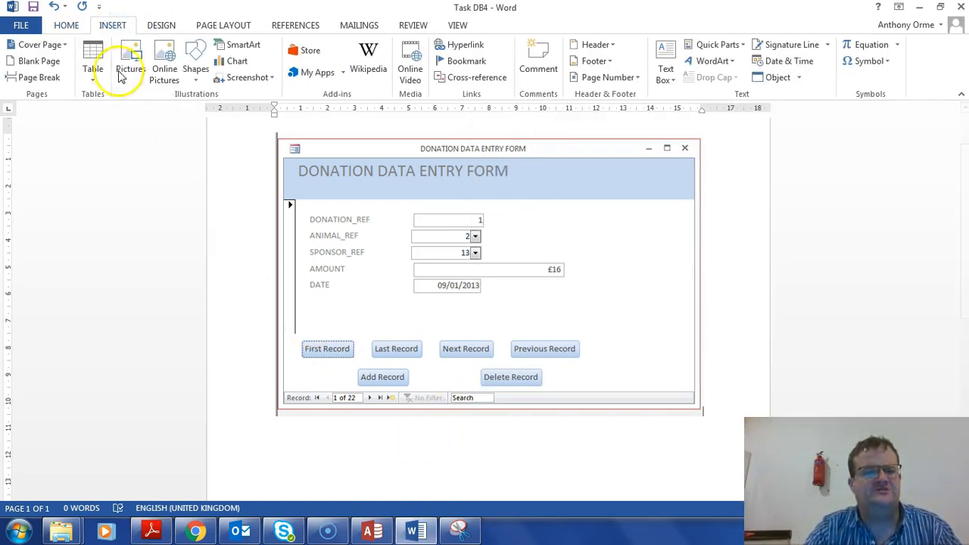
click(195, 64)
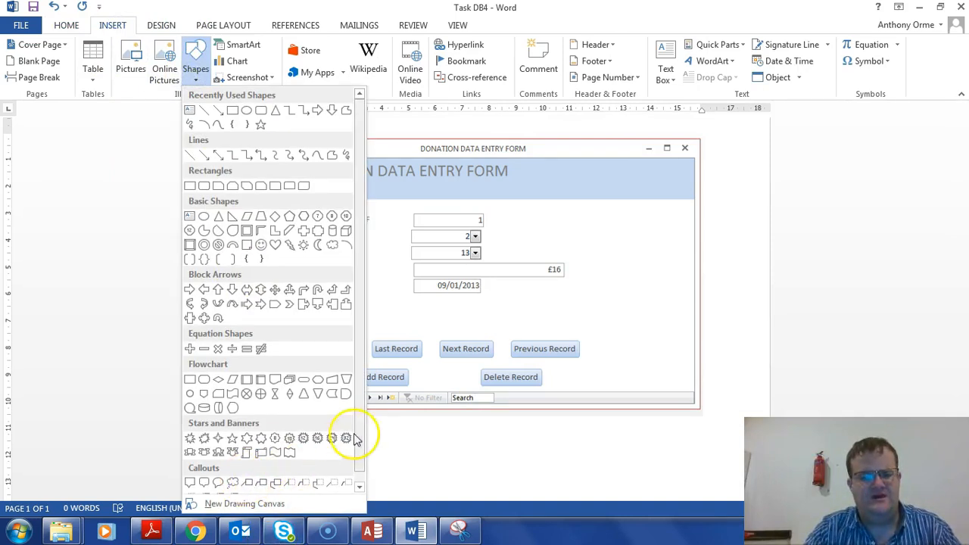
click(361, 463)
click(276, 474)
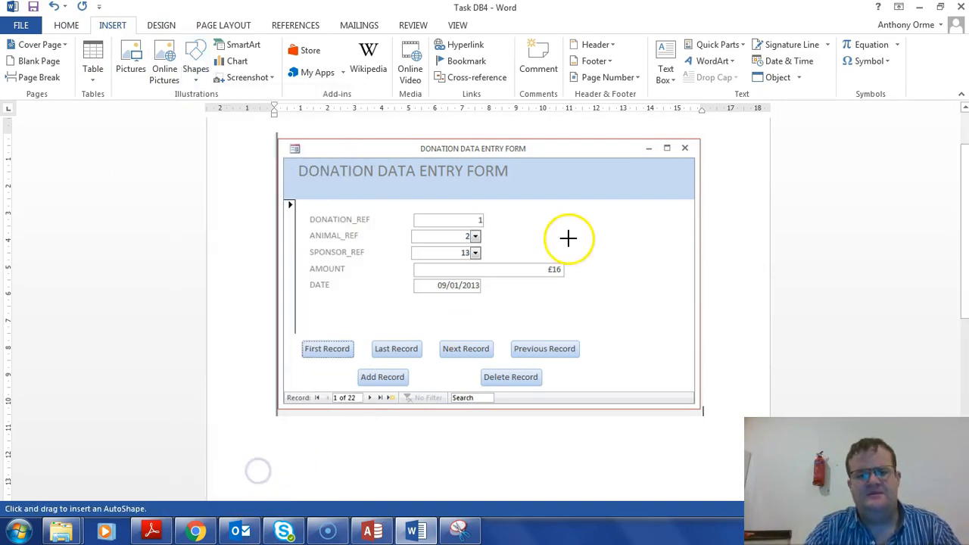
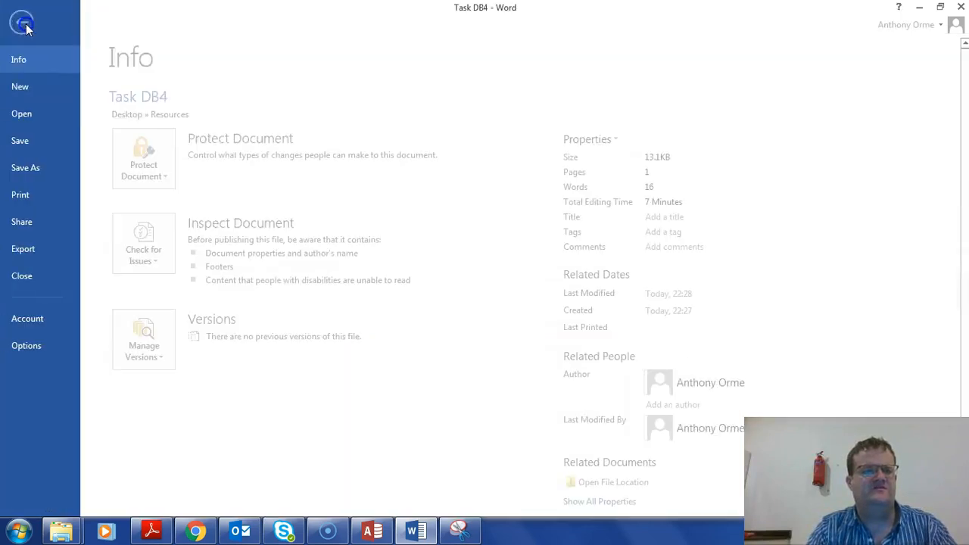
- Cancel the pending callout shape to prepare for saving Task DB4
key(Escape)
- Check Task DB4's file info, then quit Word without keeping the clipboard contents
click(17, 28)
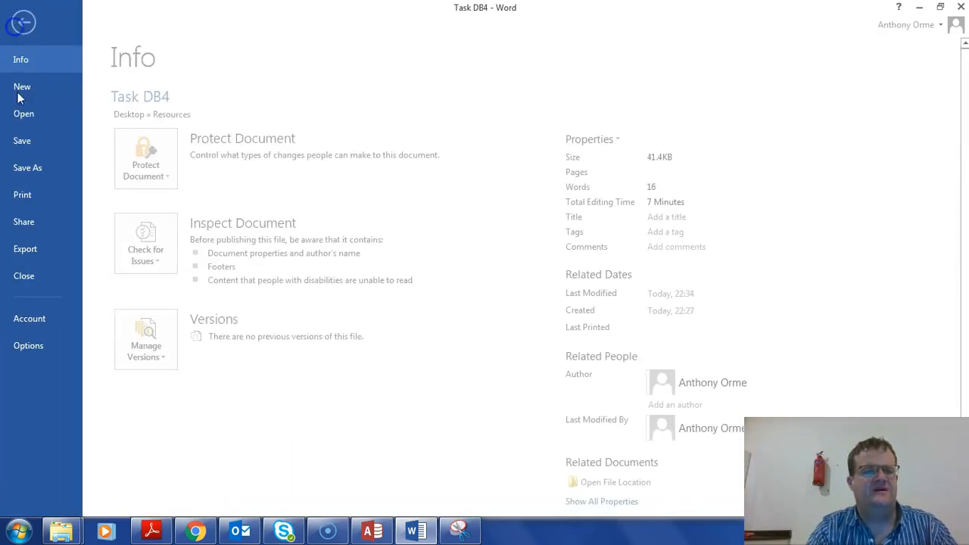
click(28, 22)
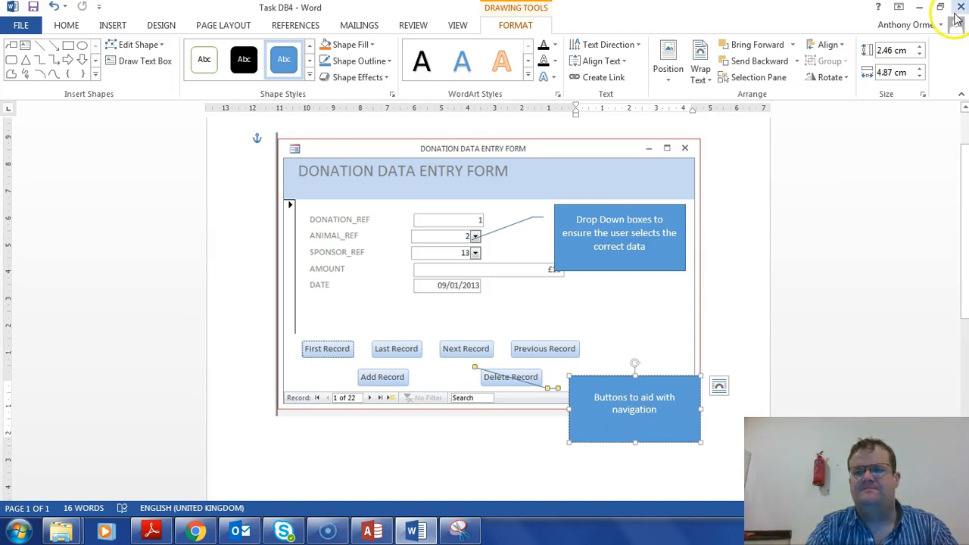
click(960, 8)
click(503, 308)
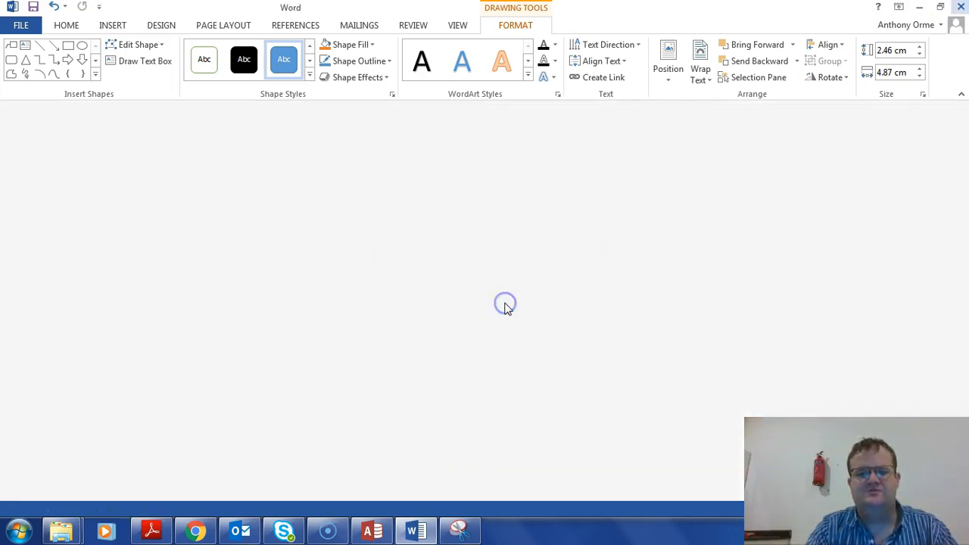
- Close the Snipping Tool, discarding the unsaved snip
scroll(634, 219, down, 5)
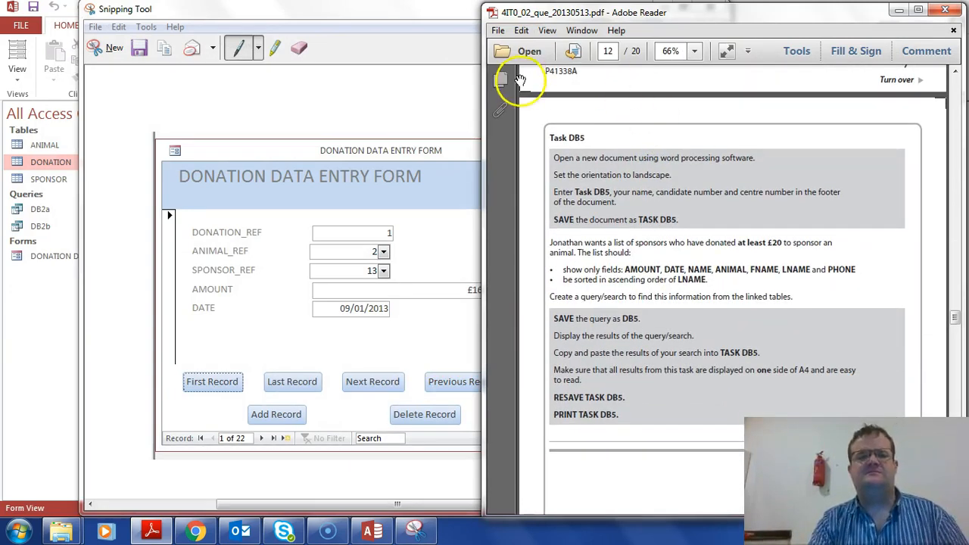
click(426, 17)
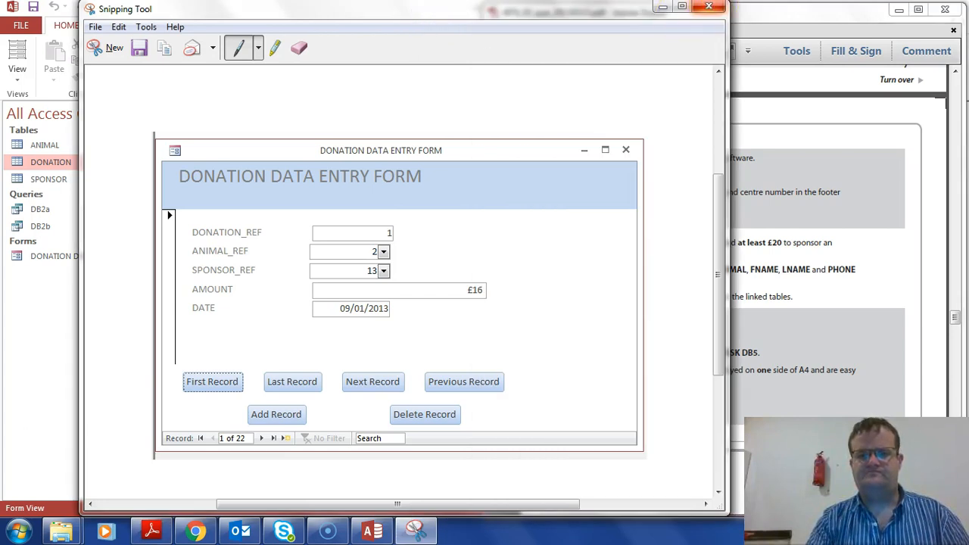
click(709, 7)
click(465, 271)
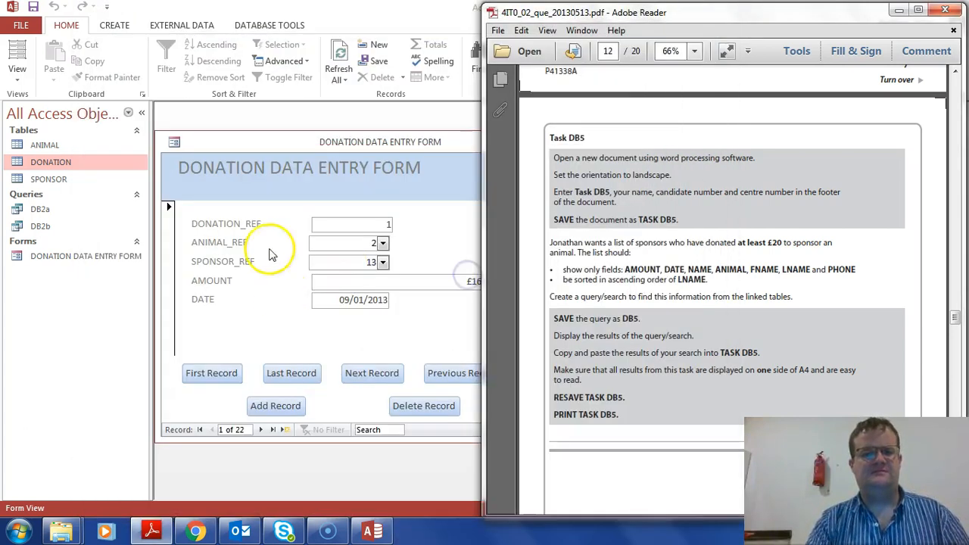
- Close the Access donation form, saving its design changes, and view the Task DB5 instructions
click(318, 143)
click(626, 141)
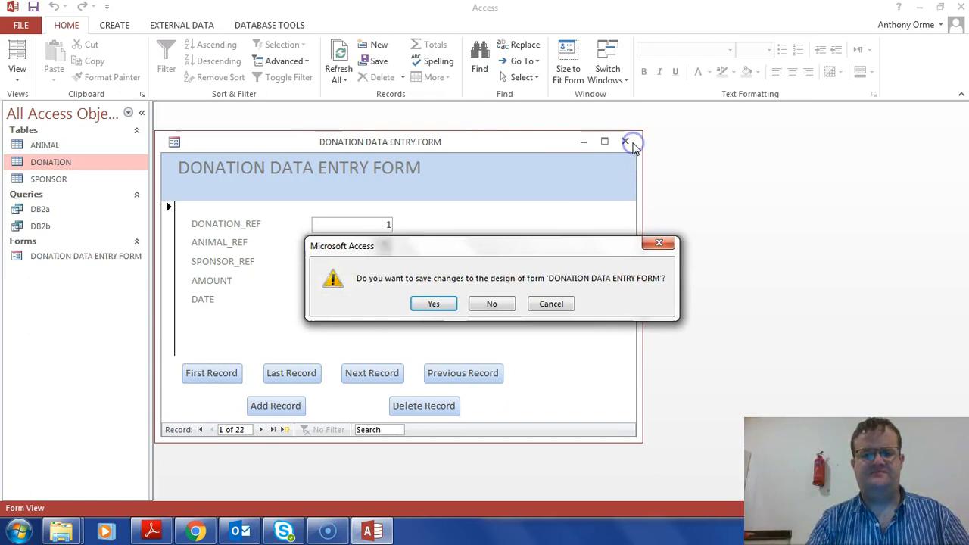
click(434, 303)
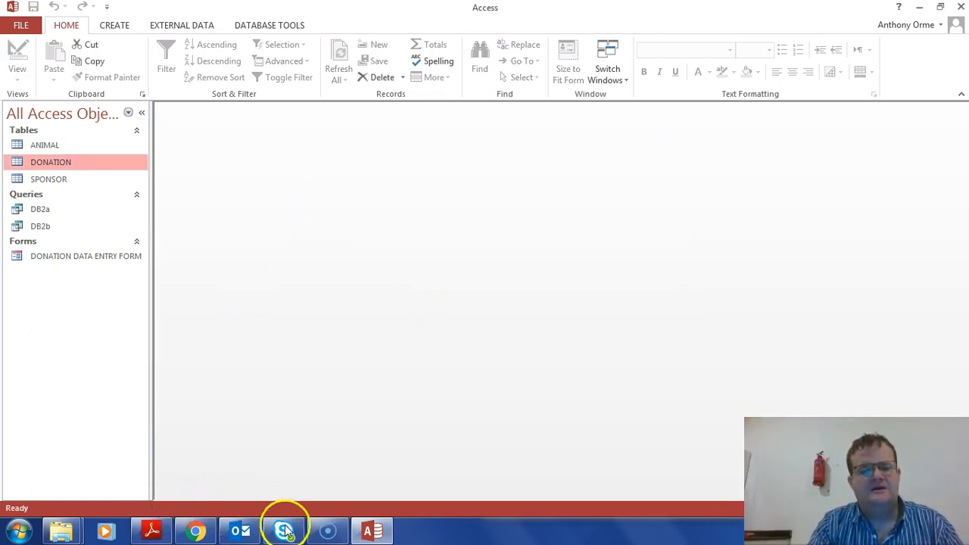
click(149, 535)
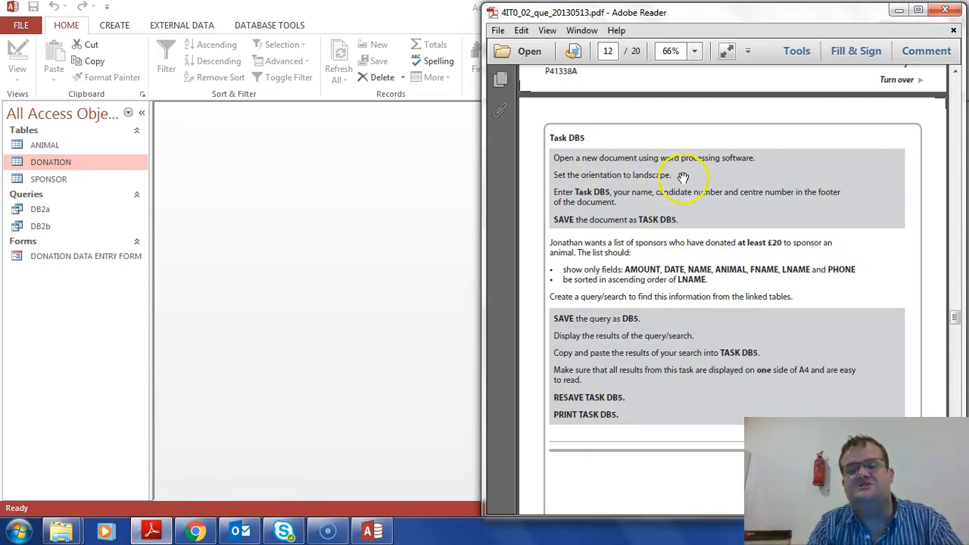
- Launch Word 2013 and create a new blank document
click(18, 532)
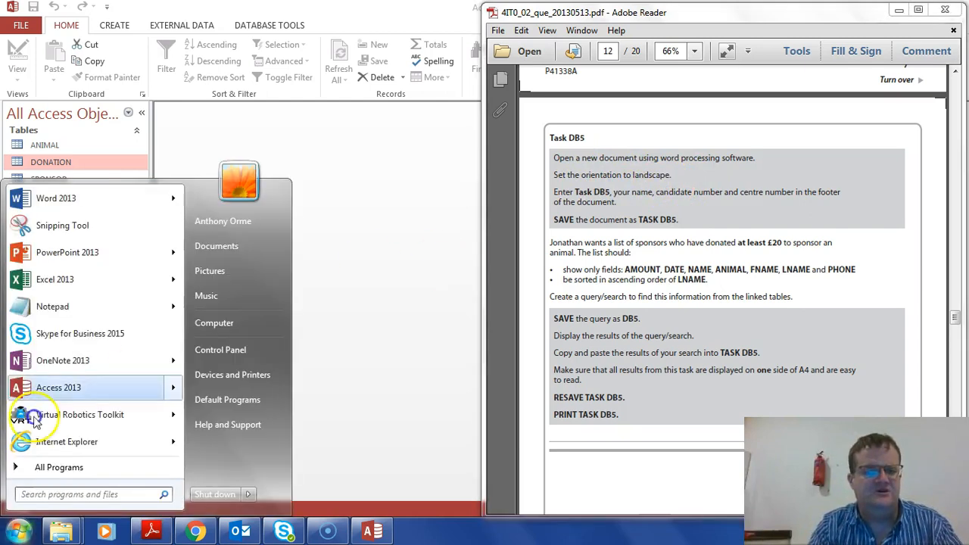
click(64, 196)
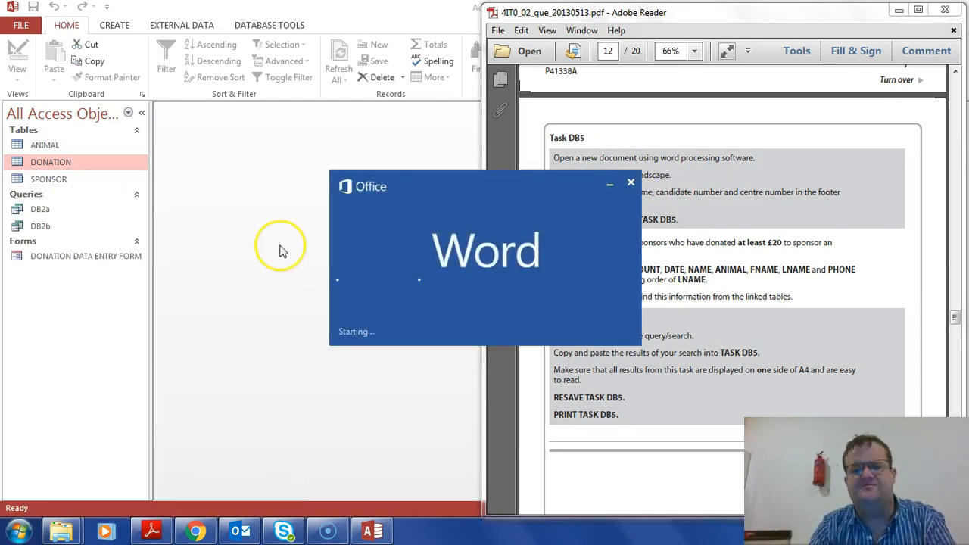
click(421, 533)
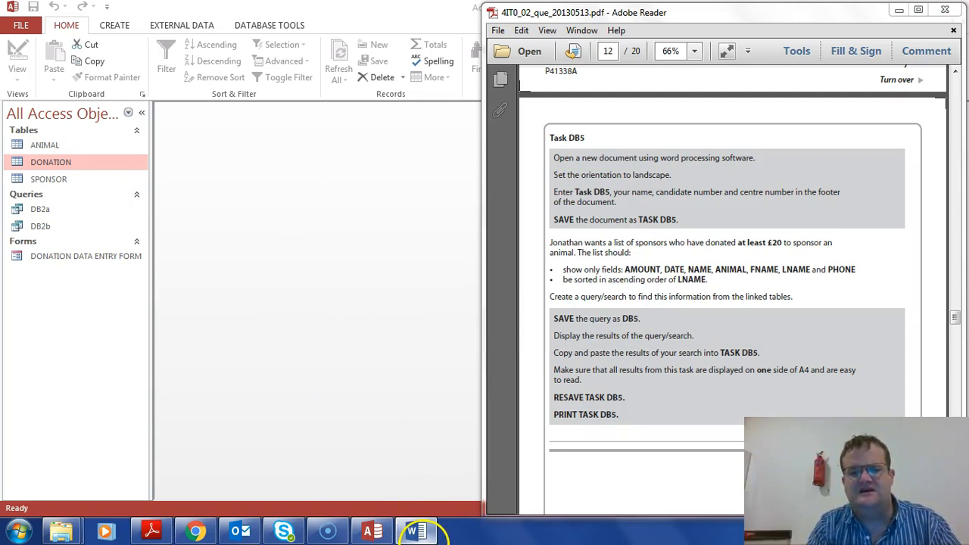
click(424, 527)
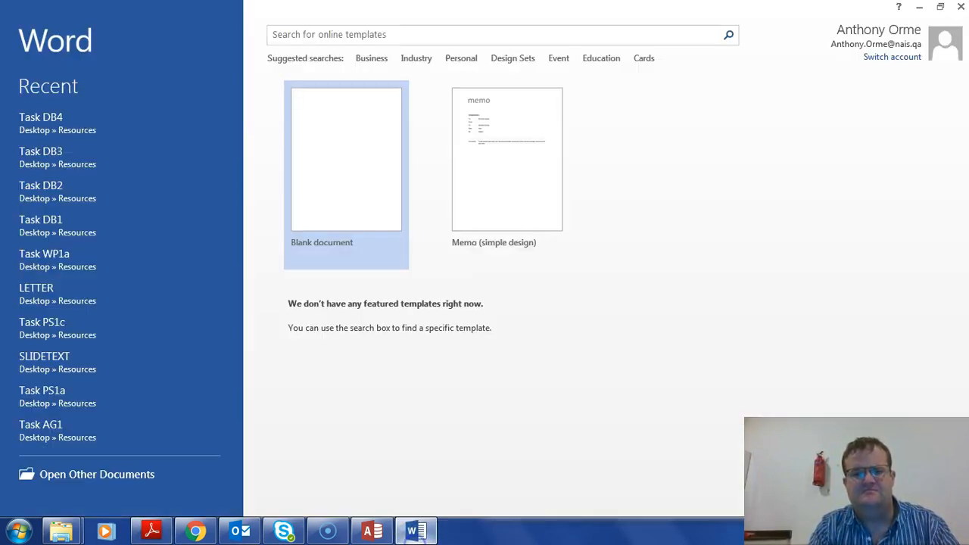
click(309, 244)
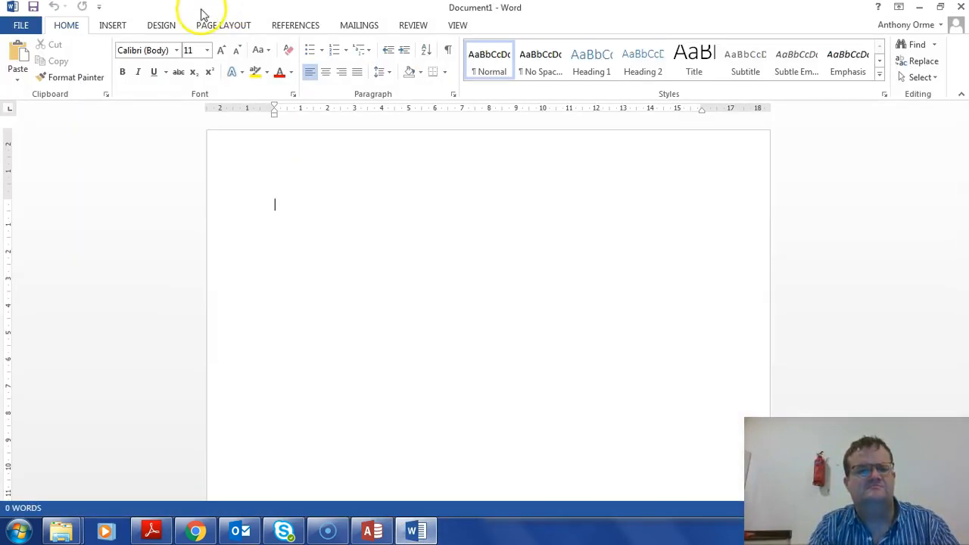
- Switch the page to landscape orientation and recheck the task instructions
click(202, 27)
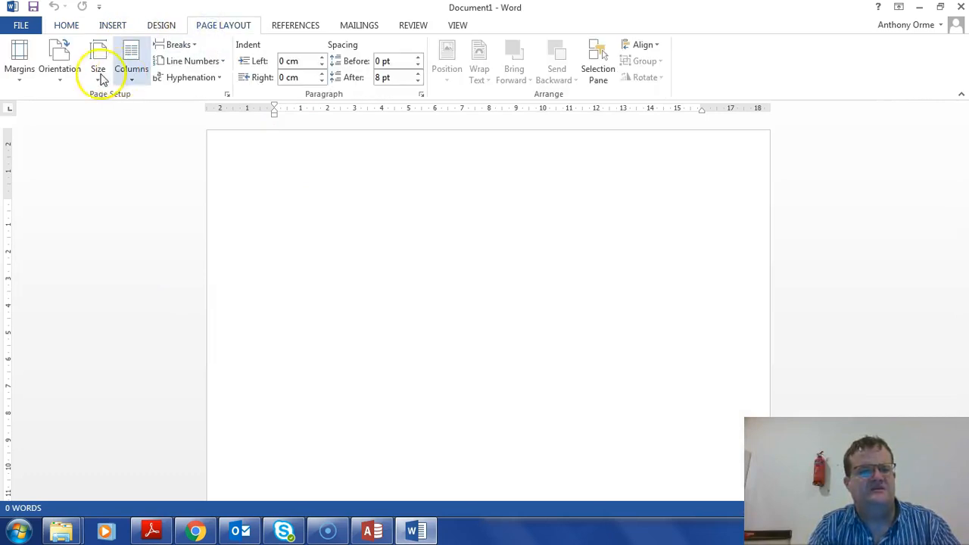
click(57, 80)
click(72, 133)
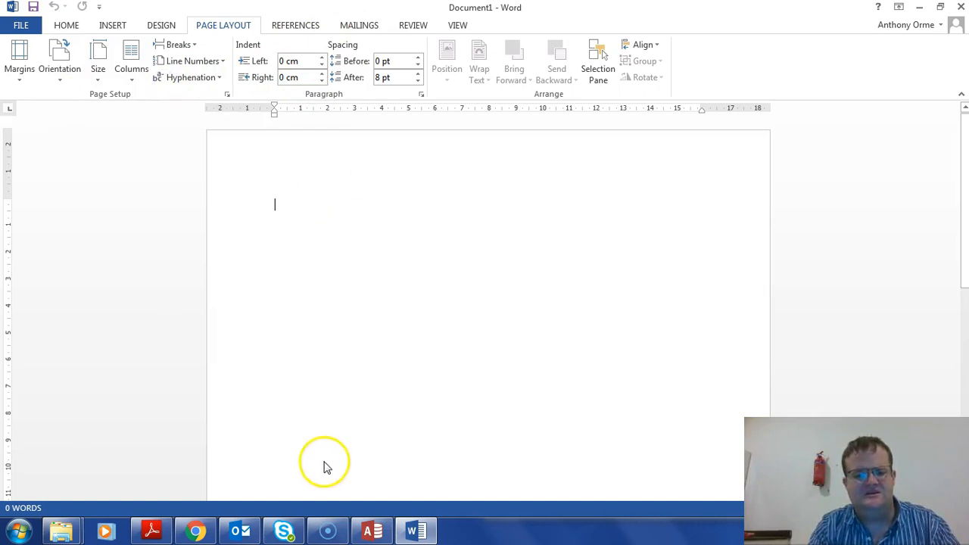
click(151, 532)
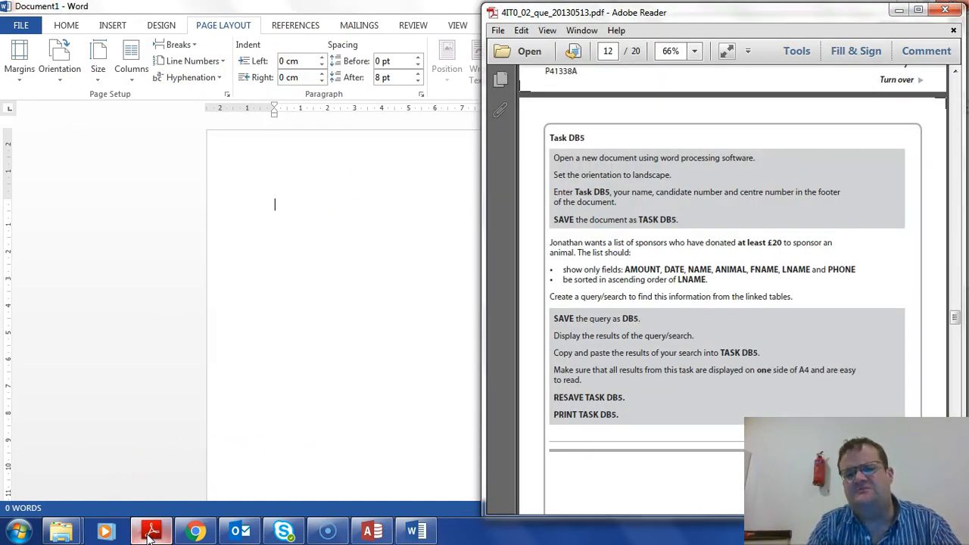
click(149, 537)
click(330, 191)
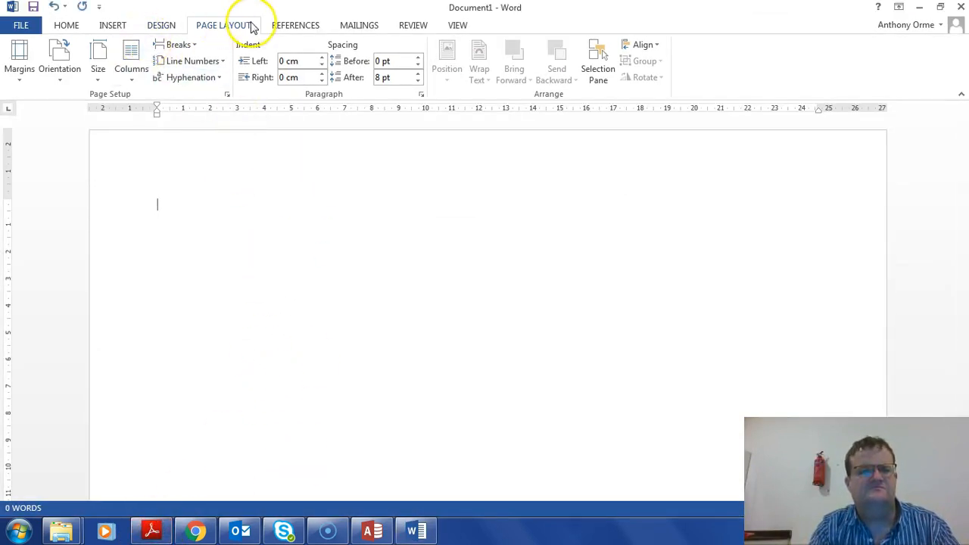
- Add a blank three-column footer starting with 'Task' on the left, deleting the other placeholders
click(113, 26)
click(594, 60)
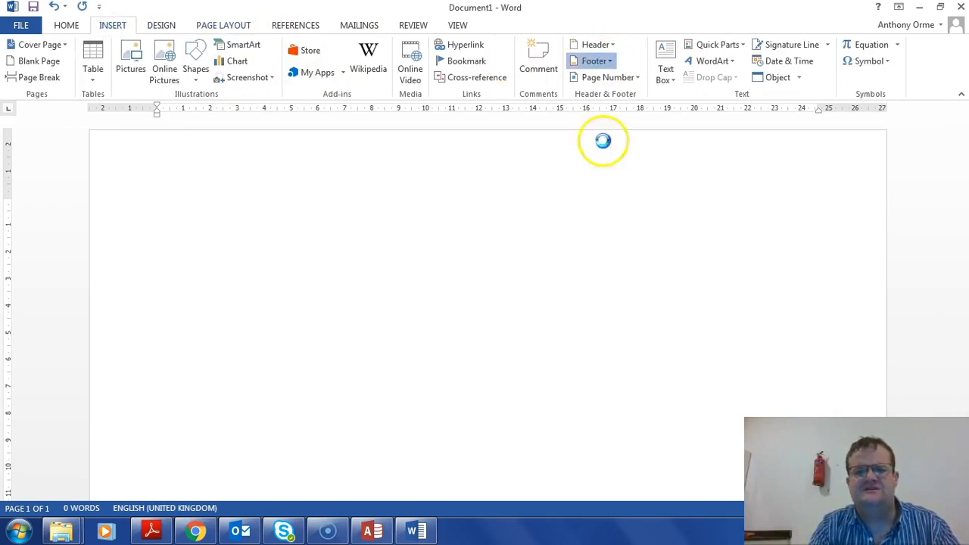
click(612, 218)
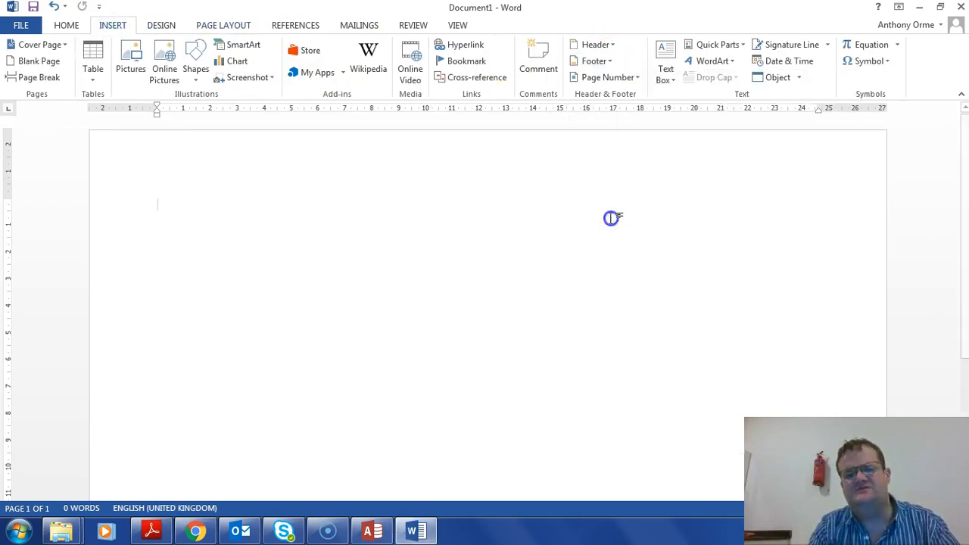
click(198, 450)
text(Task DB5)
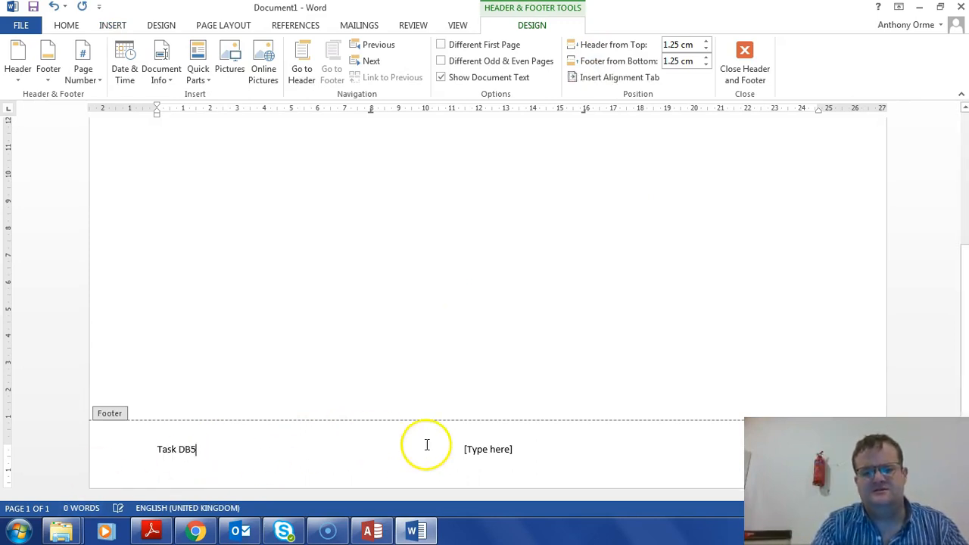
click(482, 449)
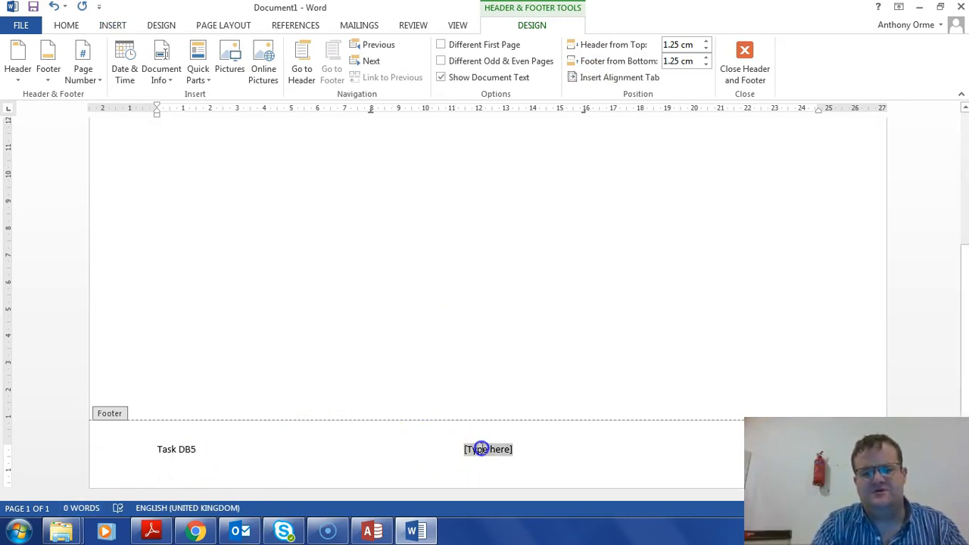
key(Delete)
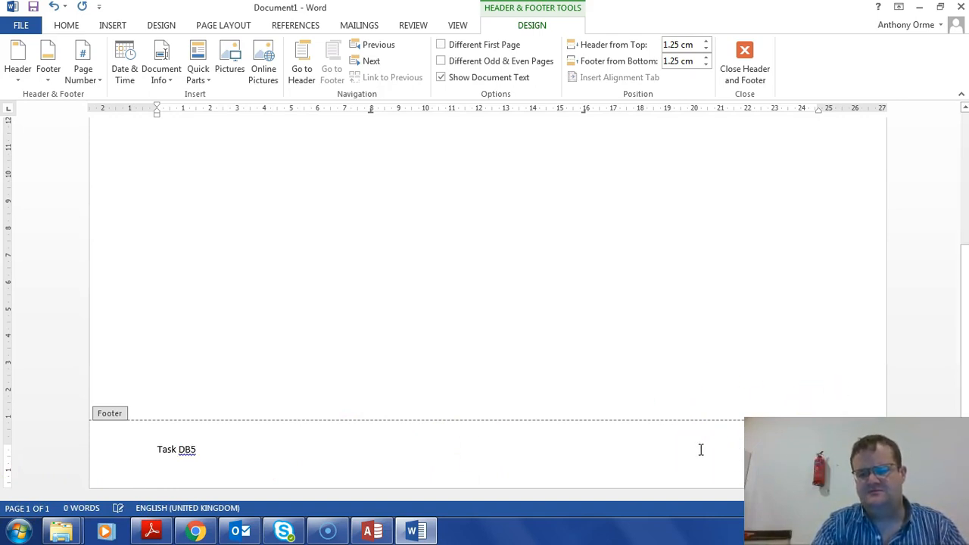
key(Delete)
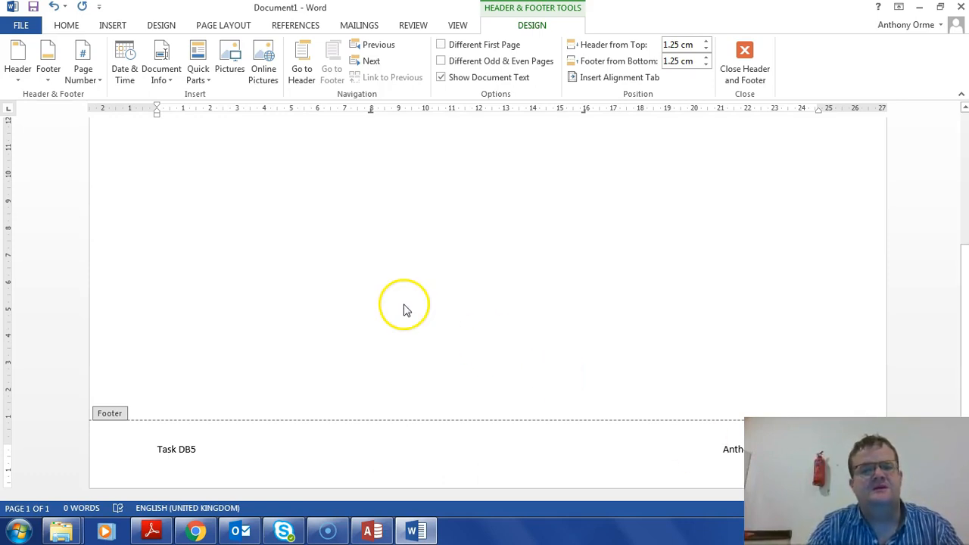
double_click(270, 134)
- Save the document as Task DB5 in the Desktop Resources folder
click(23, 25)
click(43, 165)
click(368, 349)
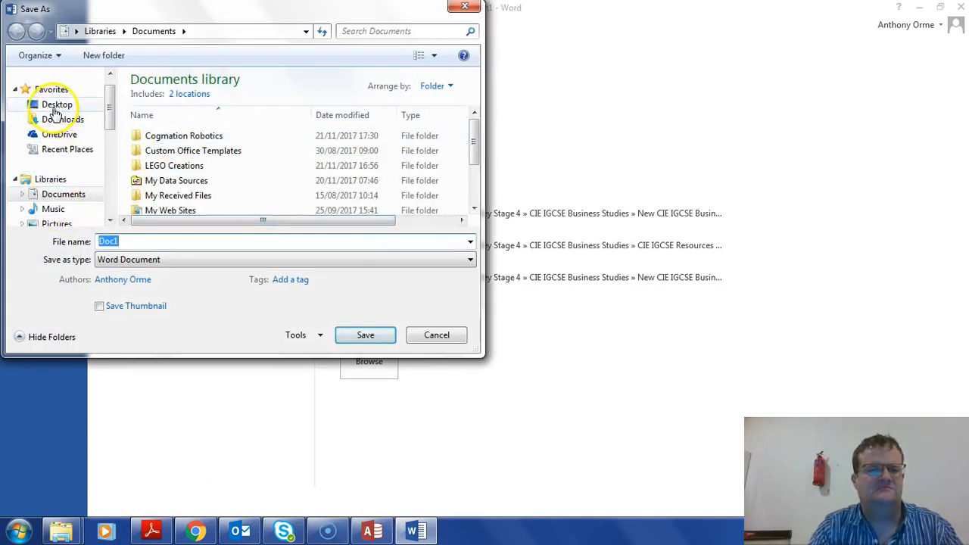
click(56, 105)
double_click(162, 151)
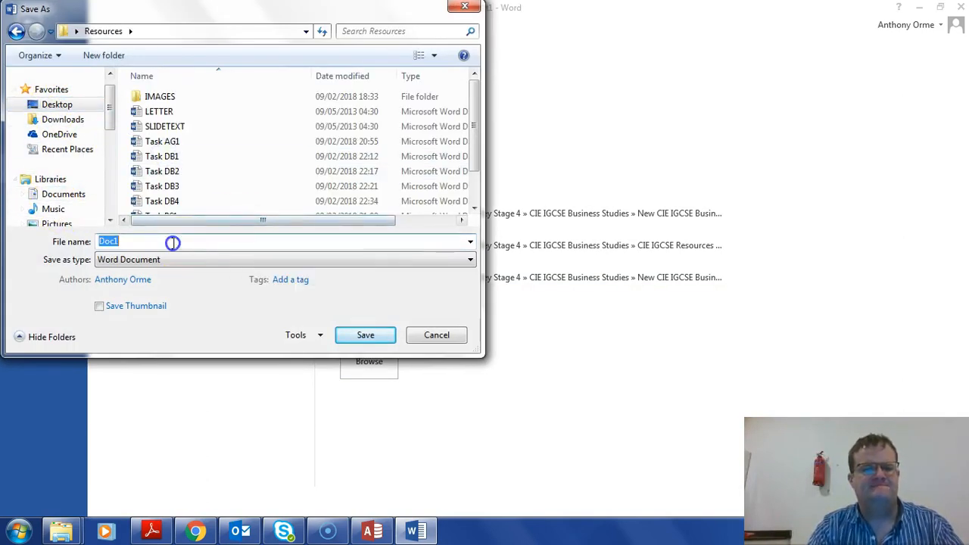
text(Task DB5)
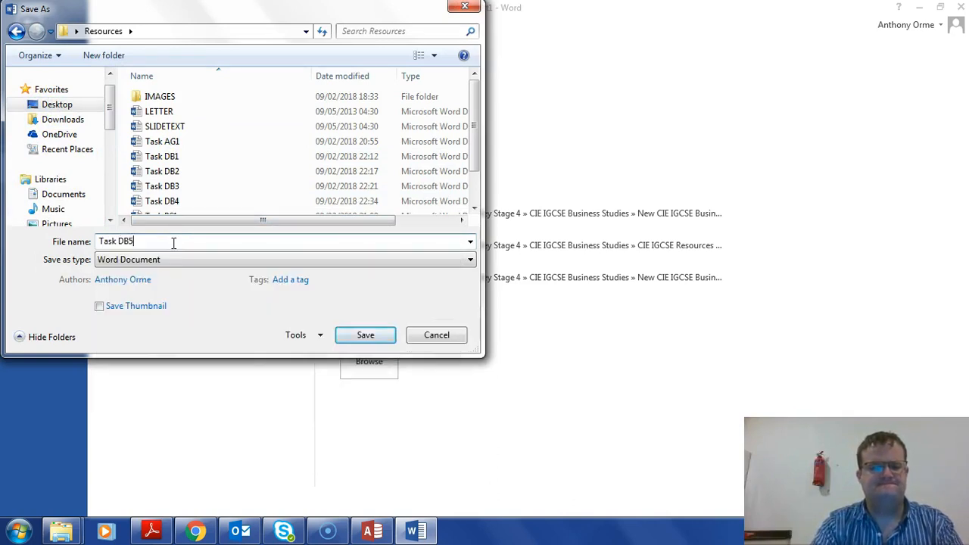
key(Return)
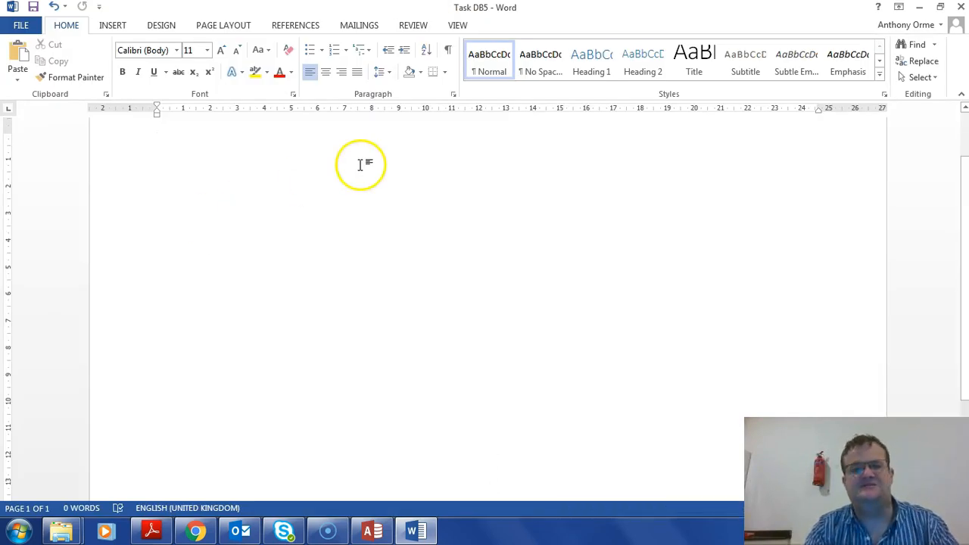
- Read the Task DB5 instructions in the exam PDF, then return to Access
click(152, 530)
drag(602, 248, 609, 189)
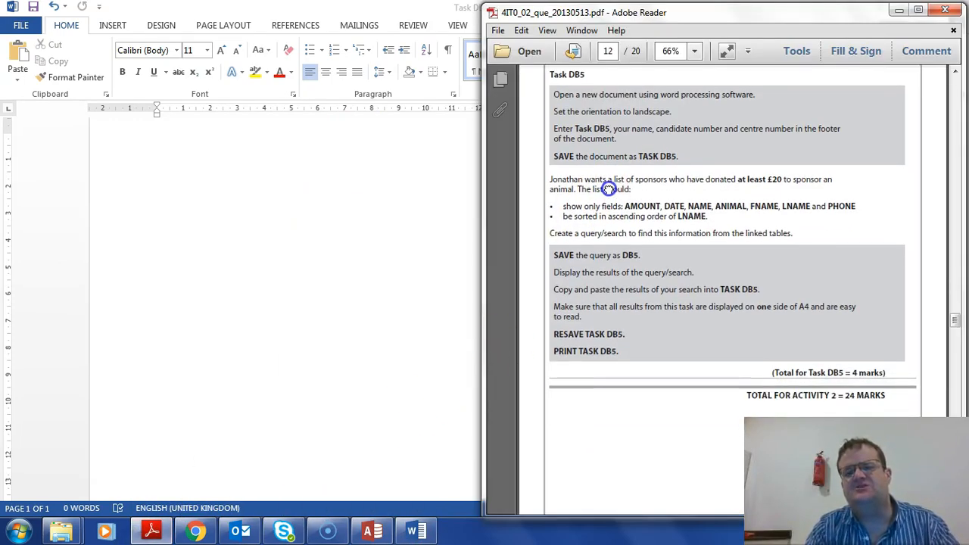
drag(615, 290, 623, 395)
drag(632, 272, 643, 382)
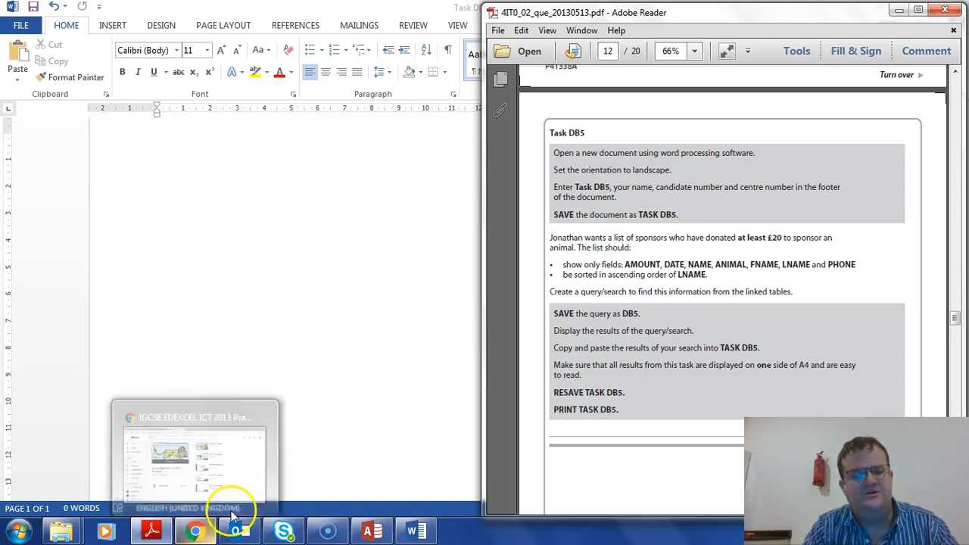
click(370, 530)
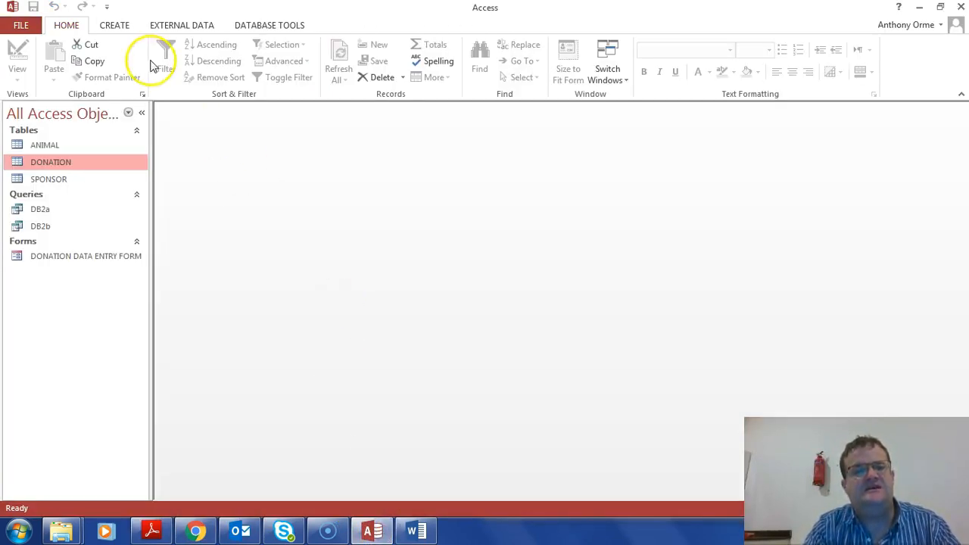
- Create a query design with the ANIMAL, DONATION and SPONSOR tables, lengthening the ANIMAL and DONATION field lists
click(114, 27)
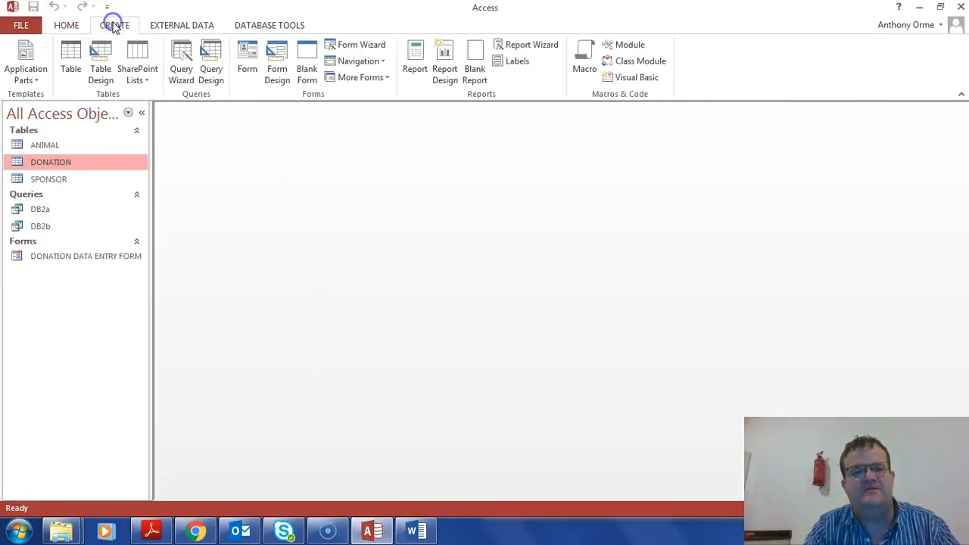
click(213, 61)
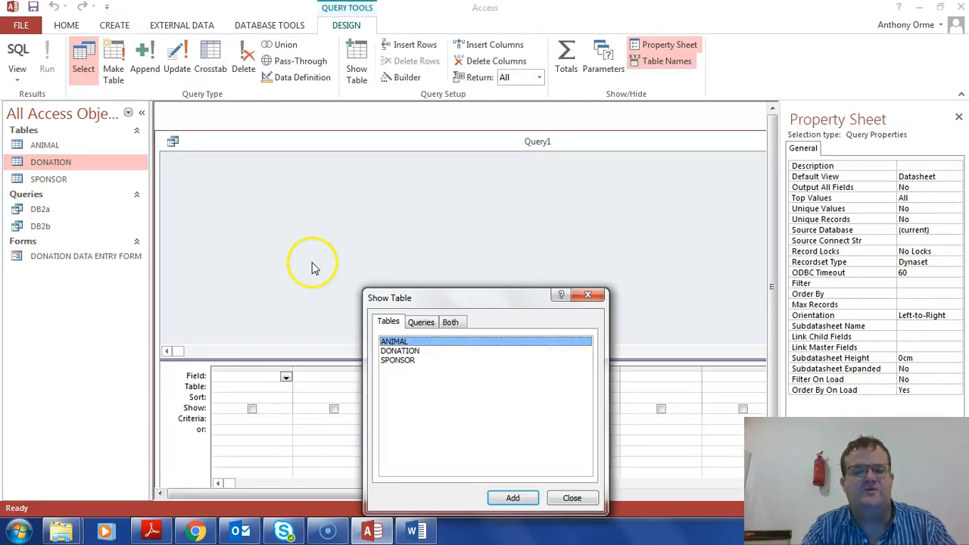
drag(429, 298, 323, 124)
drag(312, 232, 278, 145)
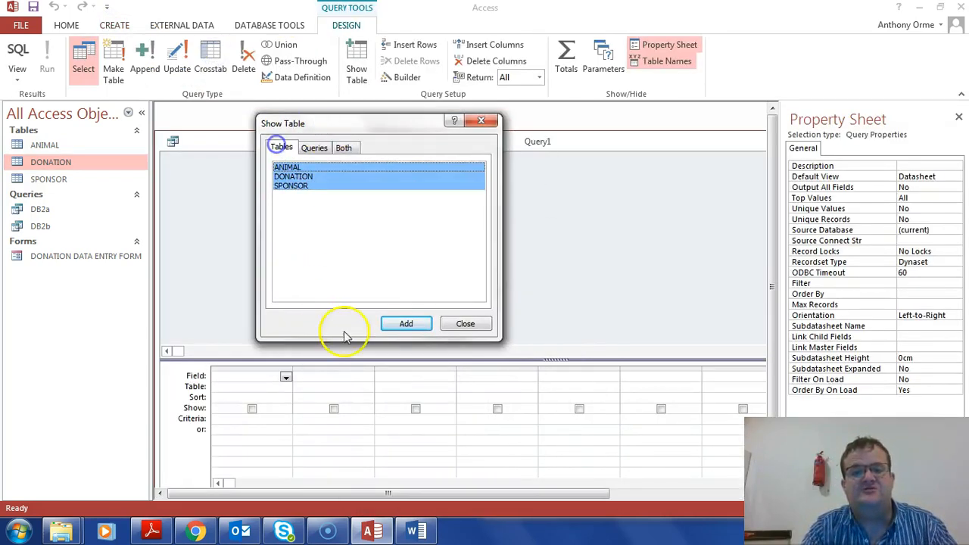
click(407, 324)
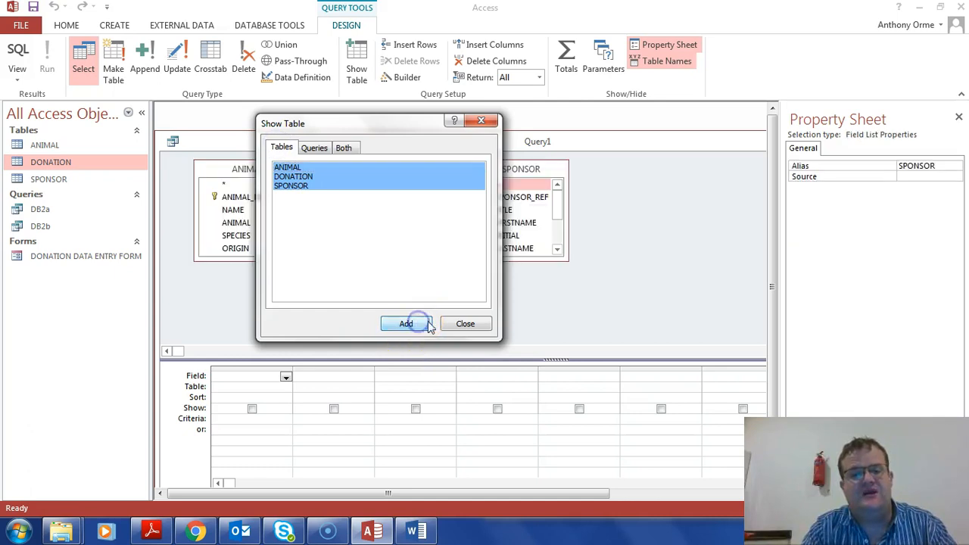
click(468, 325)
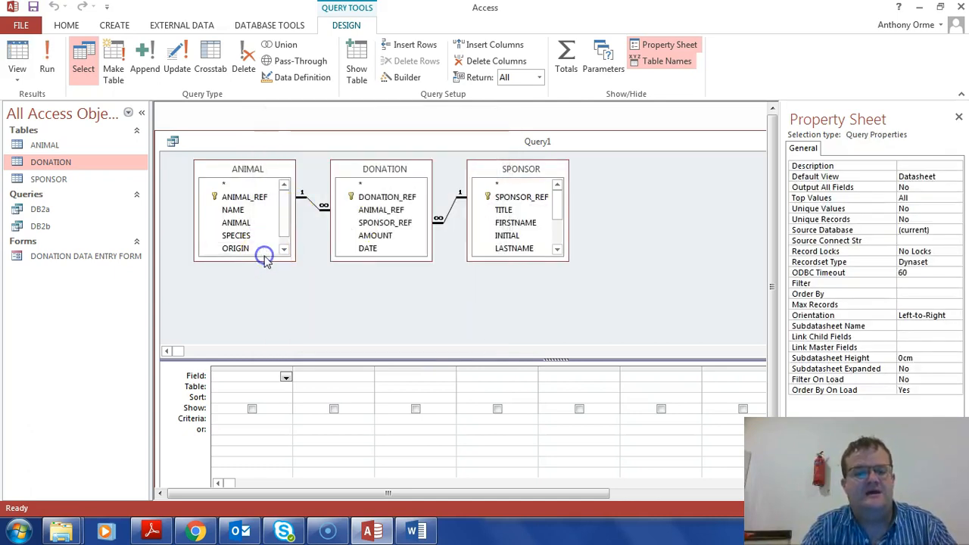
drag(265, 259, 271, 323)
click(387, 259)
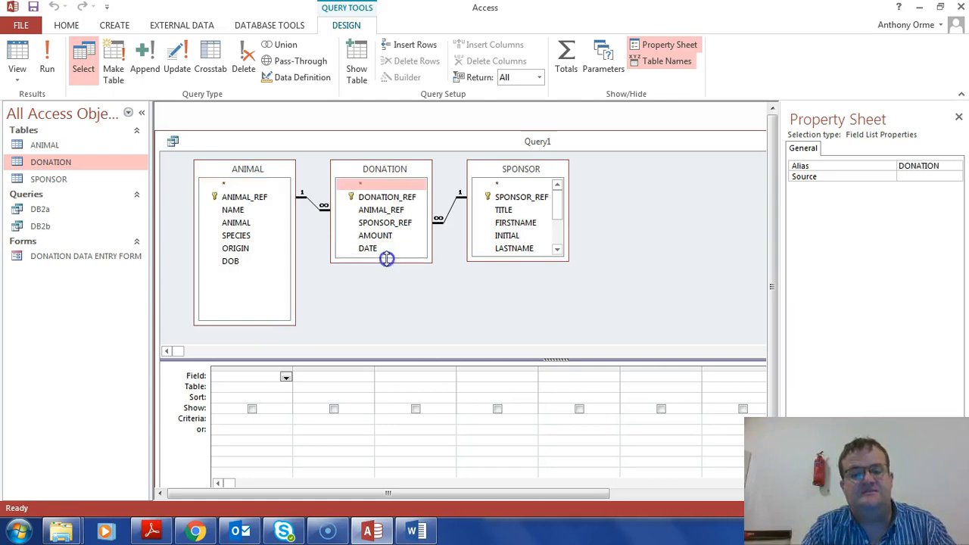
drag(387, 259, 424, 331)
- Stretch the SPONSOR list and add AMOUNT, DATE and NAME to the query grid
drag(525, 259, 524, 325)
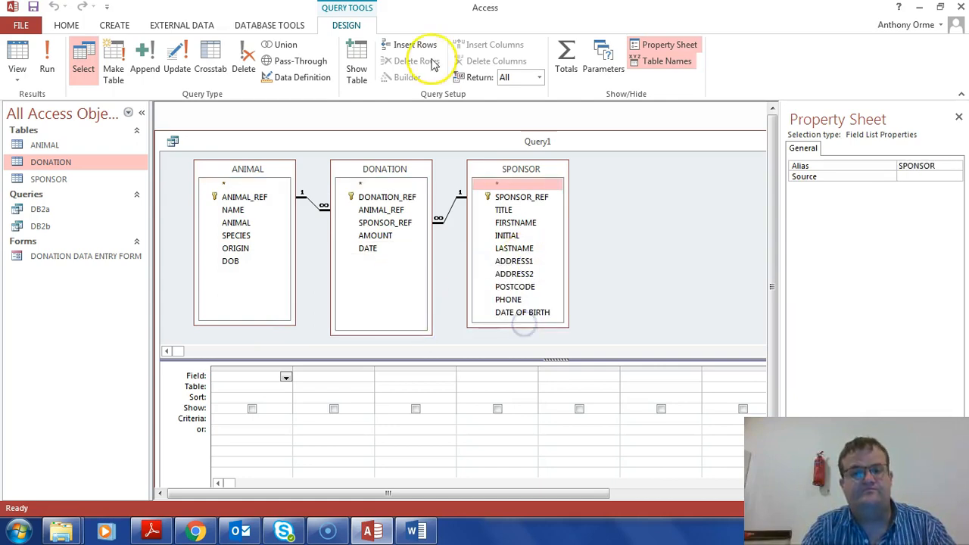
click(152, 532)
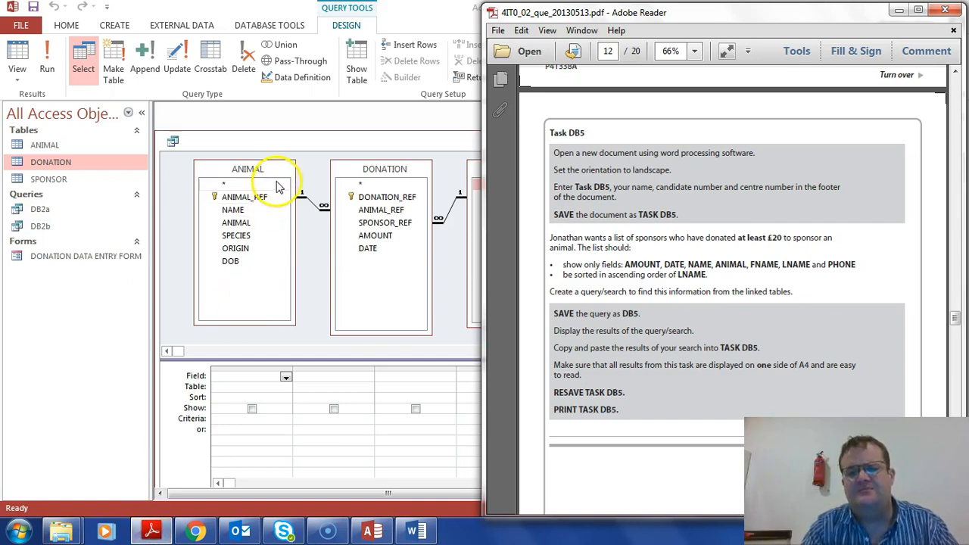
click(244, 278)
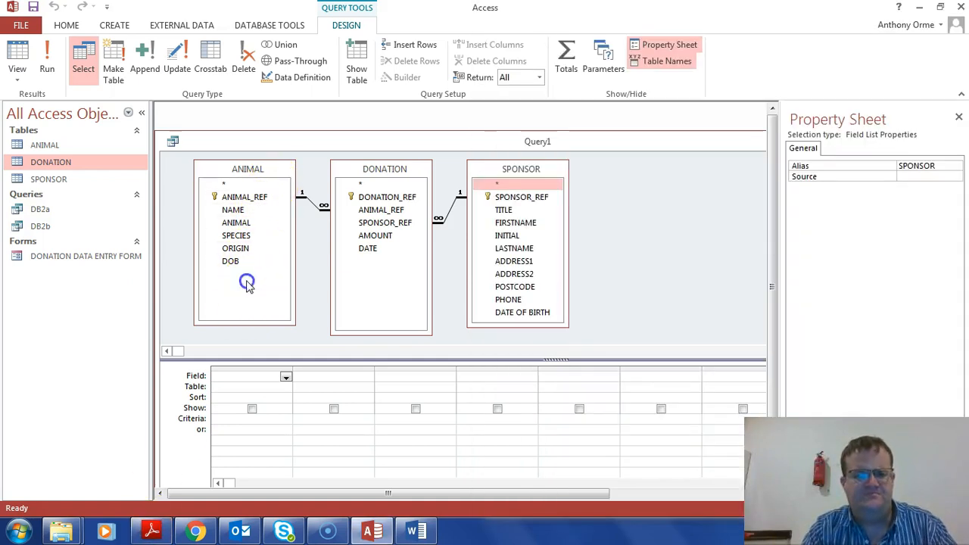
click(371, 237)
double_click(371, 237)
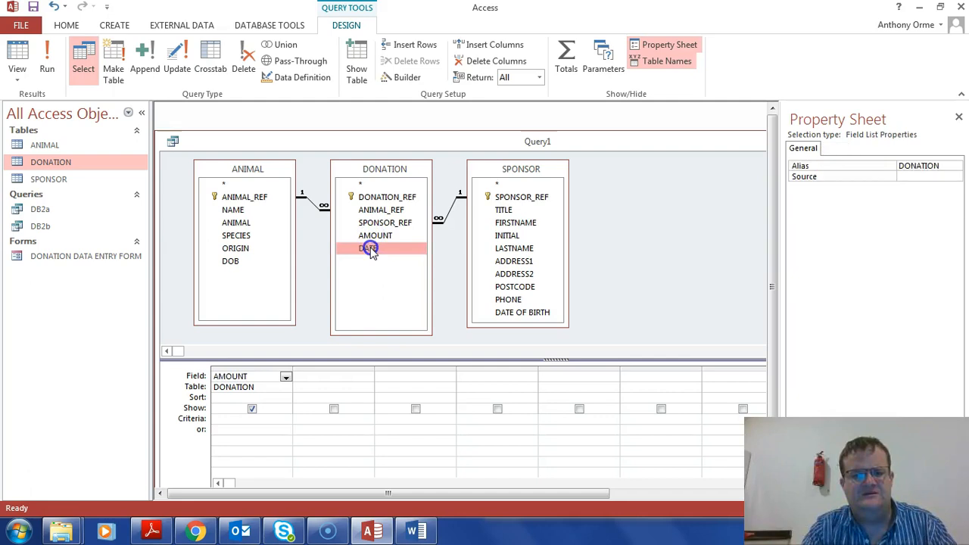
double_click(367, 249)
double_click(232, 209)
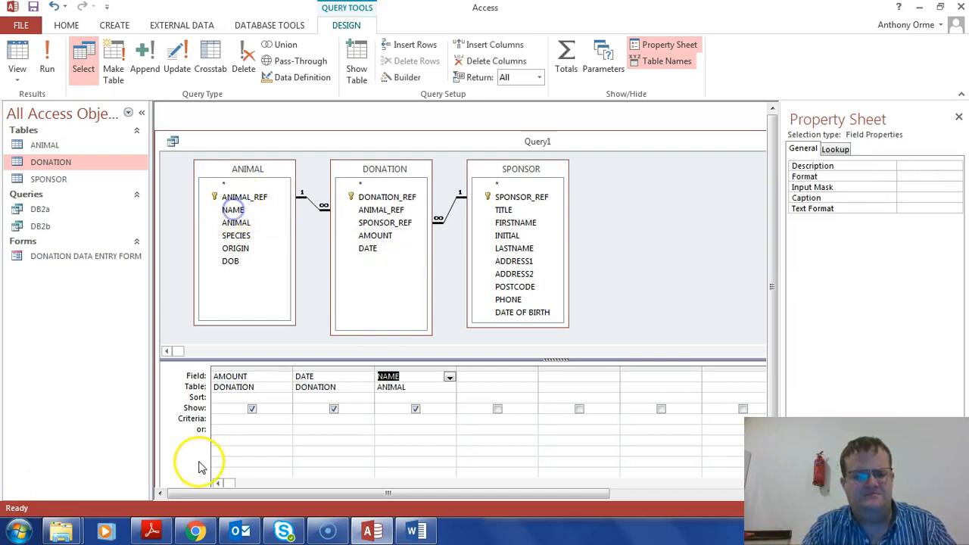
- Add ANIMAL, FIRSTNAME, LASTNAME and PHONE to the grid, checking the required sort order
click(152, 532)
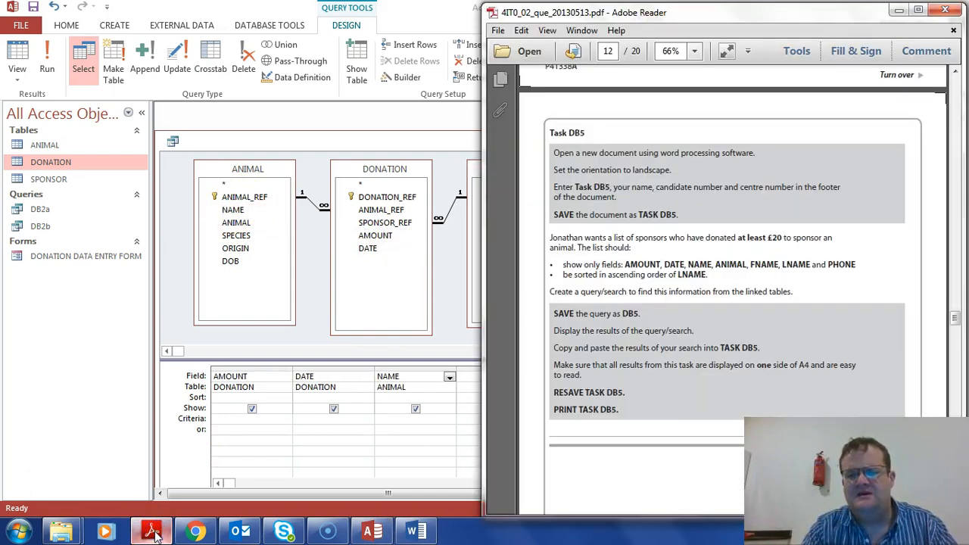
click(152, 532)
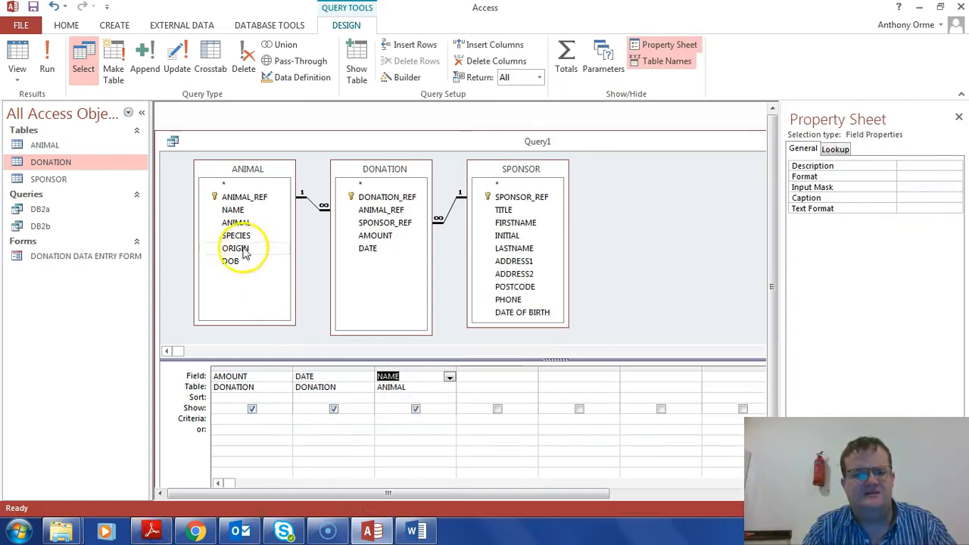
double_click(236, 223)
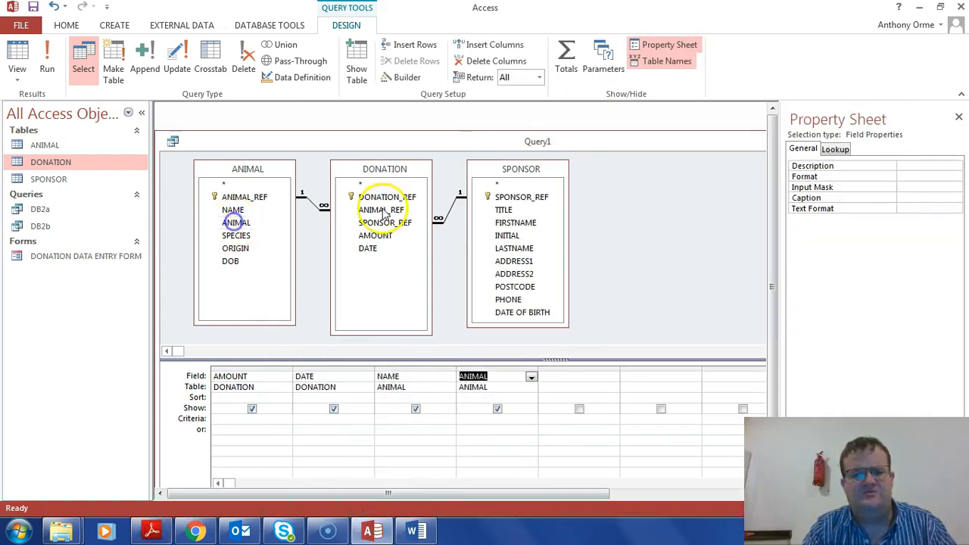
double_click(502, 222)
double_click(507, 249)
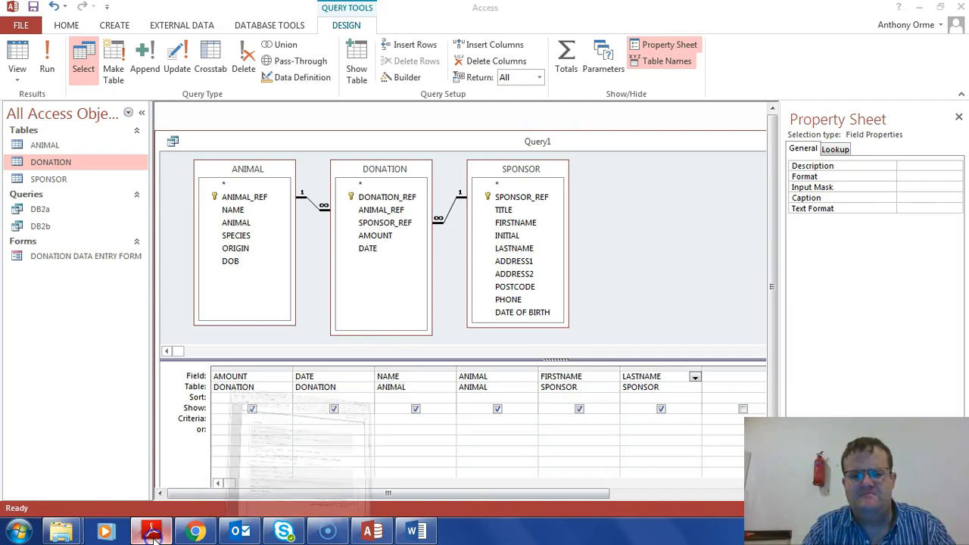
click(152, 532)
click(152, 533)
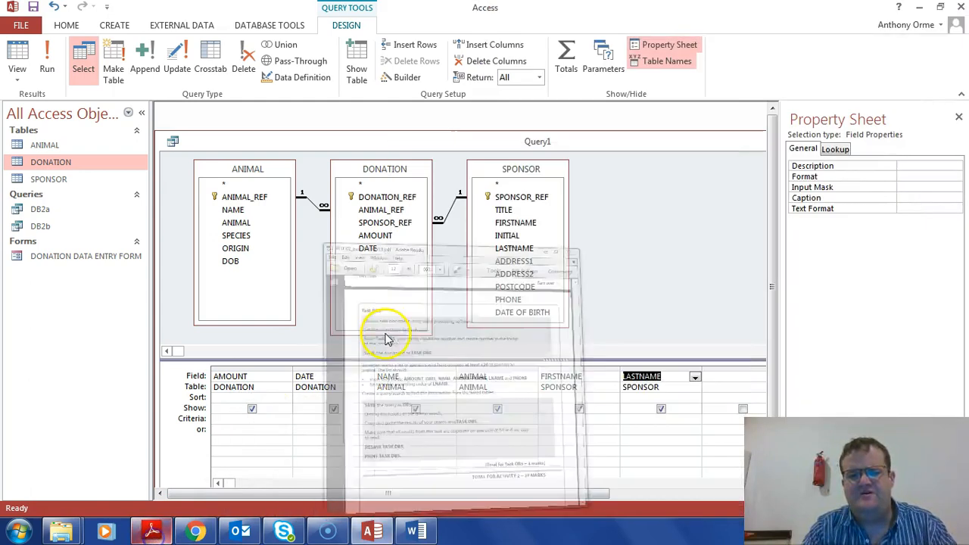
double_click(509, 300)
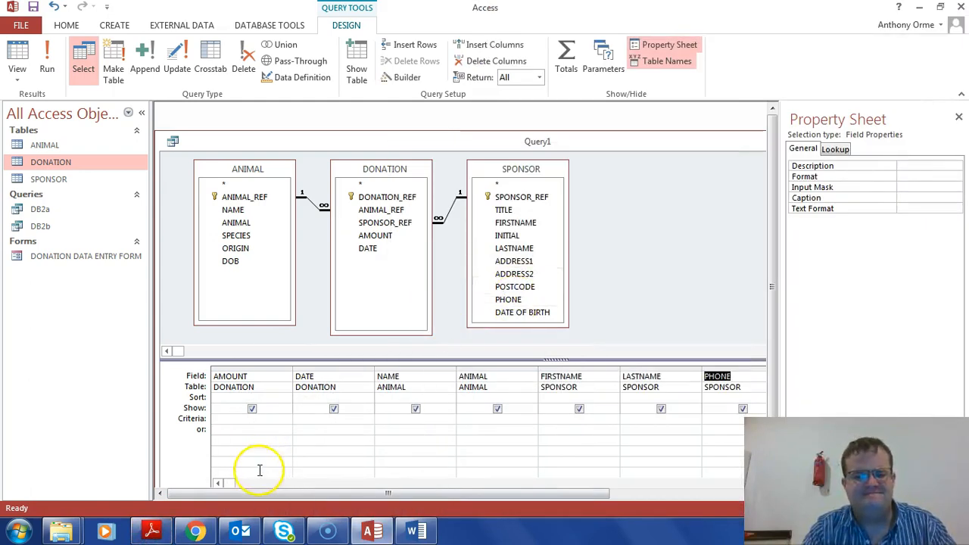
click(151, 532)
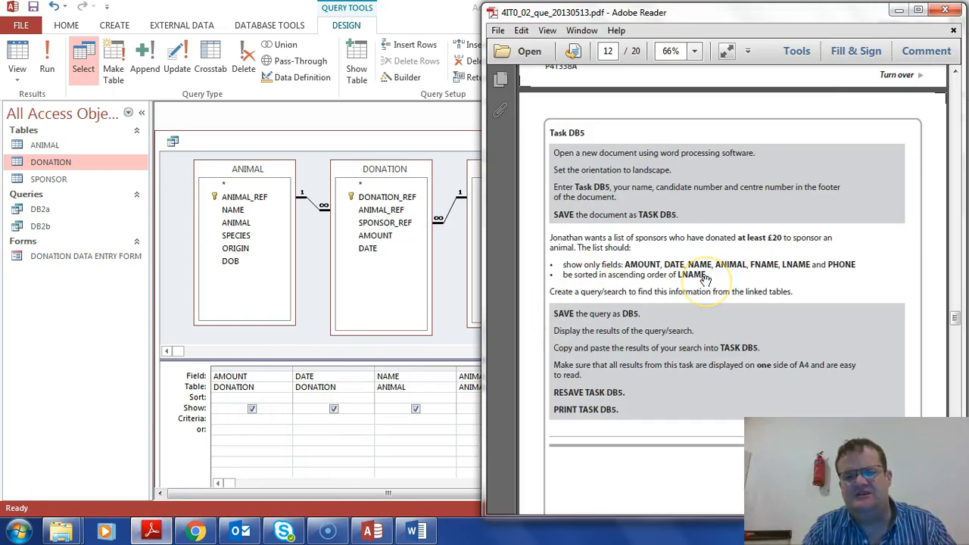
click(411, 422)
click(643, 396)
- Sort LASTNAME ascending and run the query to view the results
click(695, 398)
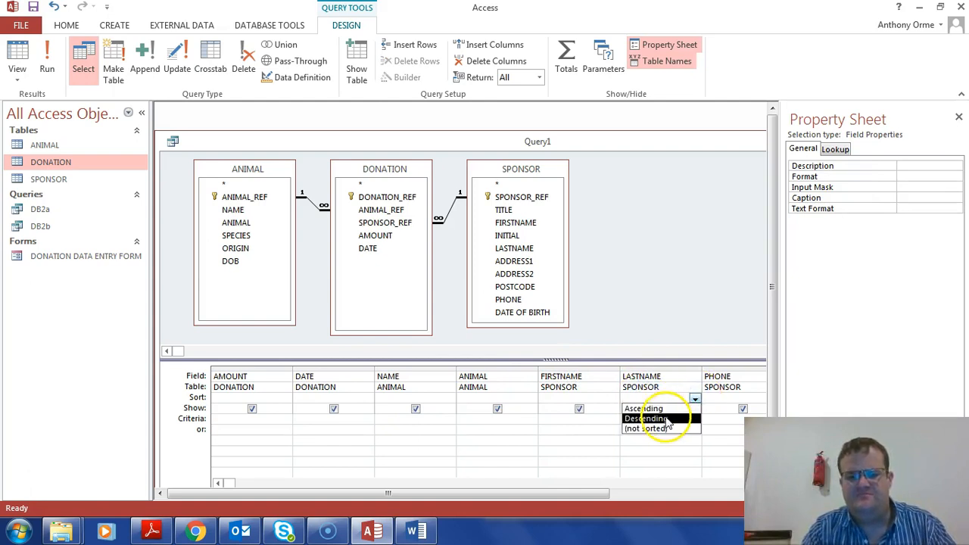
click(636, 405)
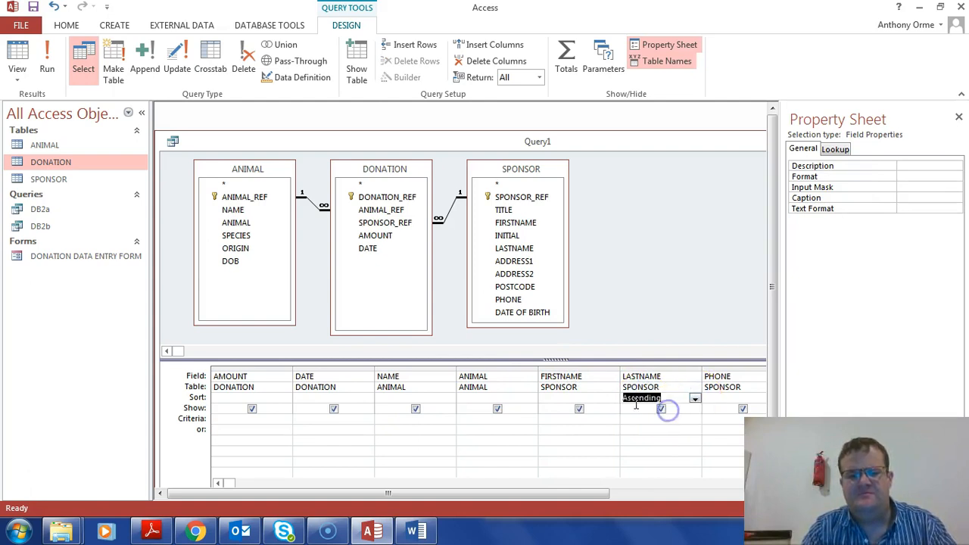
click(19, 55)
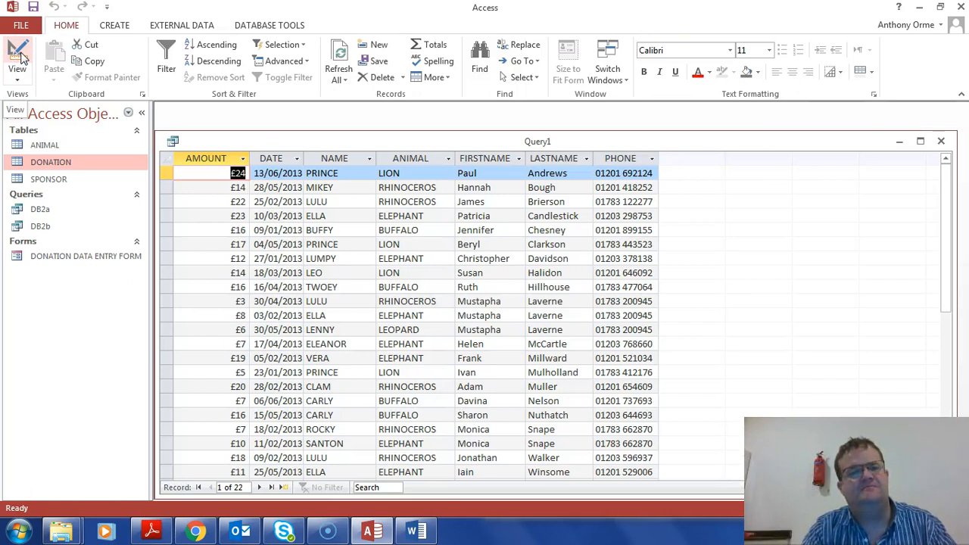
click(21, 58)
- Preview the results with AMOUNT hidden, then show AMOUNT again and bring up the instructions
click(250, 409)
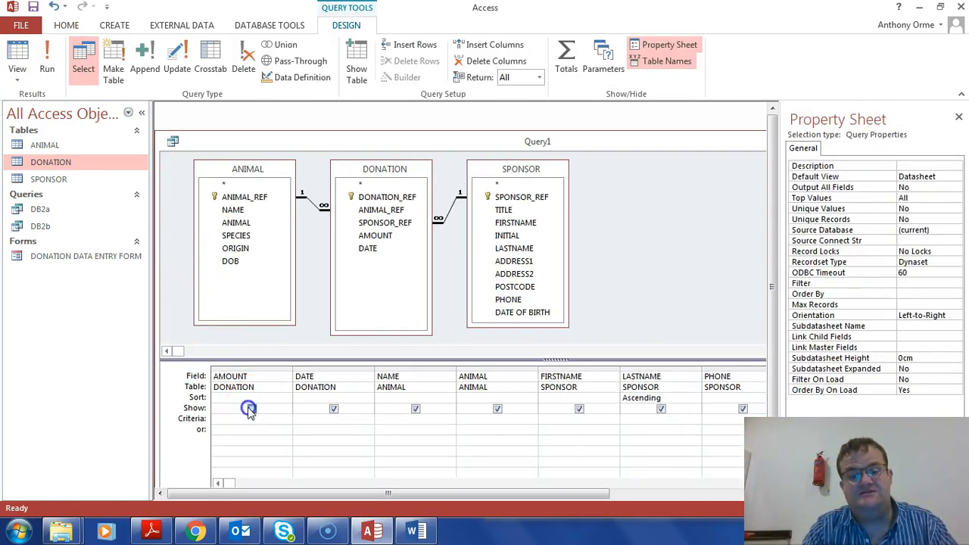
click(18, 54)
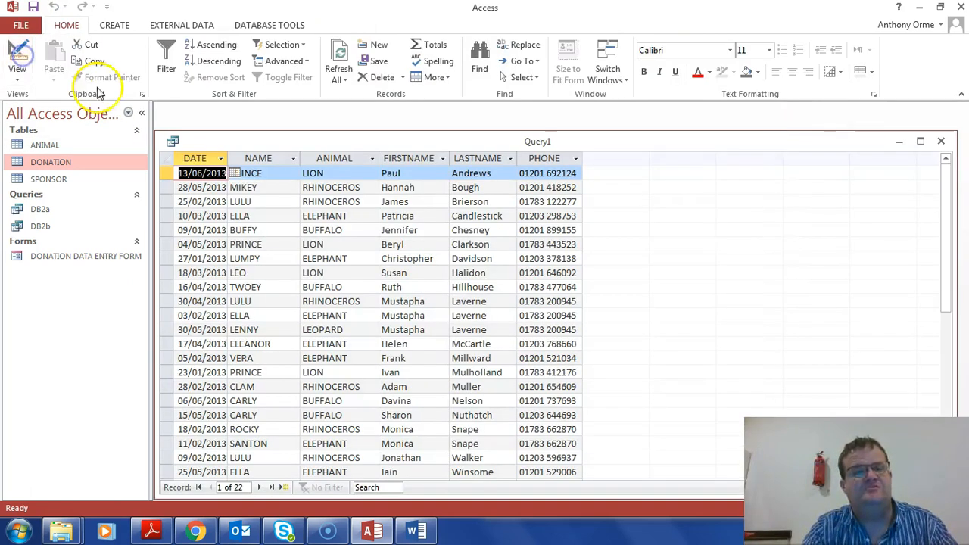
click(17, 57)
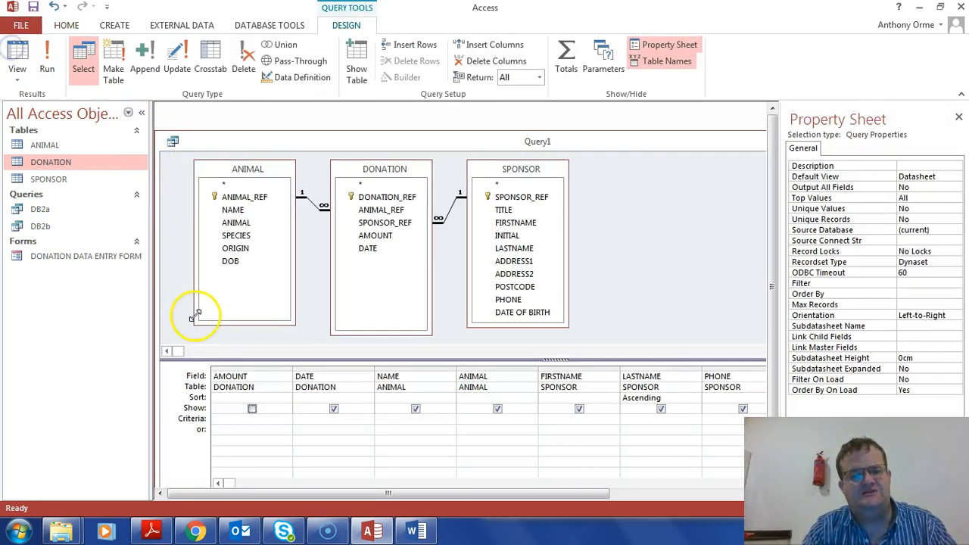
click(252, 409)
click(151, 531)
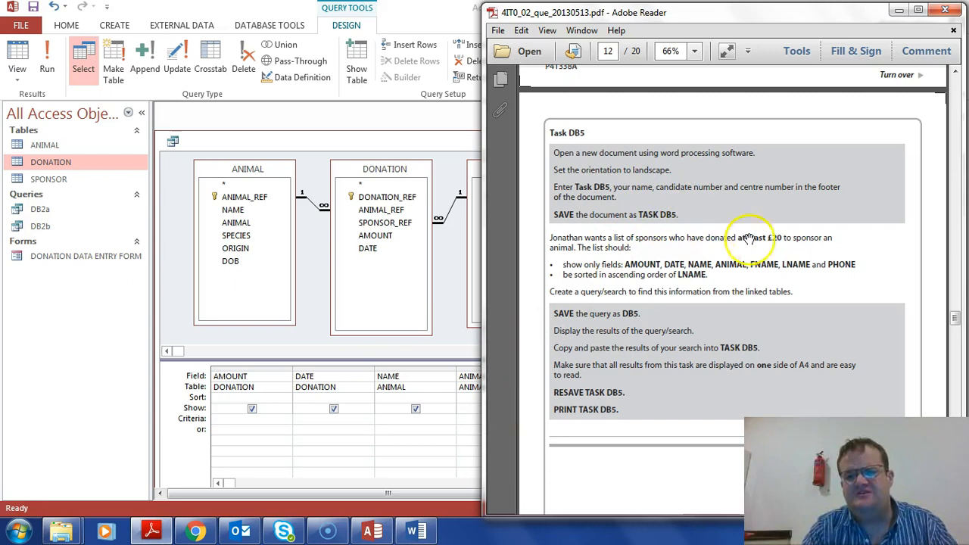
- Add a >20 criterion on AMOUNT, run the query, and autofit all result columns
click(226, 421)
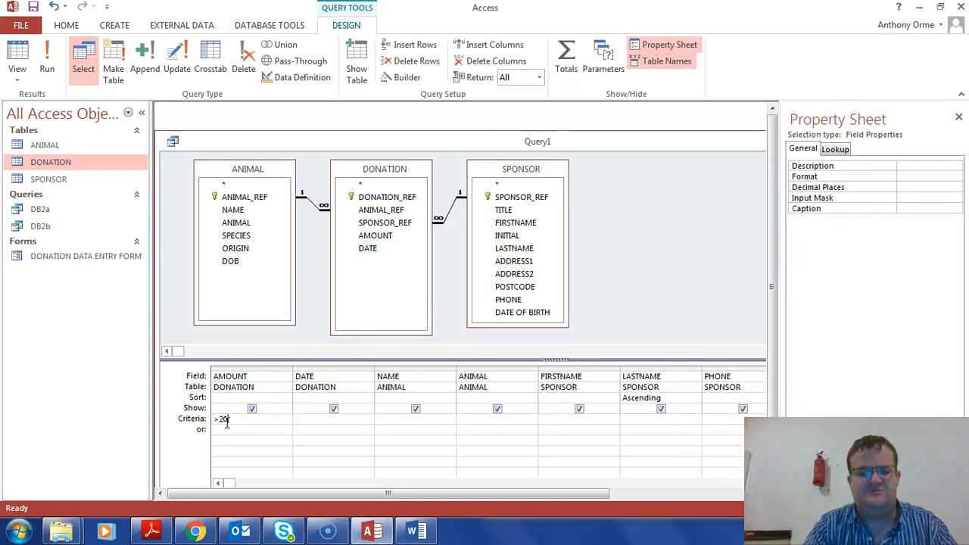
click(17, 61)
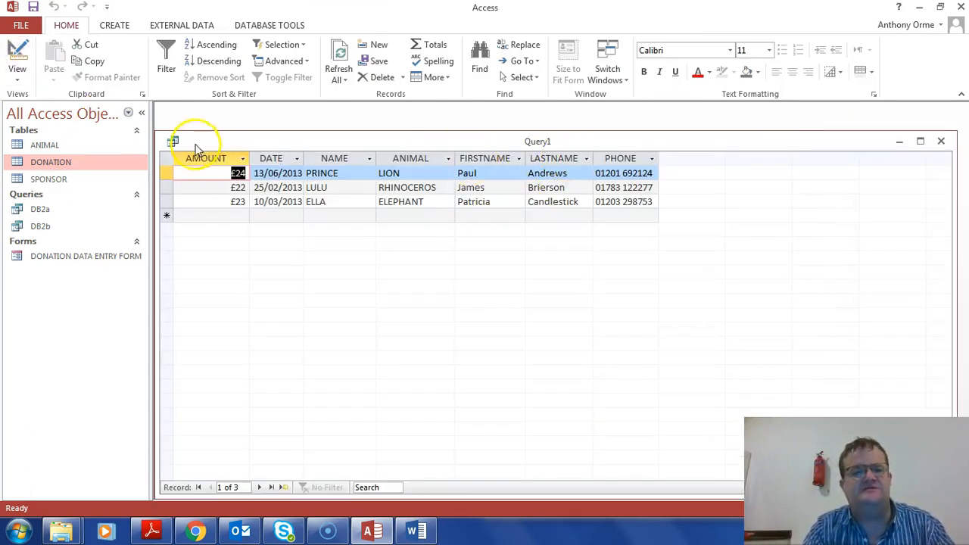
click(167, 160)
double_click(250, 158)
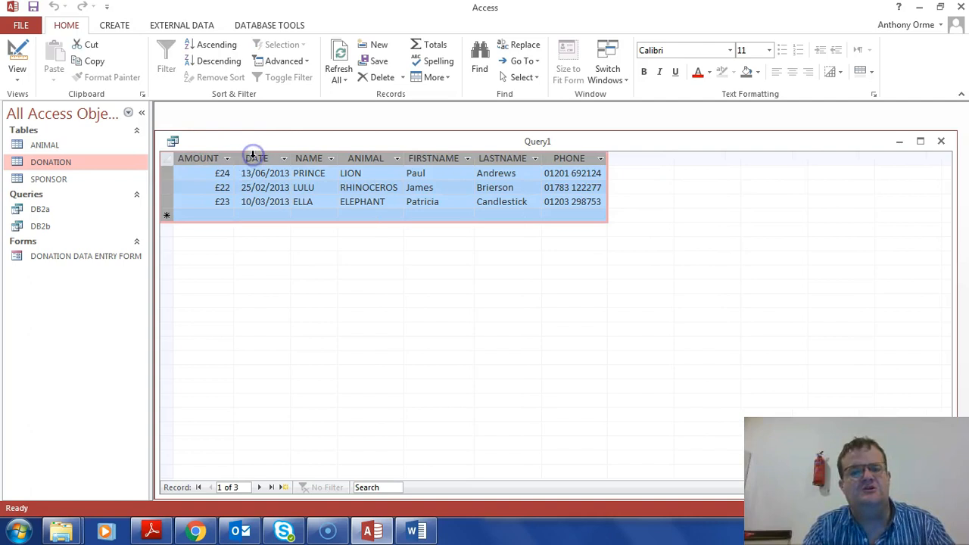
click(150, 532)
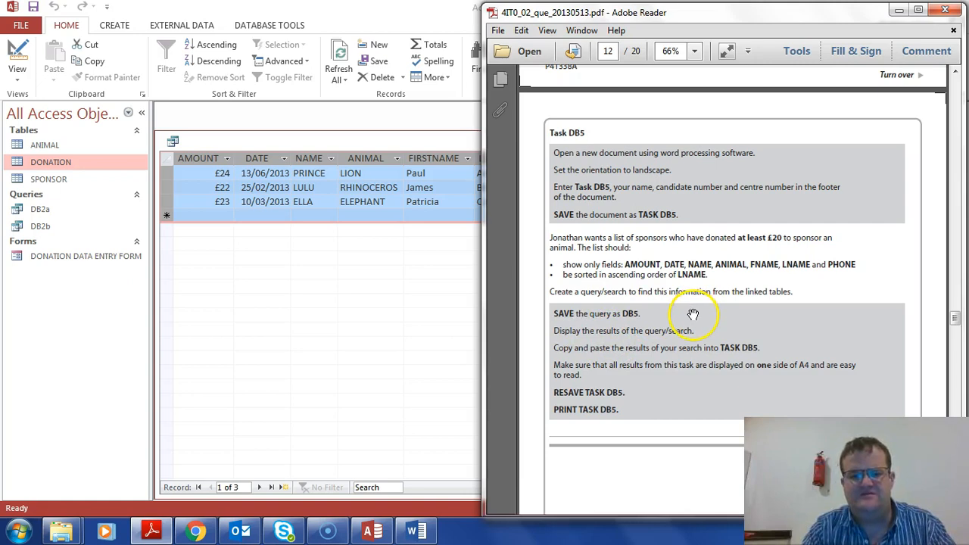
- Save the query under the name DB5
click(387, 144)
right_click(385, 141)
click(407, 151)
text(DB5)
key(Return)
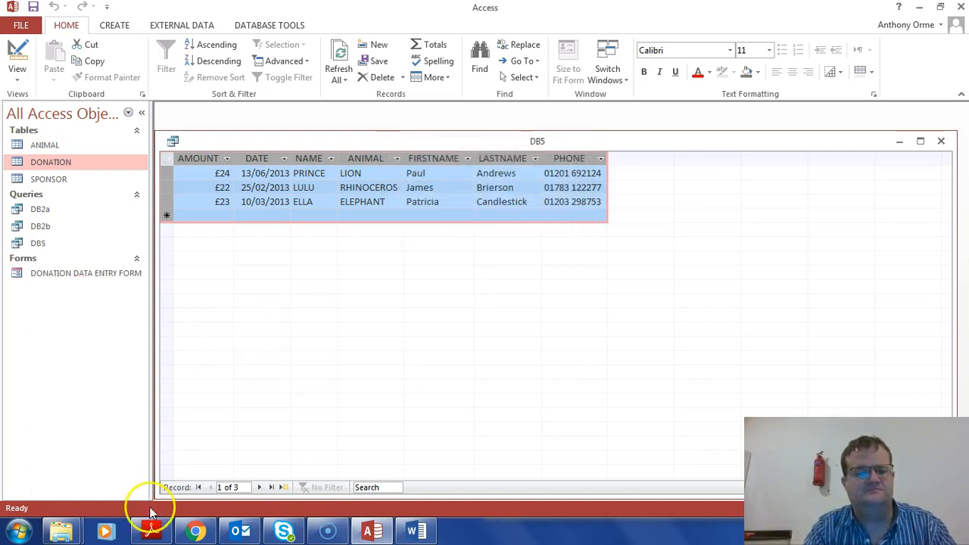
- Recheck the instructions, toggle DB5's view, and select all three result records
click(151, 532)
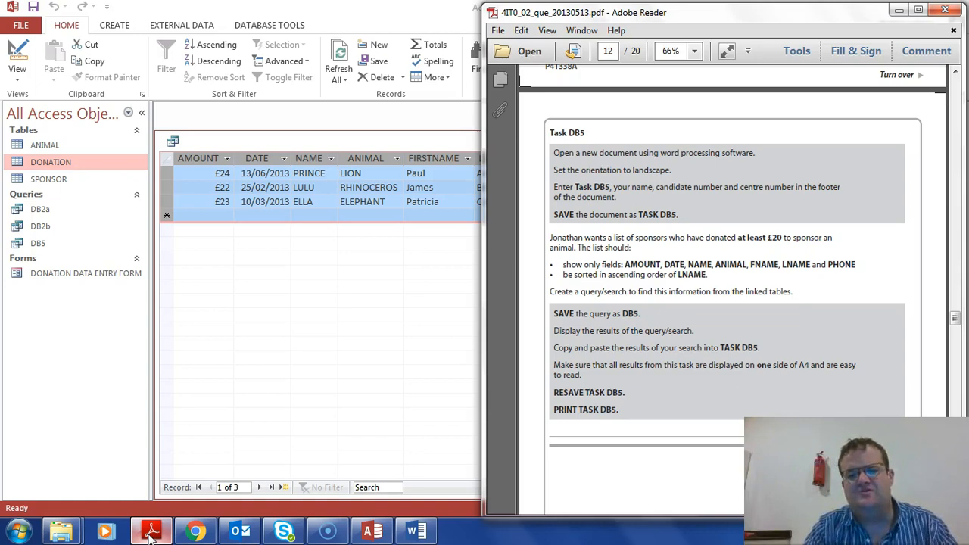
click(221, 301)
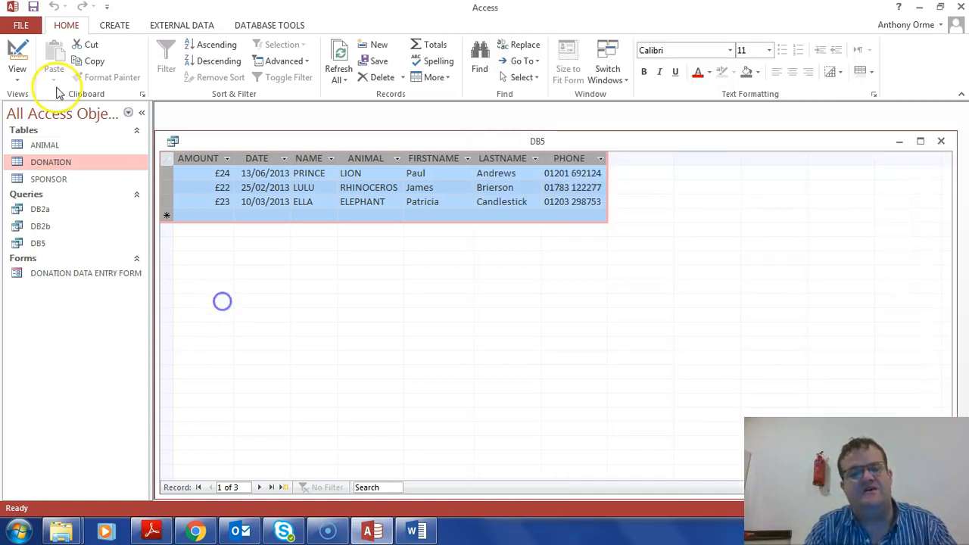
click(17, 52)
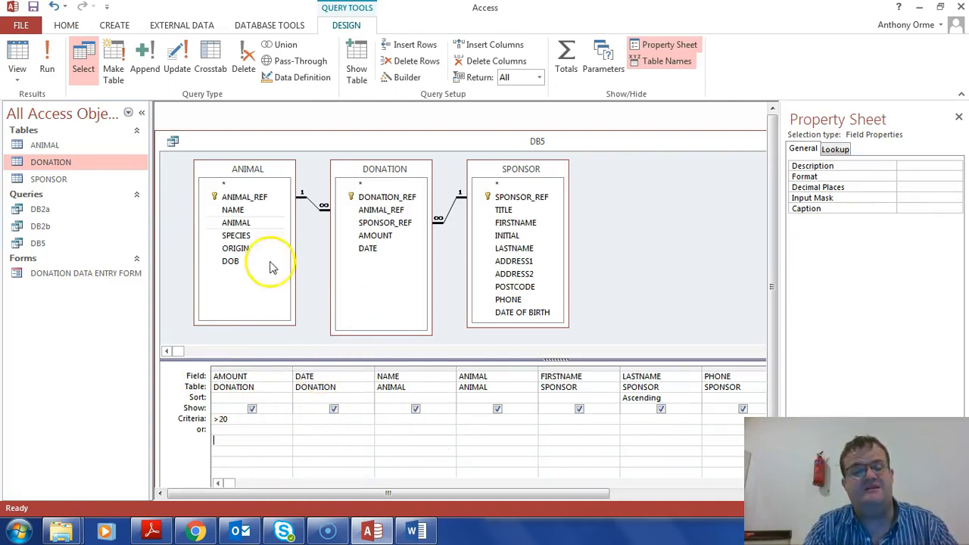
click(17, 52)
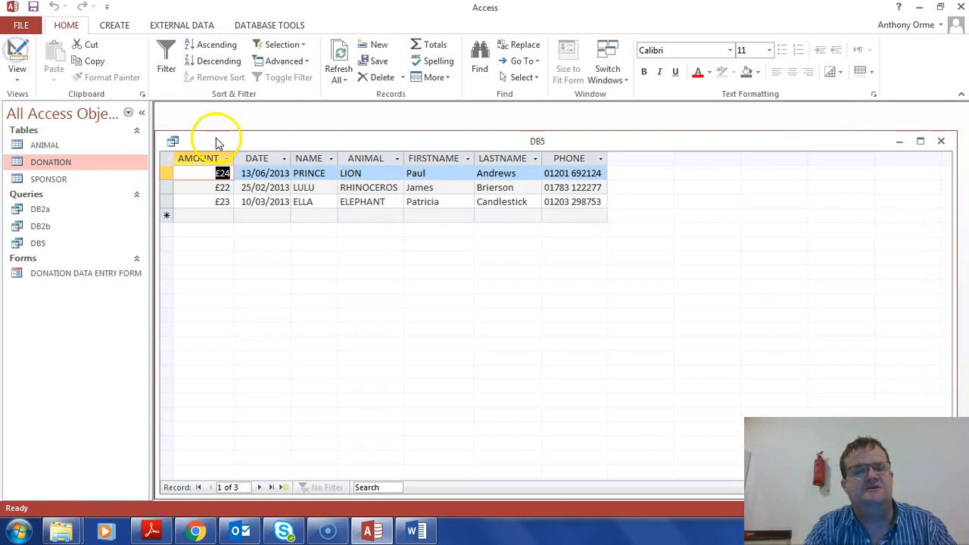
click(167, 158)
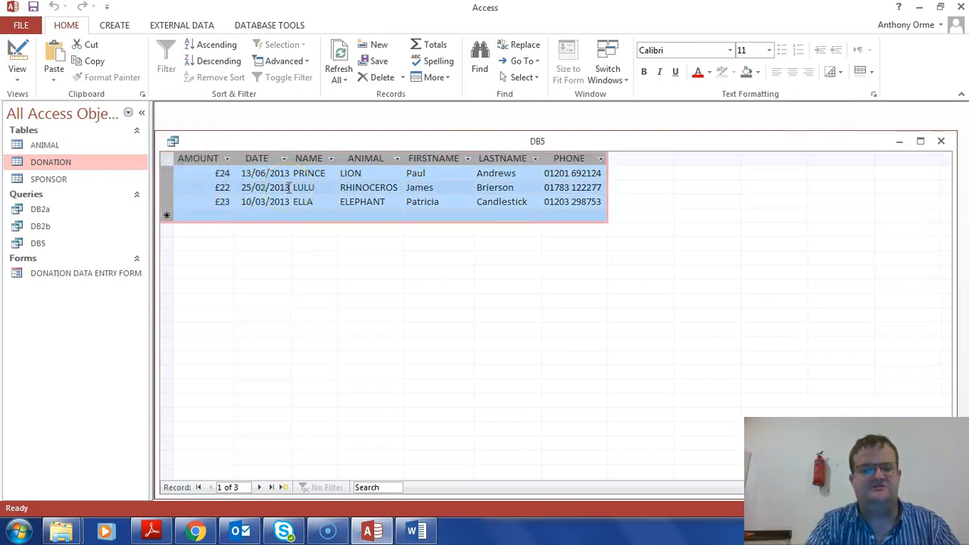
- Paste the three-record DB5 results table into the Task DB5 Word document
click(416, 532)
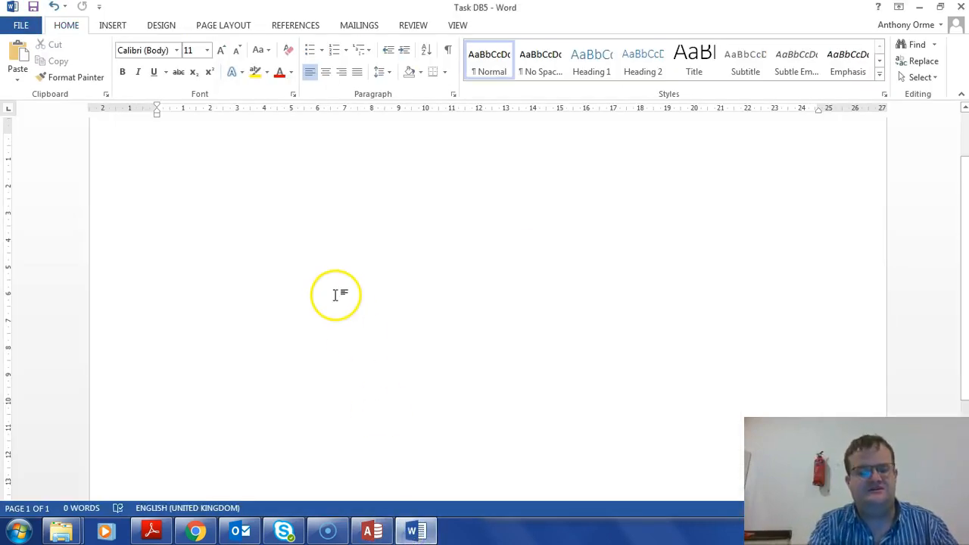
key(ctrl+v)
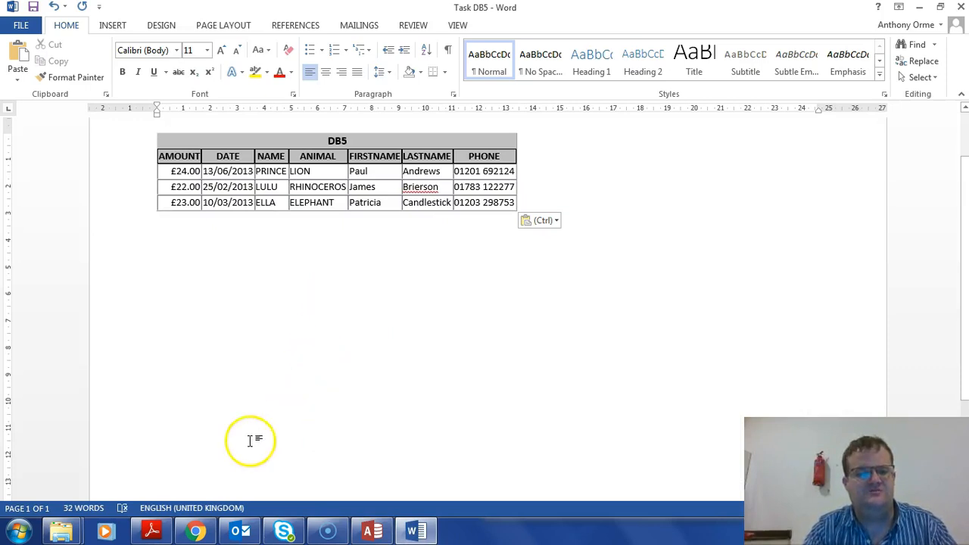
click(152, 532)
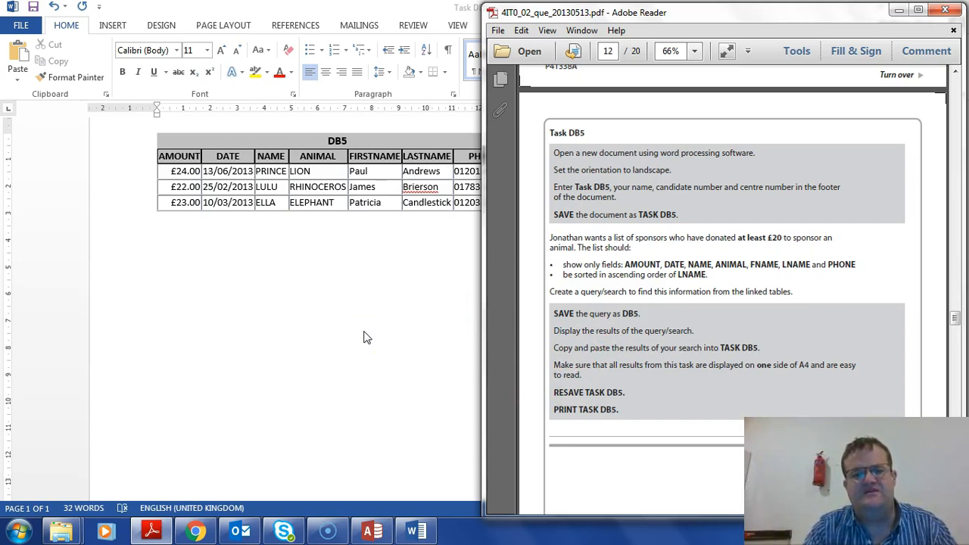
click(242, 264)
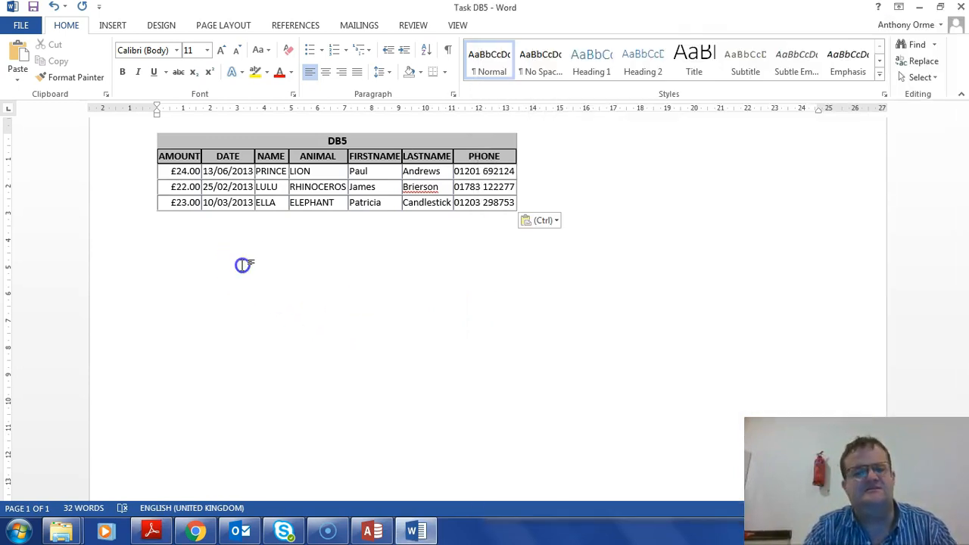
- Save the Task DB5 document and check its file details under File > Info
click(20, 25)
click(25, 144)
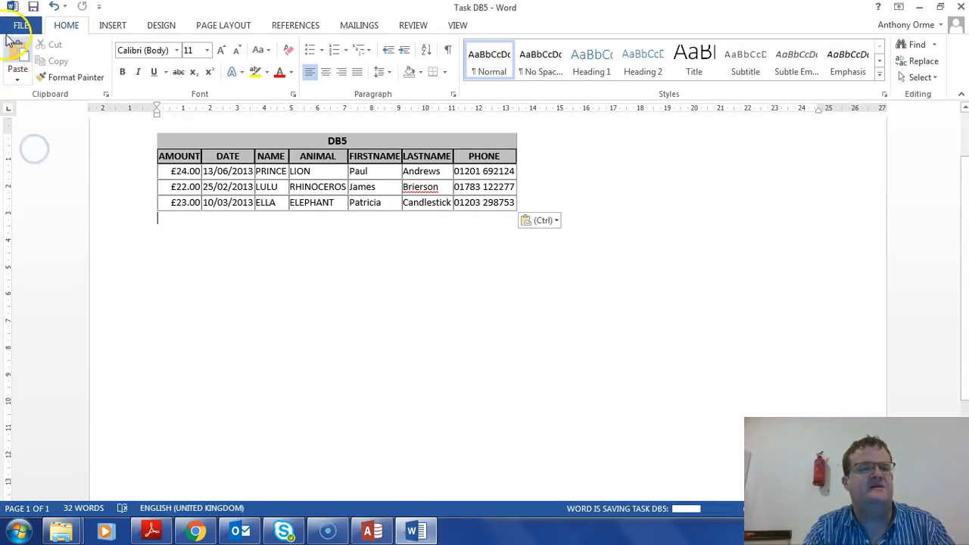
click(10, 28)
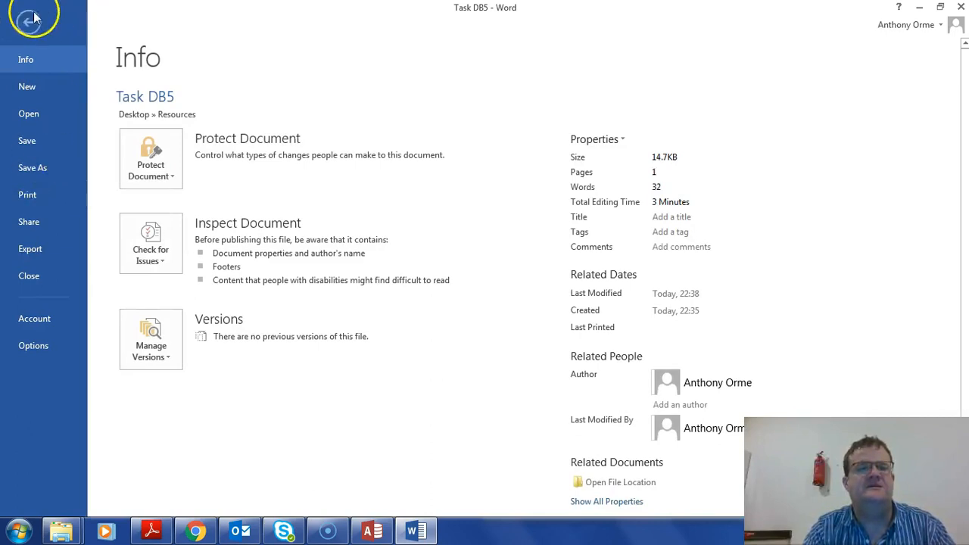
click(25, 22)
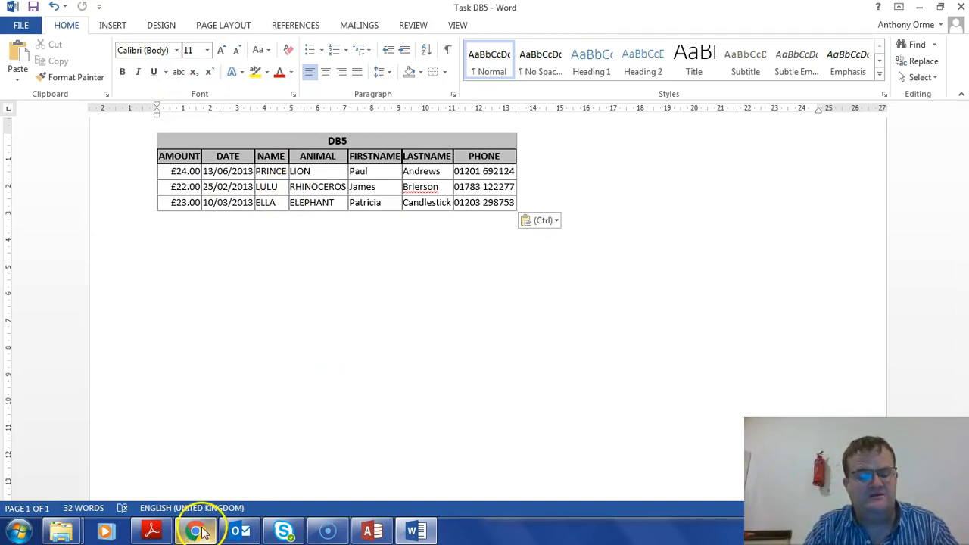
- Review the end of the Task DB5 instructions PDF, then return to Word
click(152, 531)
drag(666, 381, 668, 201)
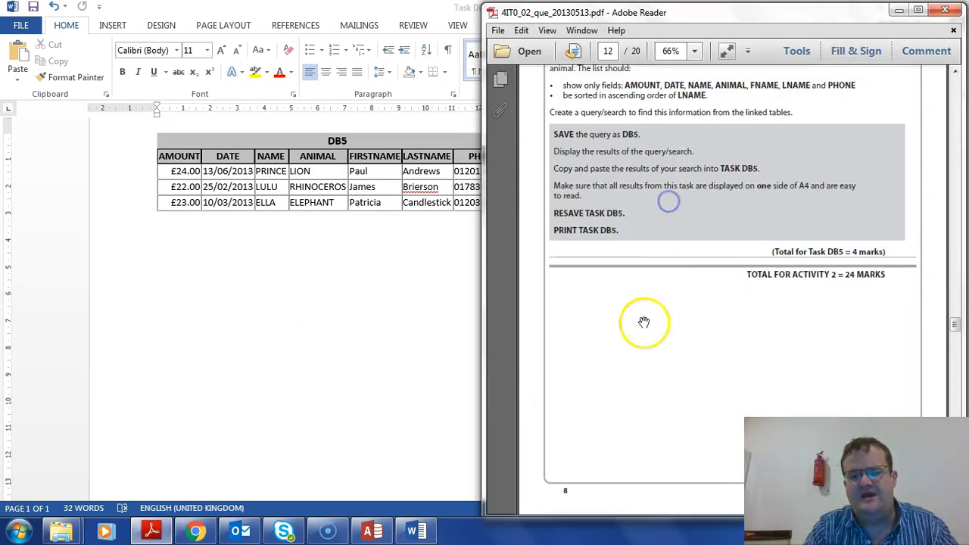
drag(644, 353, 650, 112)
click(427, 243)
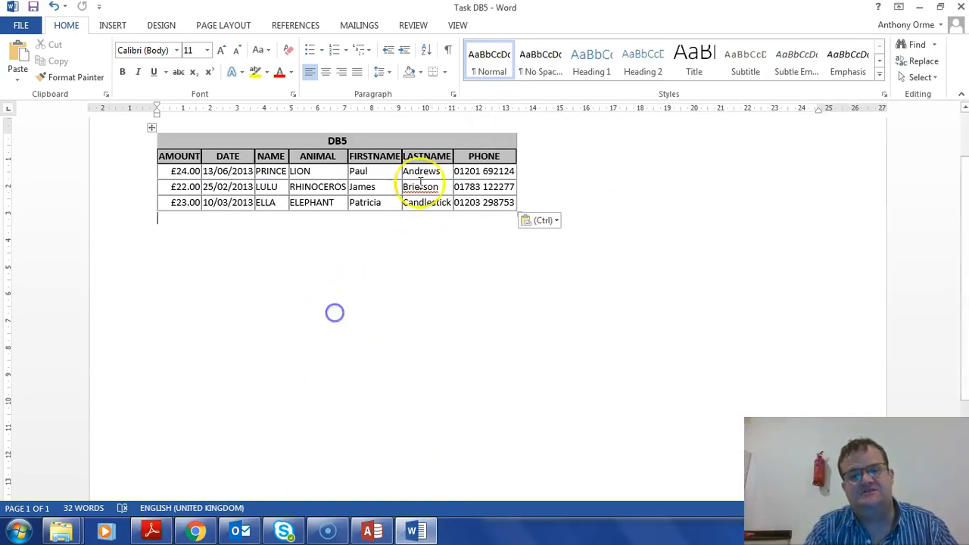